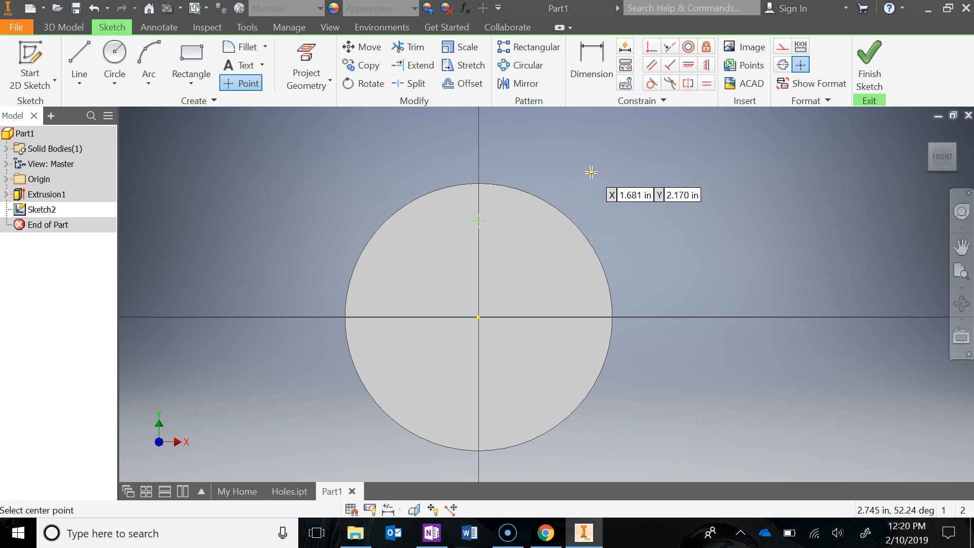
Dimension the vertical distance between the plate's centre and the sketch point above it as 2.5/2 in.
key("Escape")
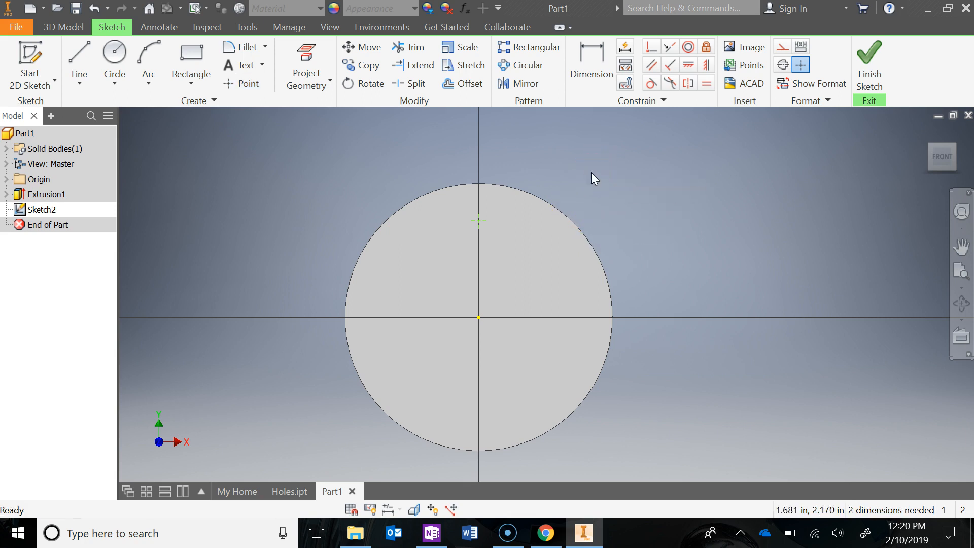
left_click(582, 176)
left_click(507, 224)
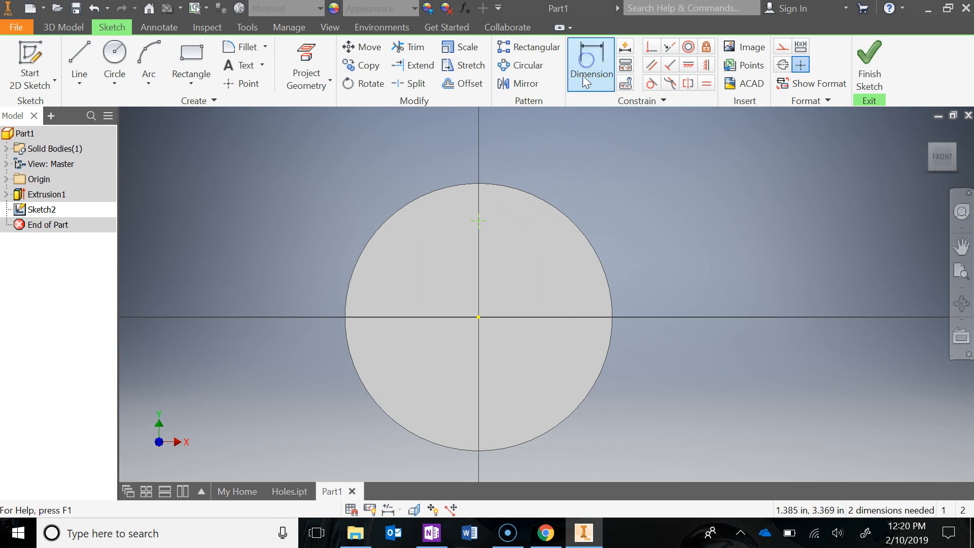
left_click(592, 63)
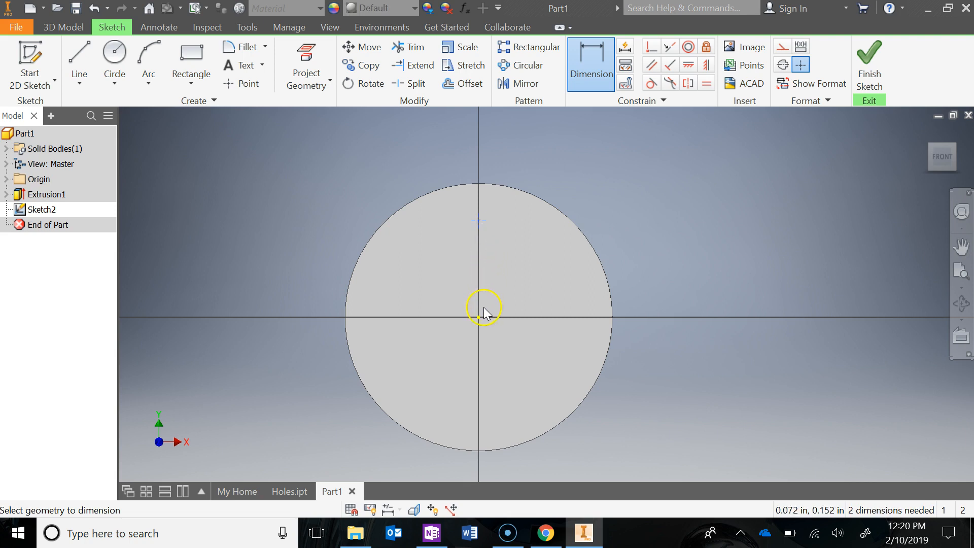
left_click(479, 318)
left_click(478, 221)
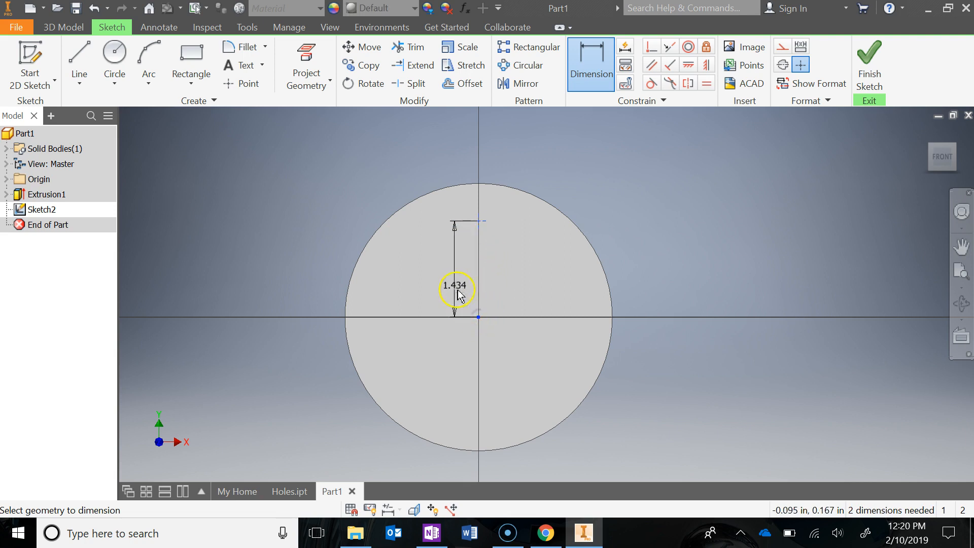
left_click(447, 265)
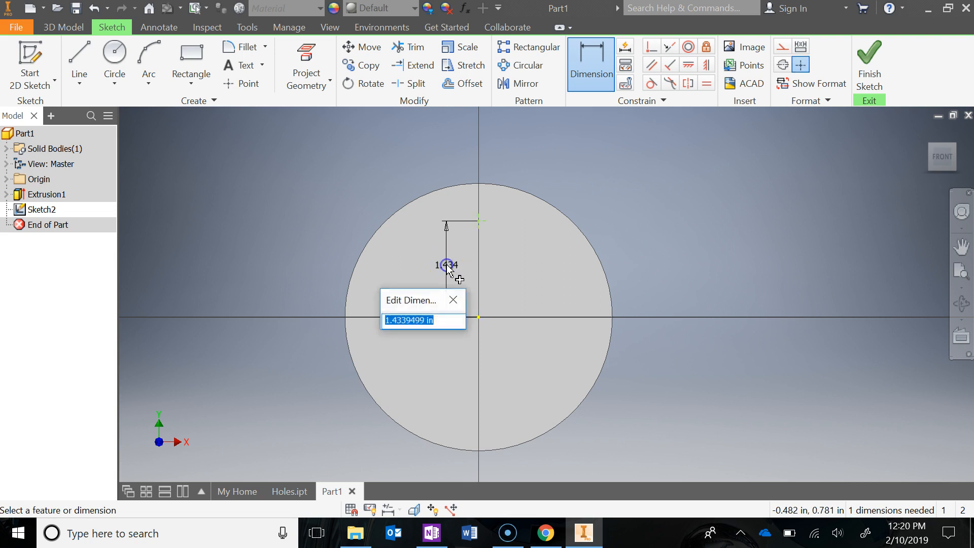
left_click(545, 532)
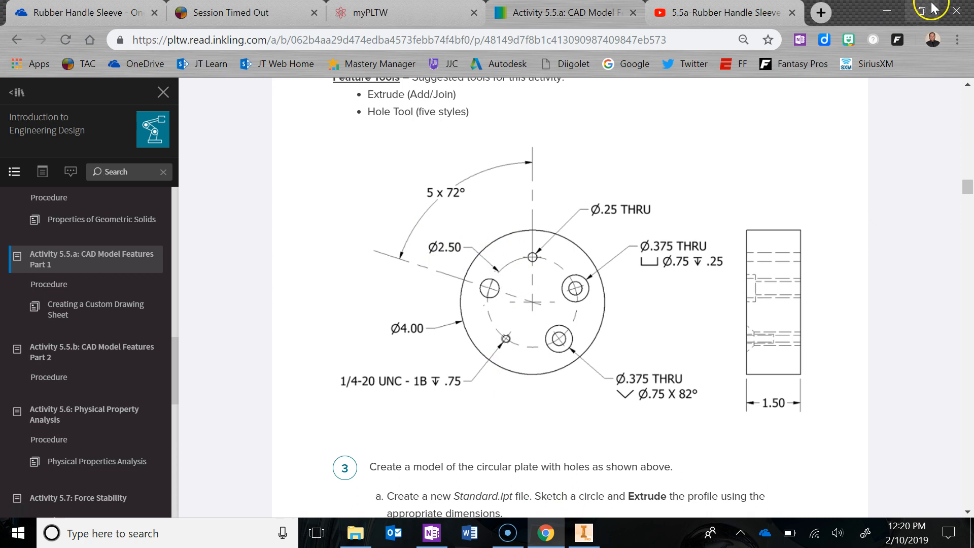
left_click(887, 12)
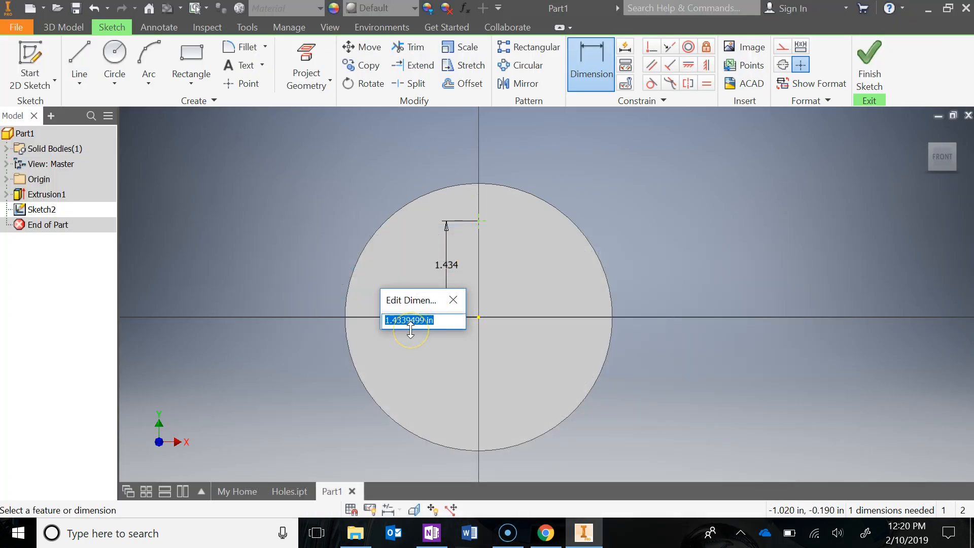
type("2.5/2")
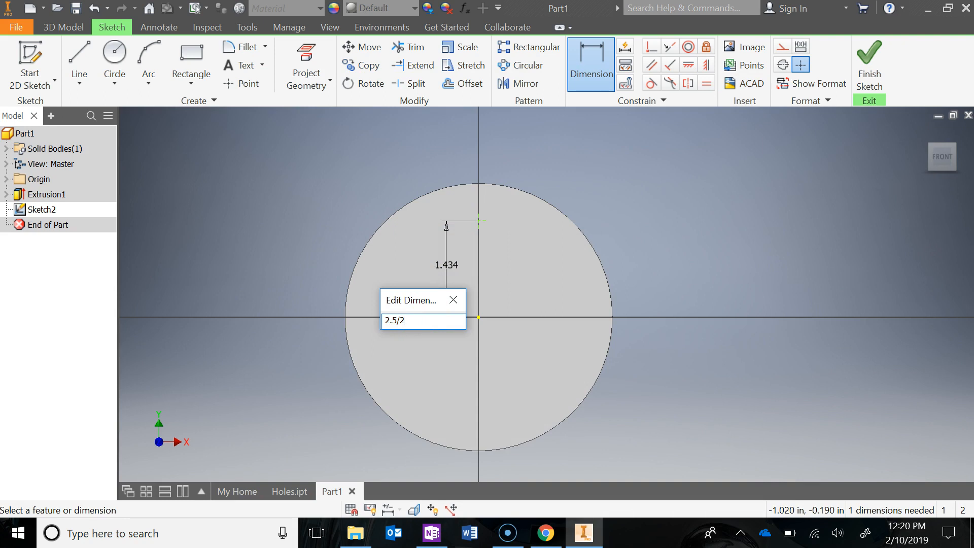
left_click(453, 299)
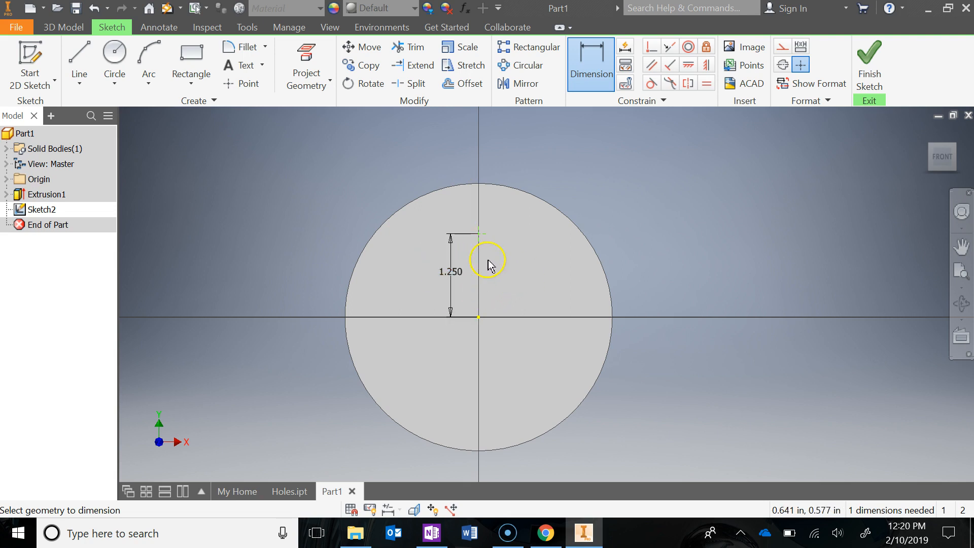
Switch to Chrome and review the hole layout drawing and the suggested sketch tools, including Circular Pattern.
left_click(546, 532)
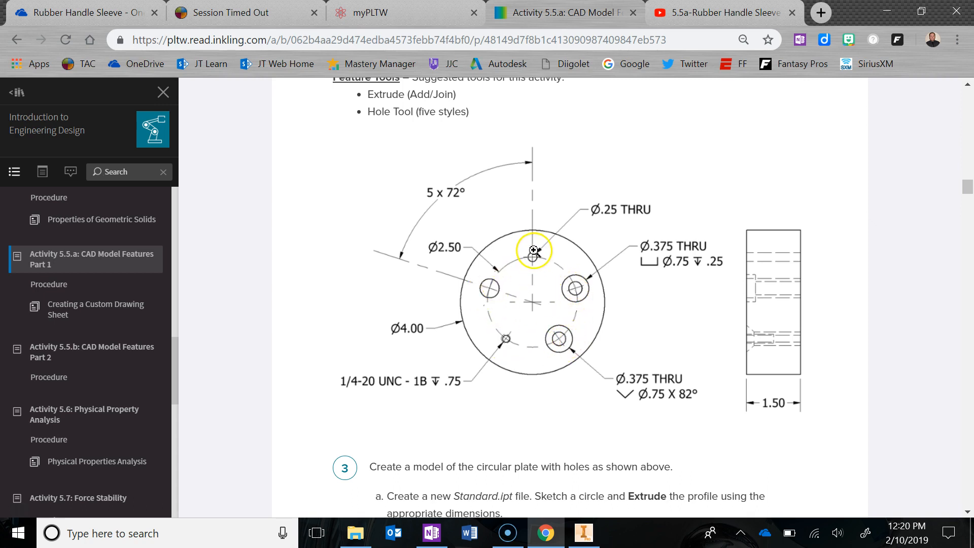
scroll(529, 257, "up", 3)
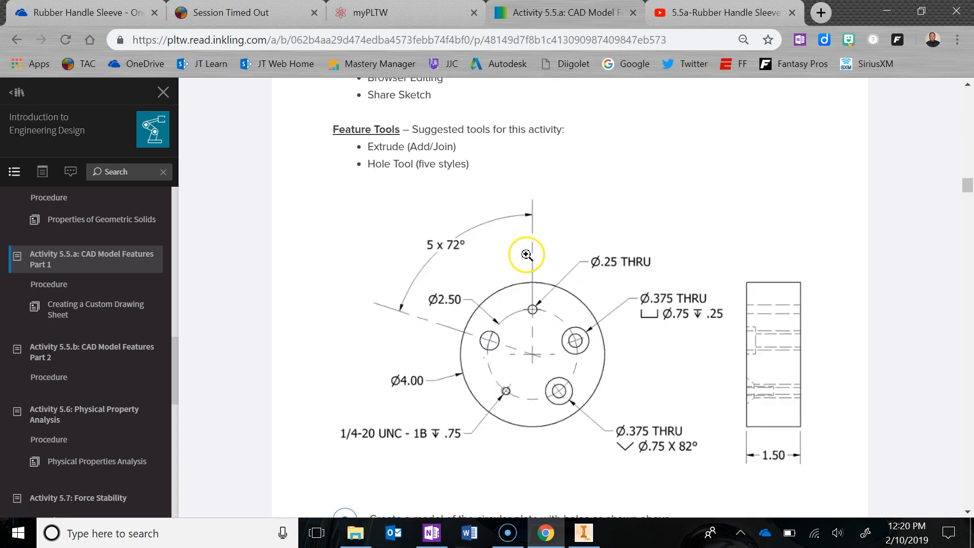
left_click_drag(442, 161, 359, 161)
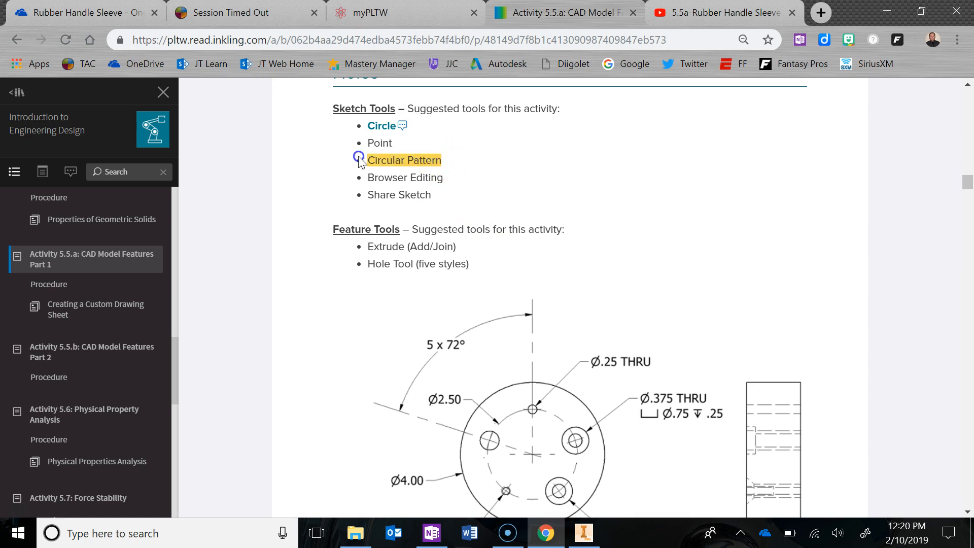
left_click(594, 276)
scroll(593, 276, "down", 3)
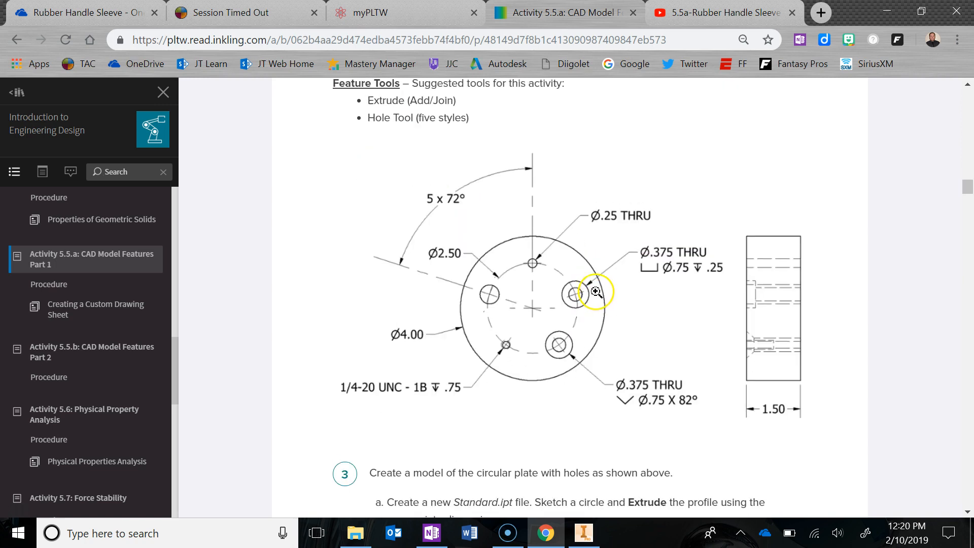
left_click(887, 11)
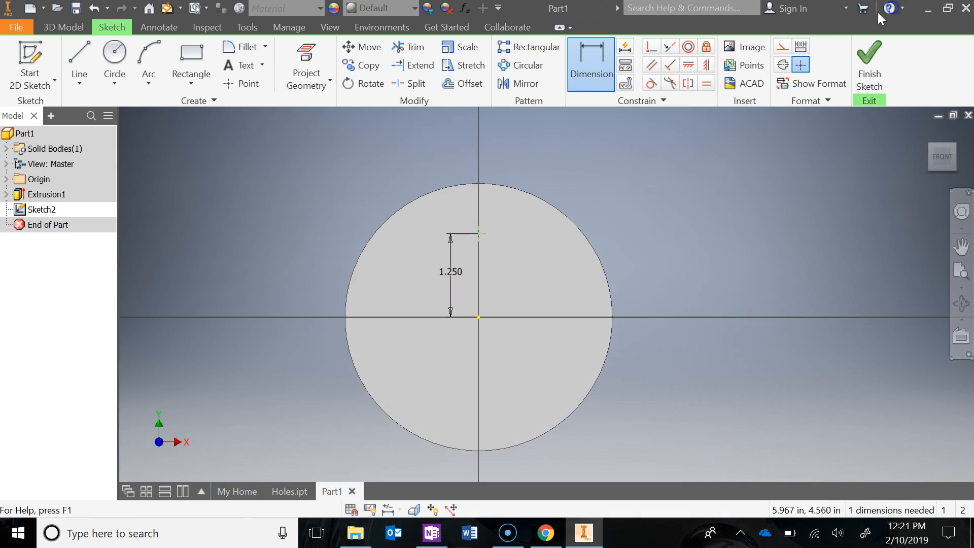
Create a circular pattern of the sketch point about the plate's centre with 5 instances over 360 degrees, and finish the sketch.
left_click(528, 66)
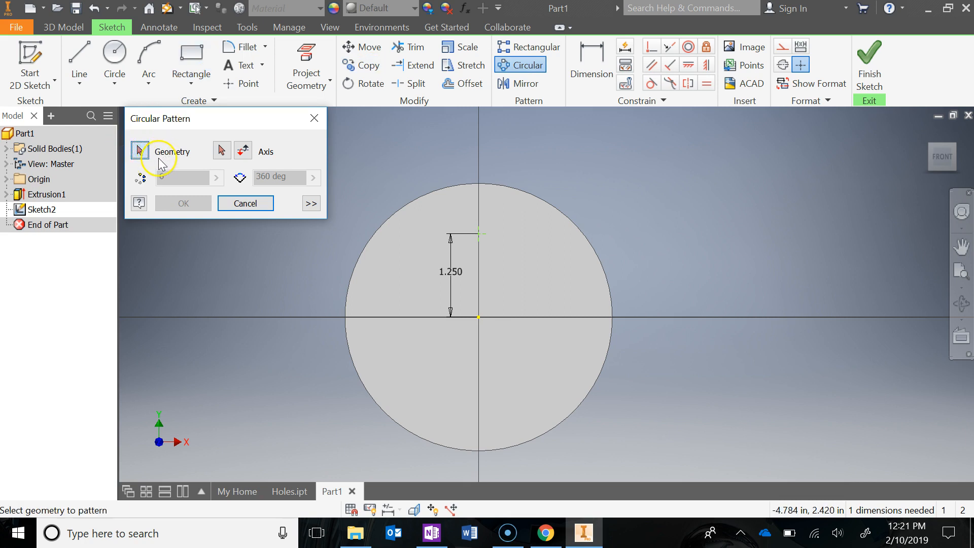
left_click(483, 235)
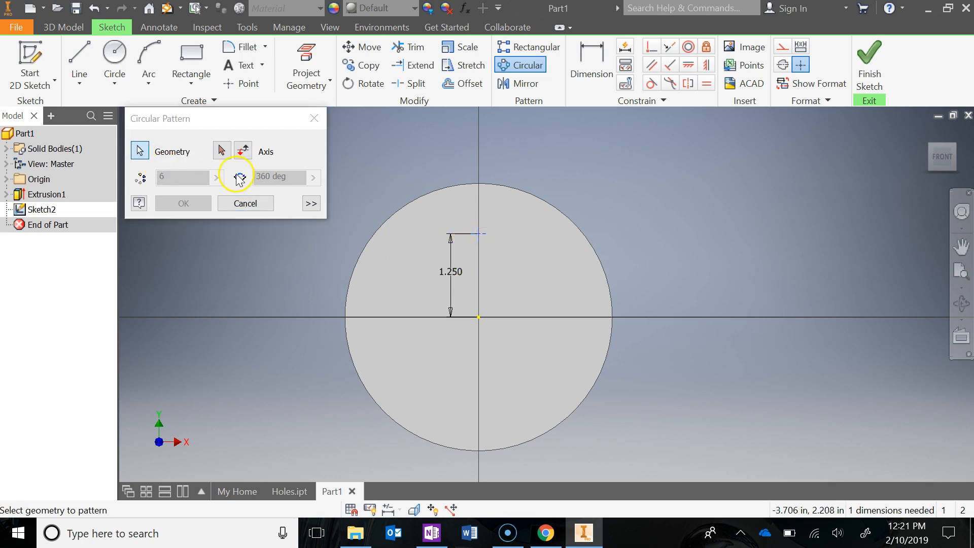
left_click(221, 151)
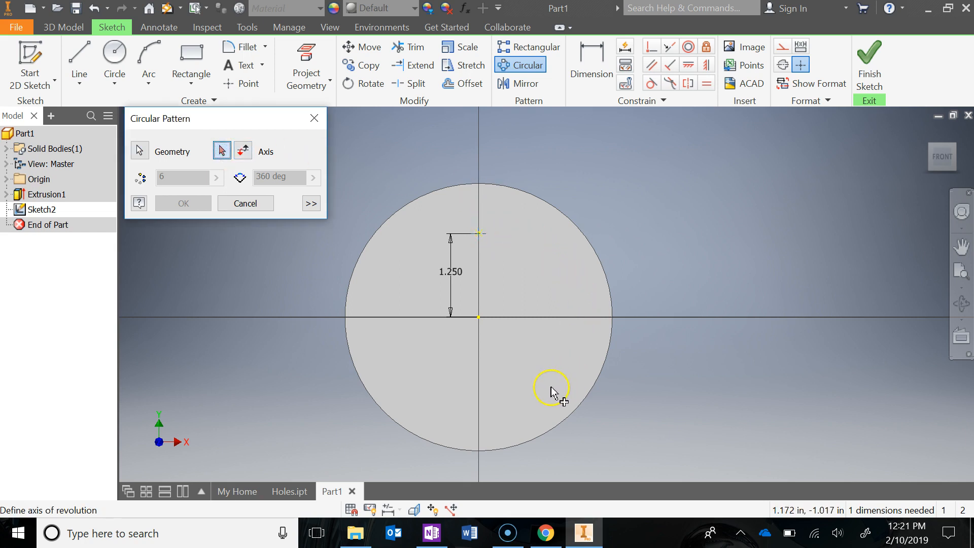
left_click(479, 319)
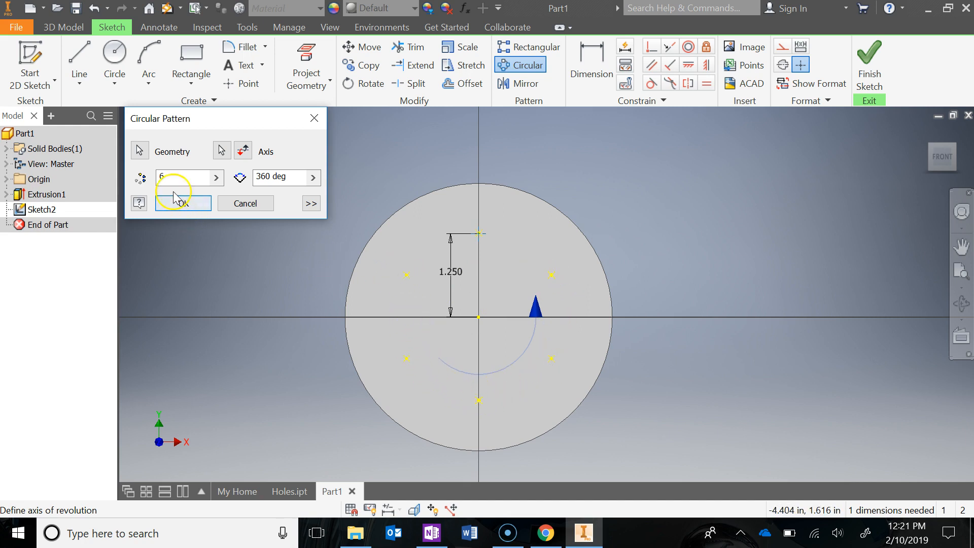
left_click(152, 175)
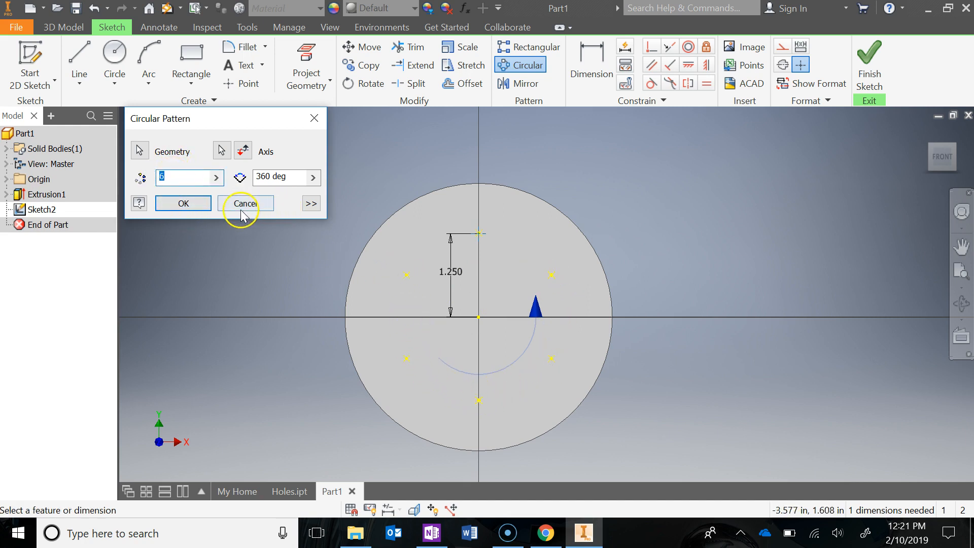
left_click(544, 536)
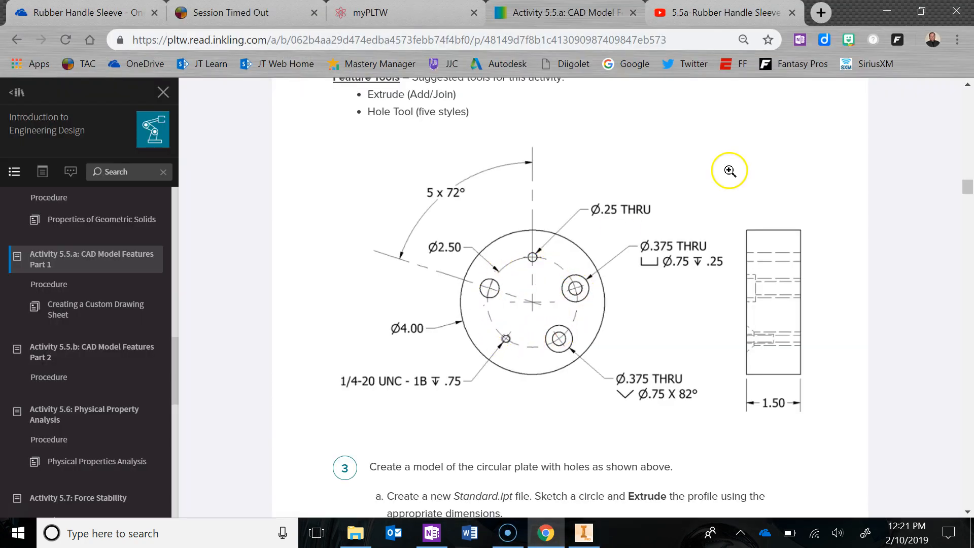
left_click(887, 11)
type("5")
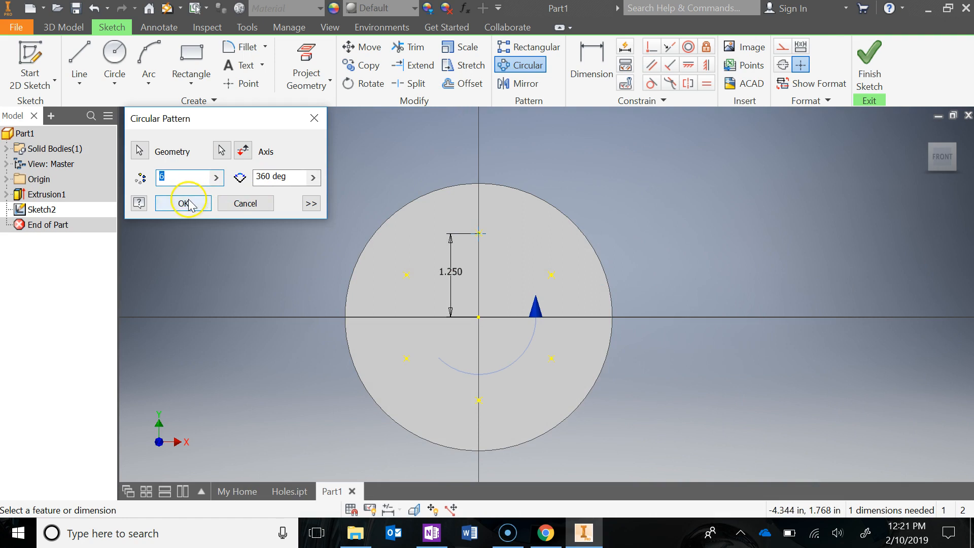
left_click(182, 204)
left_click(479, 233)
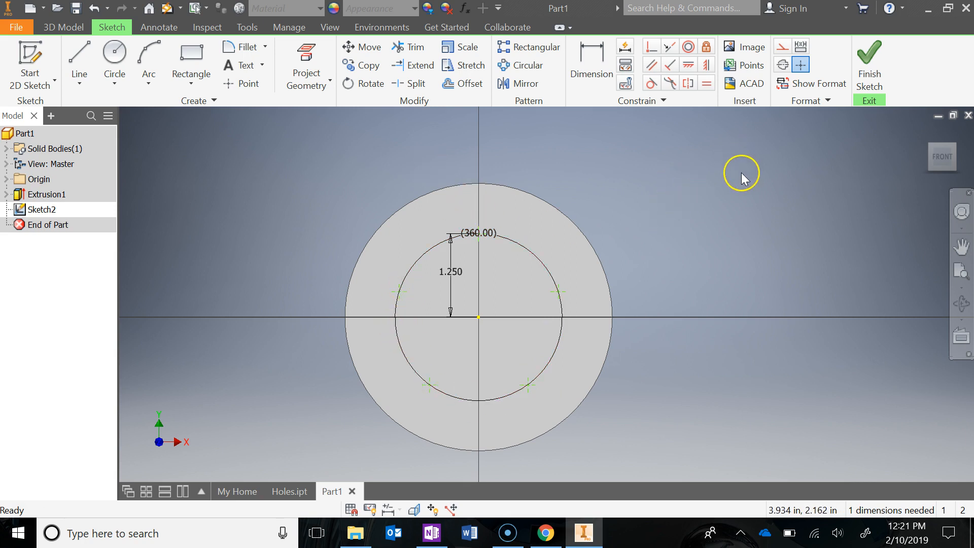
left_click(871, 62)
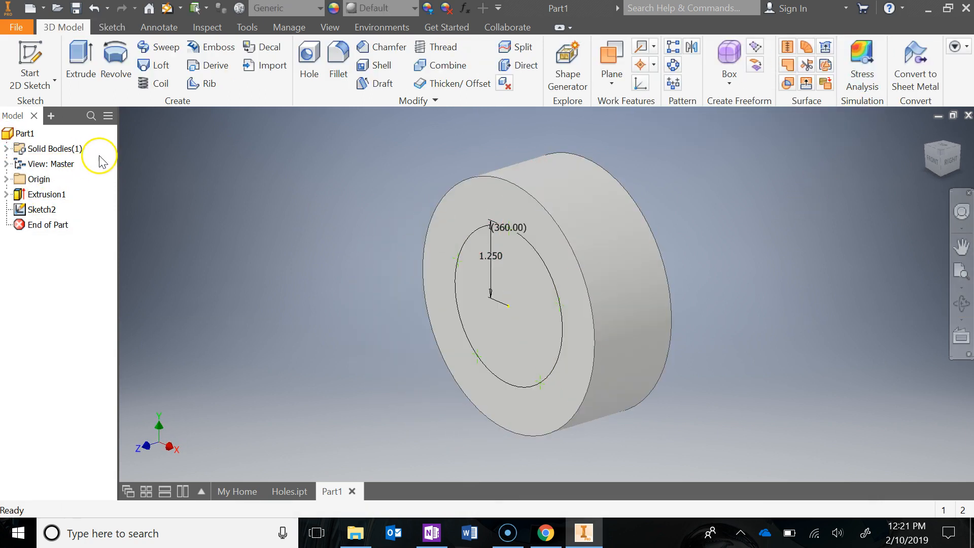
Start a Hole feature, clear the preselected positions and place it only on the topmost point of the pattern.
left_click(310, 57)
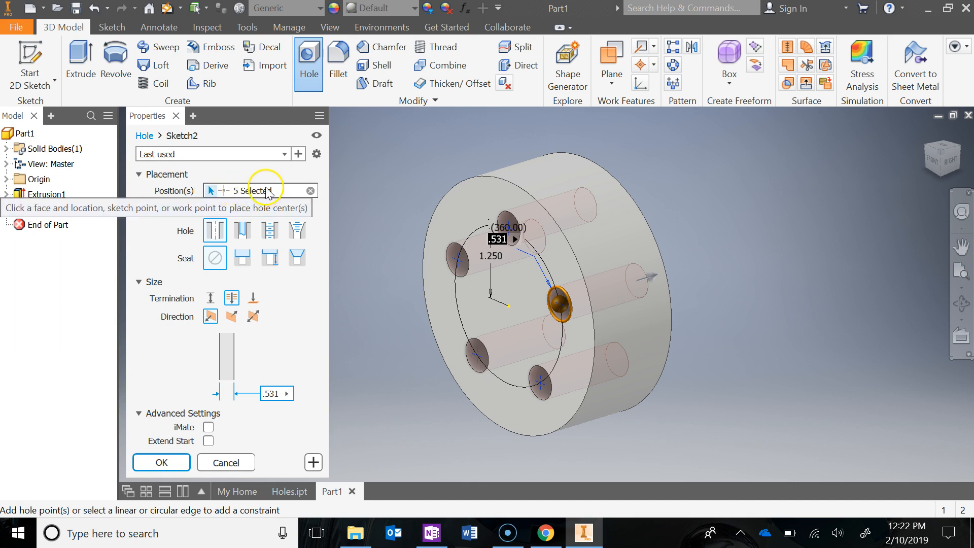
left_click(310, 191)
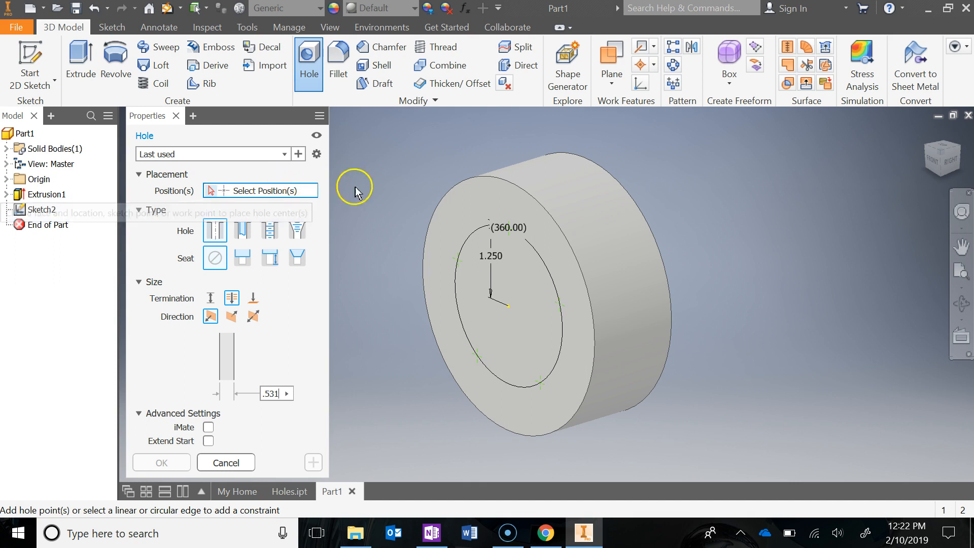
scroll(512, 232, "up", 2)
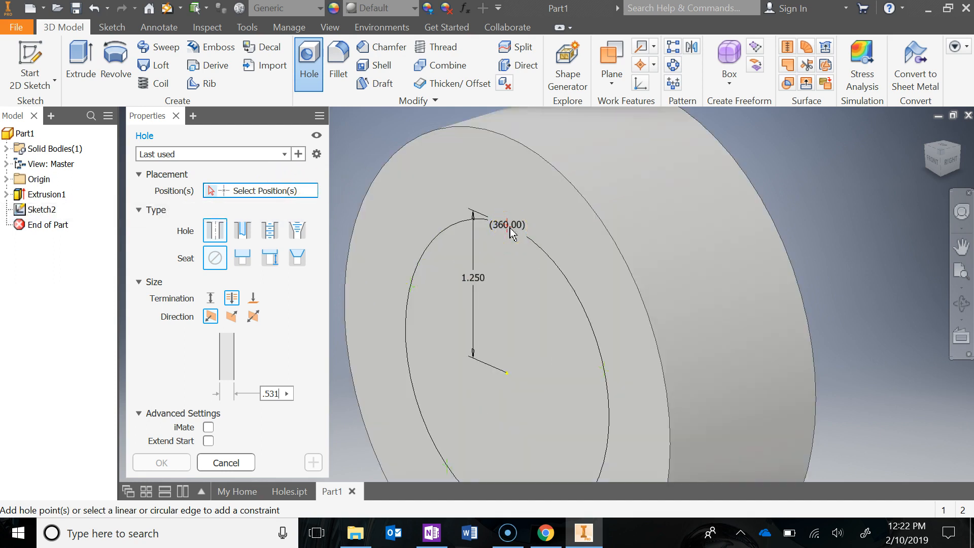
left_click(512, 230)
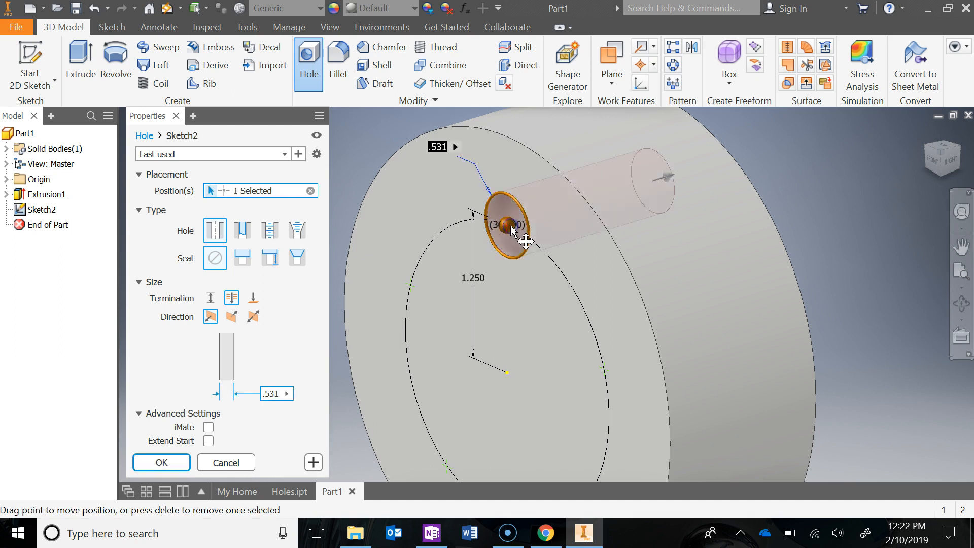
scroll(513, 233, "down", 3)
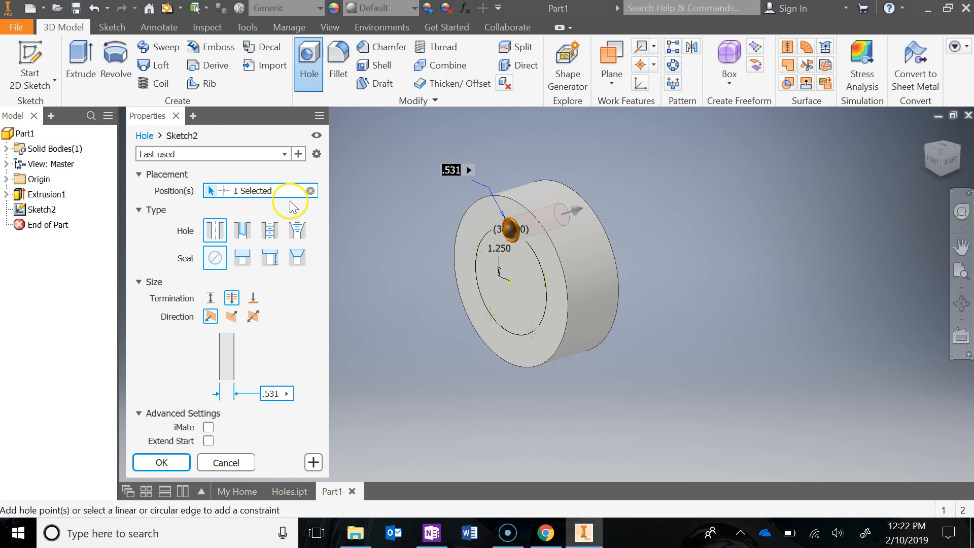
Check the hole callout in the drawing, set the hole diameter to .25 in and create the through hole.
left_click(546, 533)
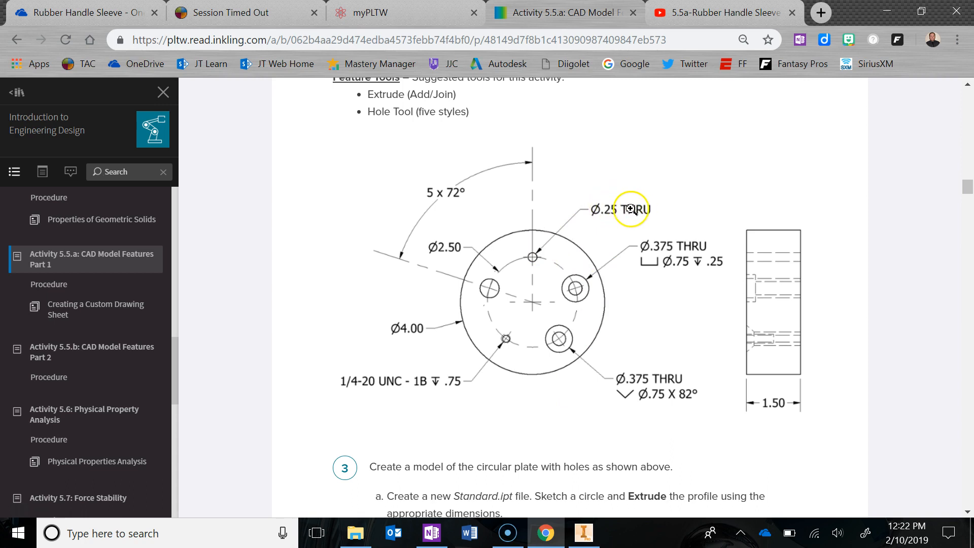
left_click(887, 11)
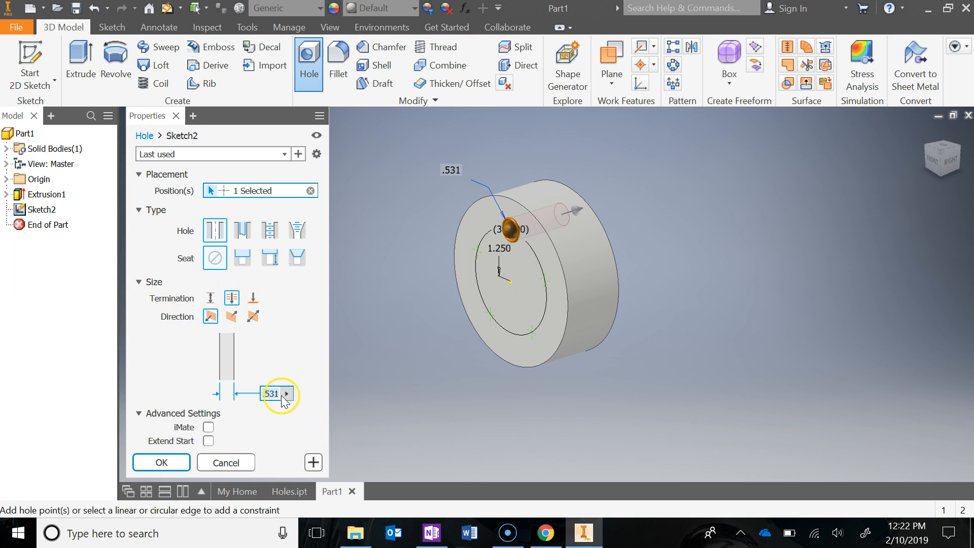
left_click(546, 534)
left_click(583, 534)
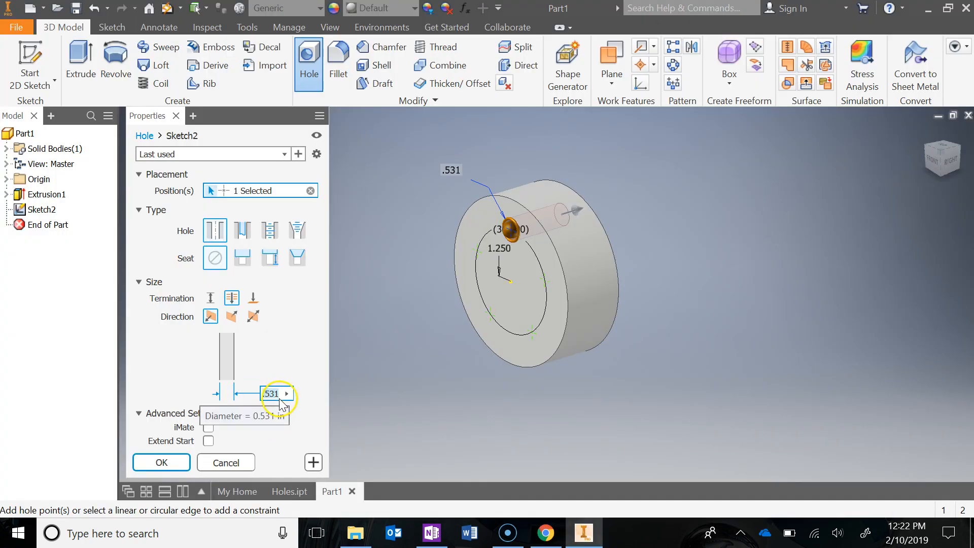
left_click(279, 399)
type(".2")
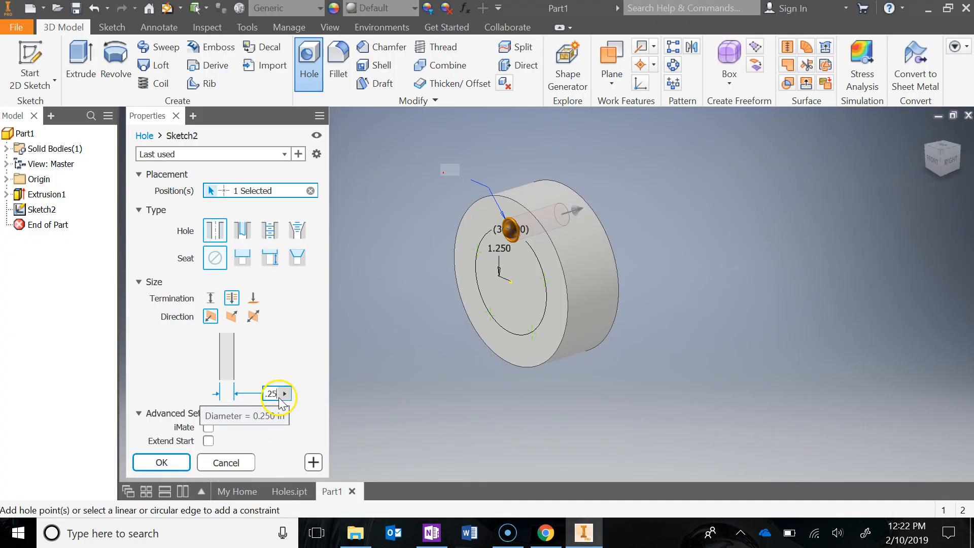
left_click(167, 462)
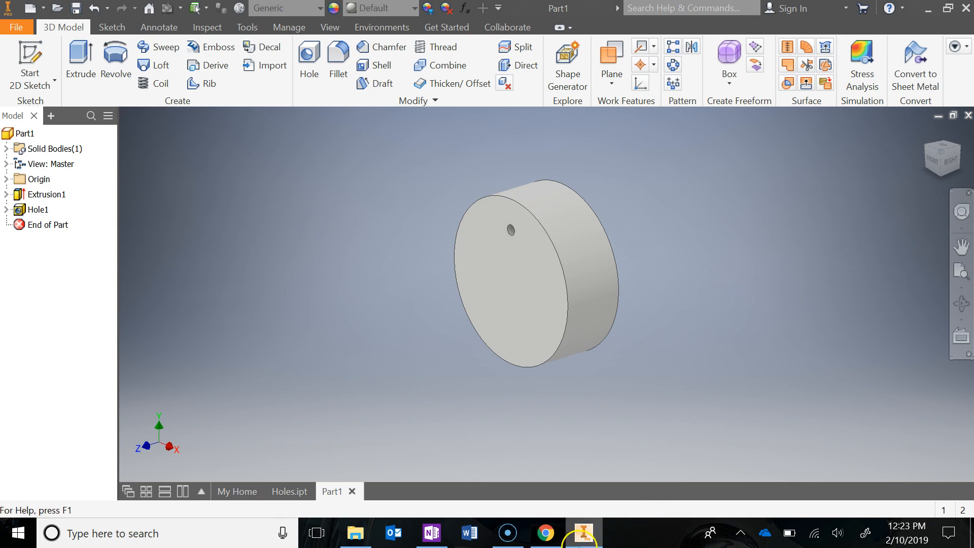
Switch to Chrome and look up the Share Sketch entry among the suggested sketch tools for the activity.
left_click(545, 532)
scroll(402, 247, "up", 5)
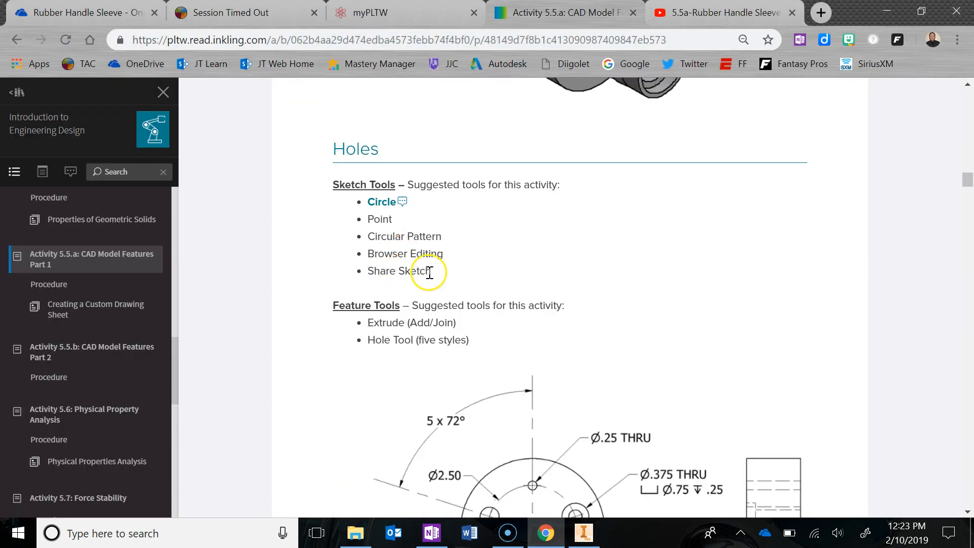
left_click_drag(431, 272, 378, 271)
left_click(756, 255)
left_click(887, 11)
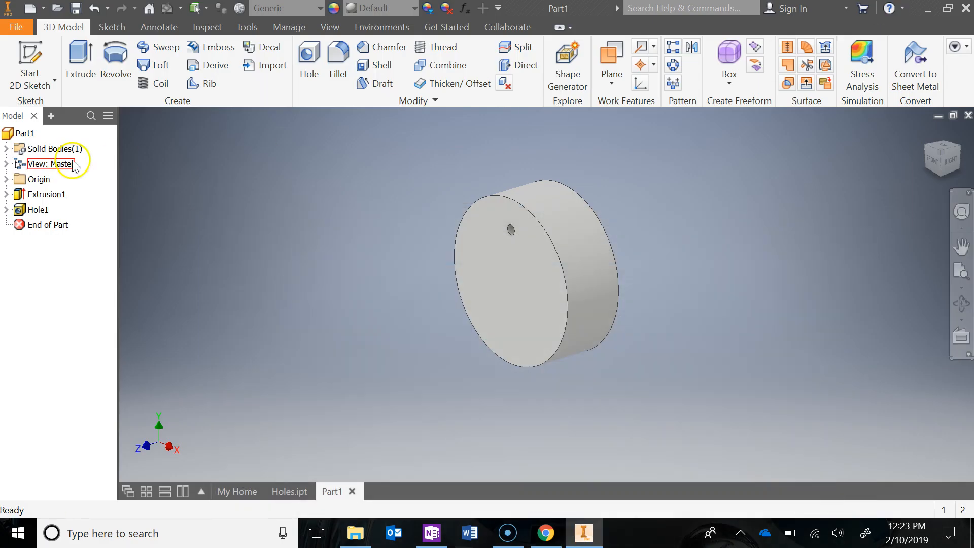
Share the hole-pattern sketch used by the first hole so that other features can use it.
left_click(6, 210)
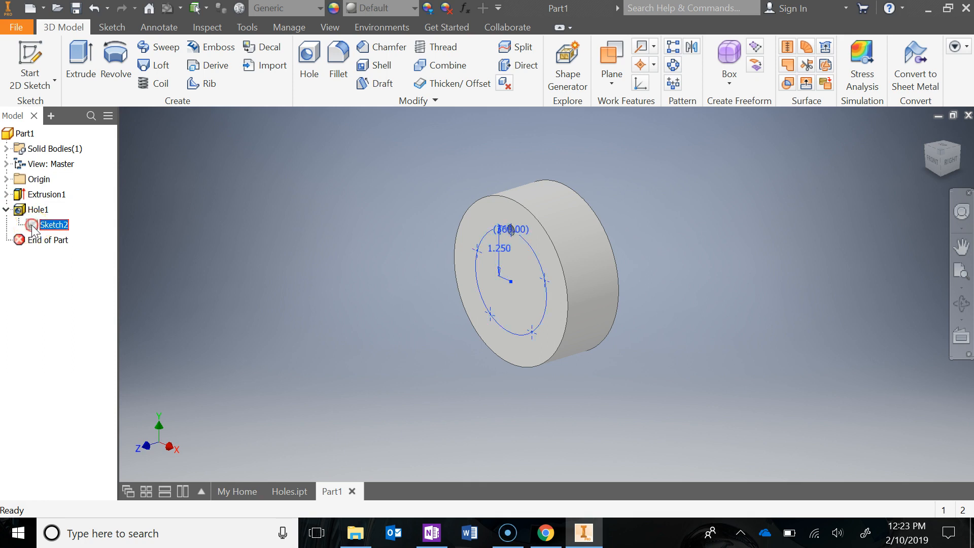
right_click(34, 231)
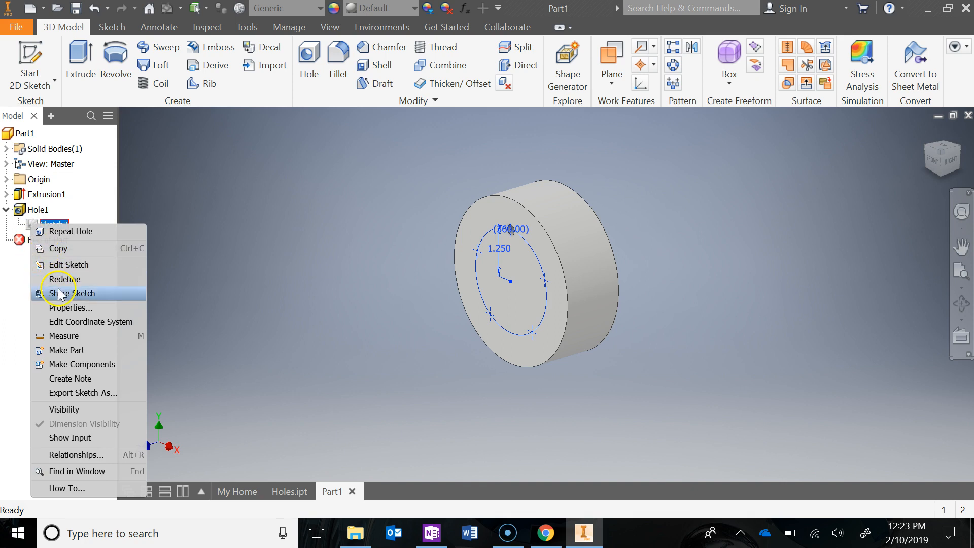
left_click(107, 294)
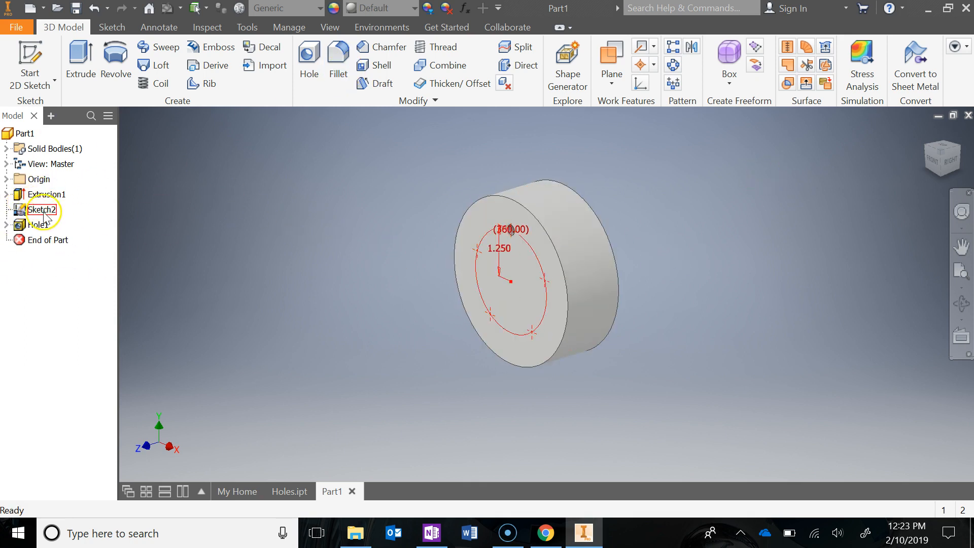
Start a new Hole feature, clear the preselected positions and place it only on the pattern point clockwise from the existing hole.
left_click(310, 61)
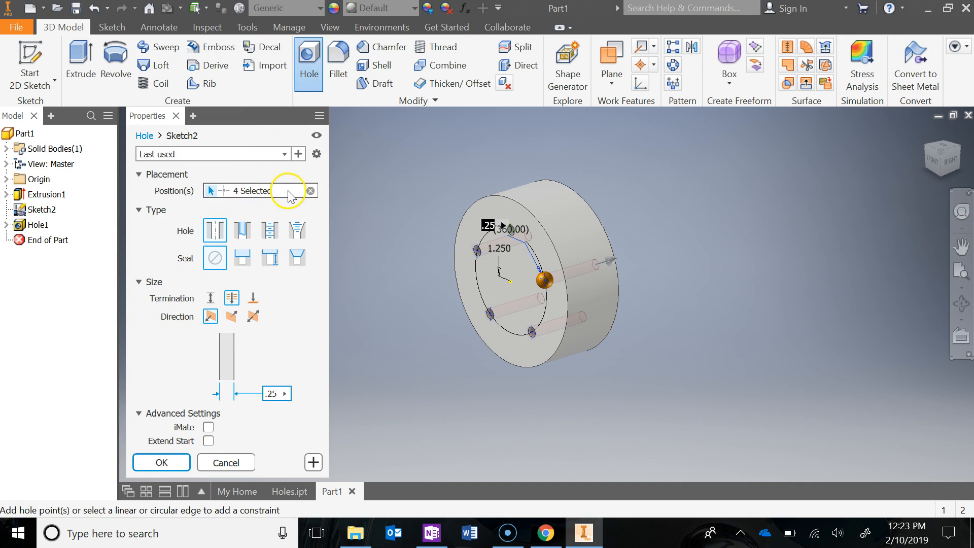
left_click(310, 191)
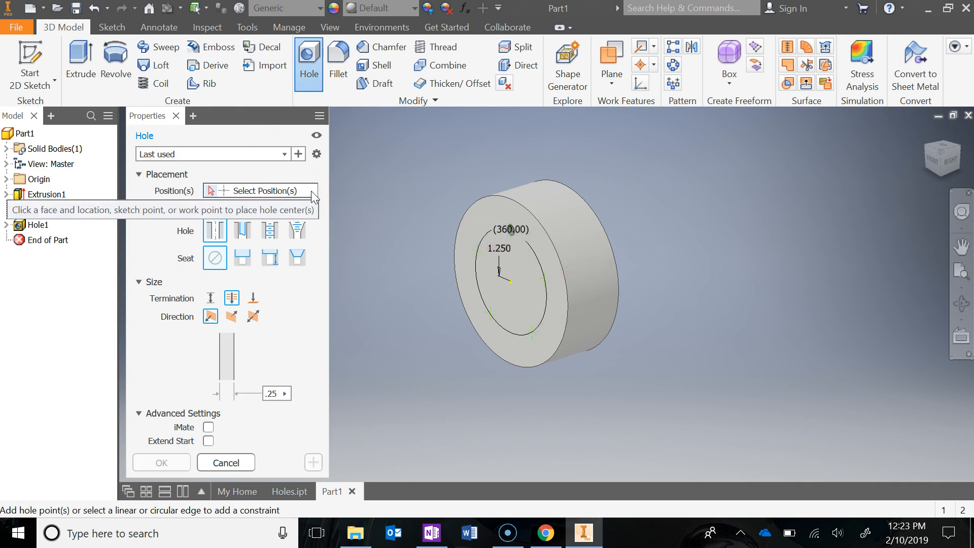
scroll(555, 280, "up", 3)
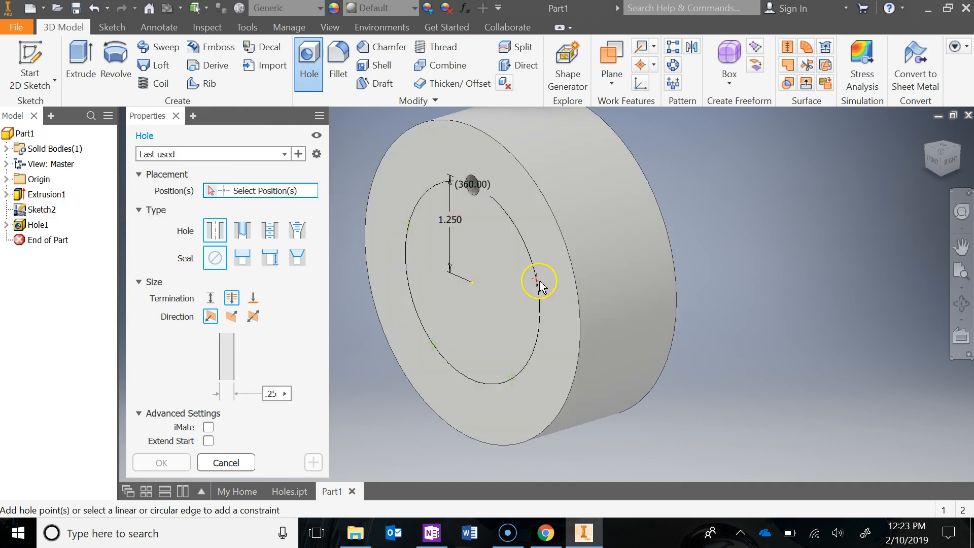
left_click(537, 286)
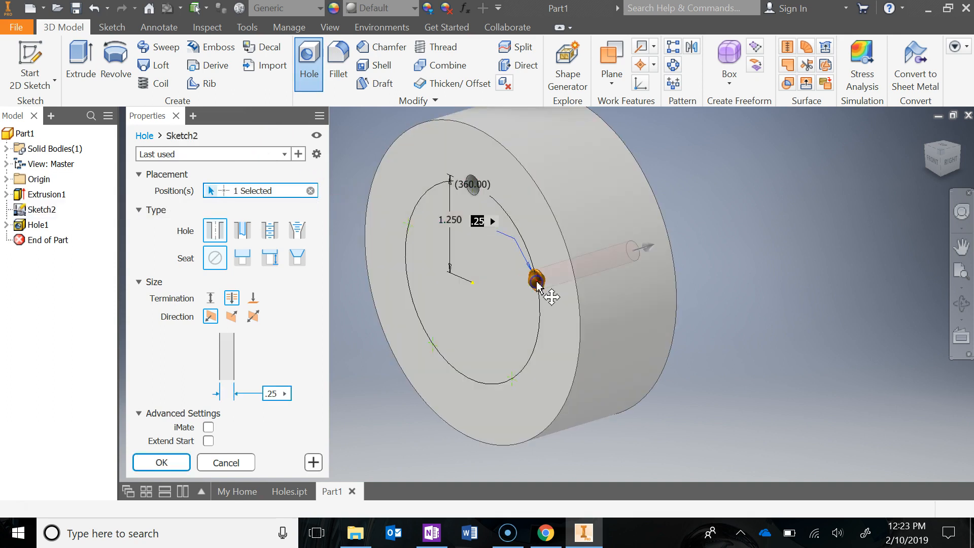
Check this hole's callout in the Chrome drawing, return to Inventor and give the hole a counterbore seat.
left_click(546, 533)
scroll(622, 423, "down", 3)
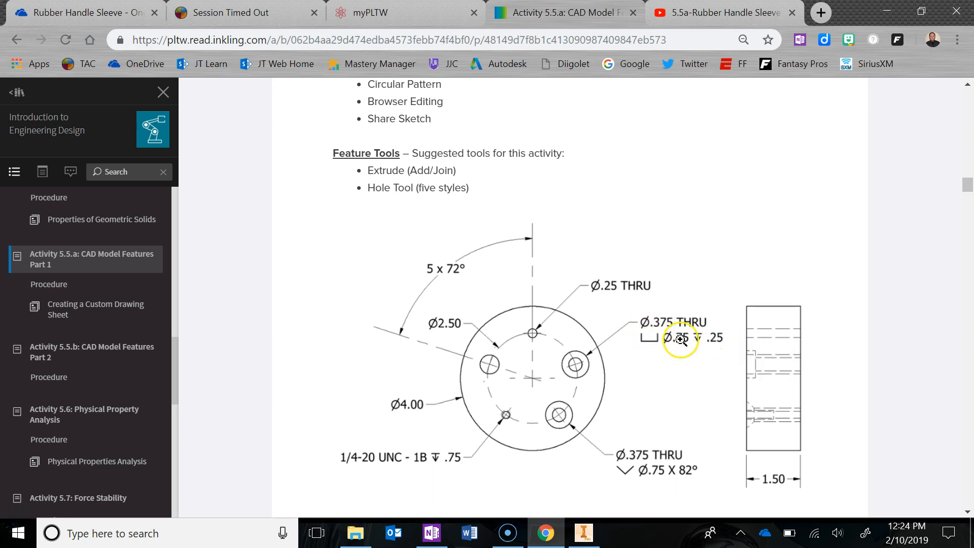
left_click(749, 394)
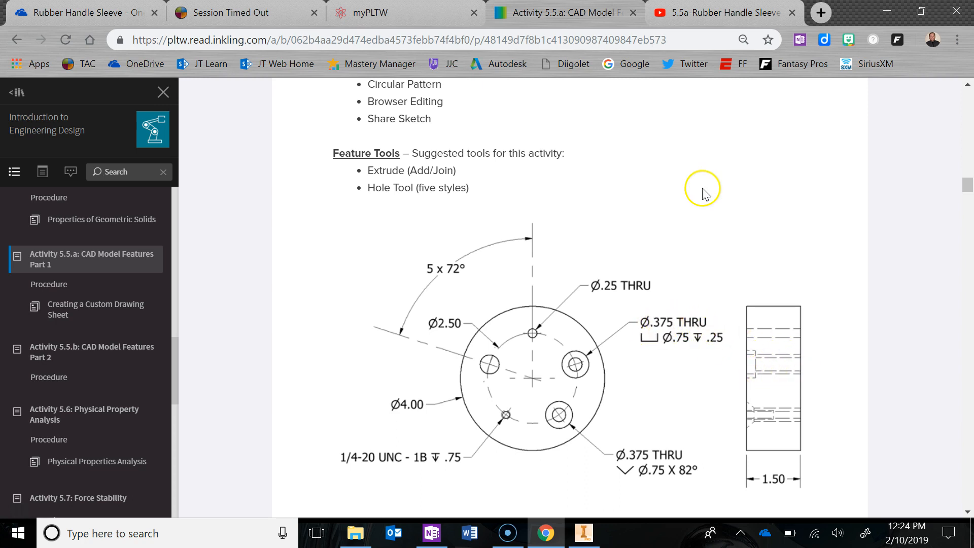
left_click(583, 533)
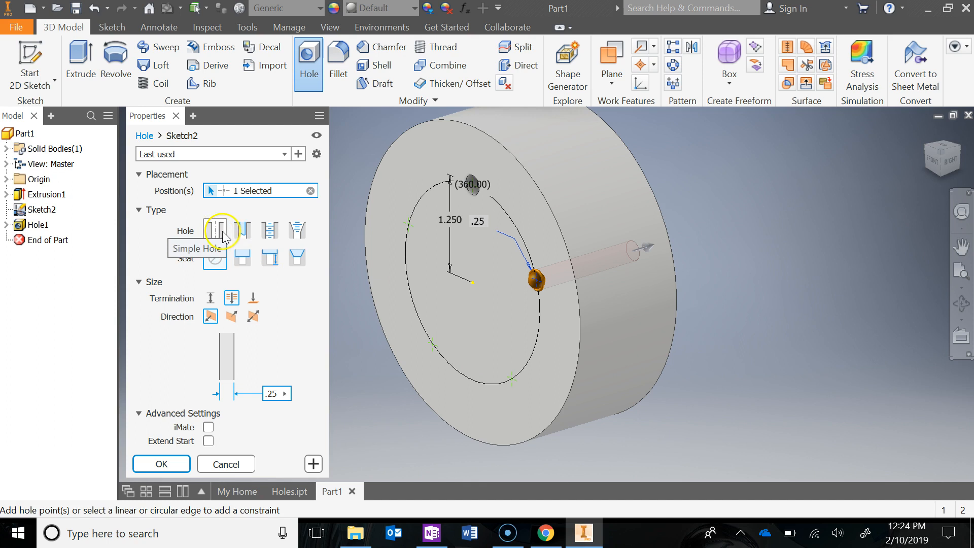
left_click(245, 262)
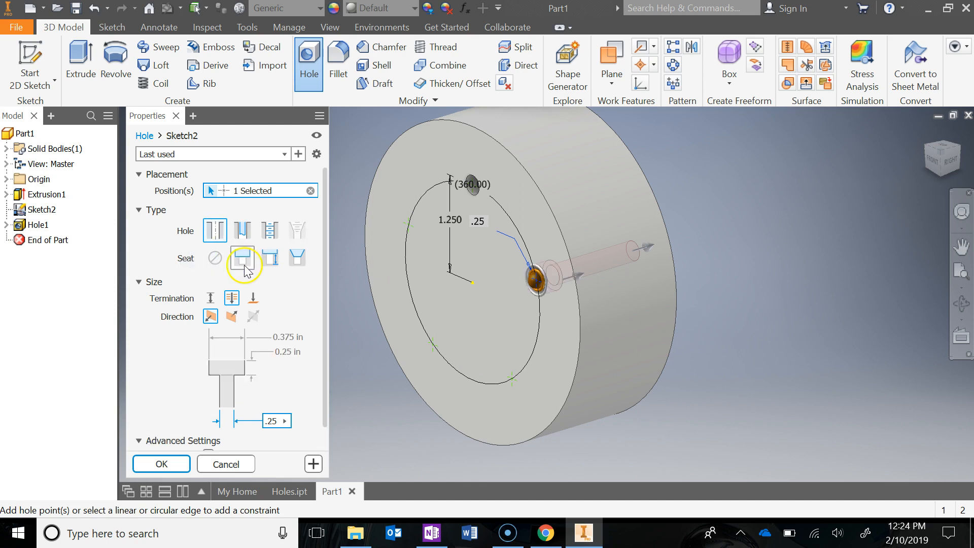
scroll(243, 264, "down", 1)
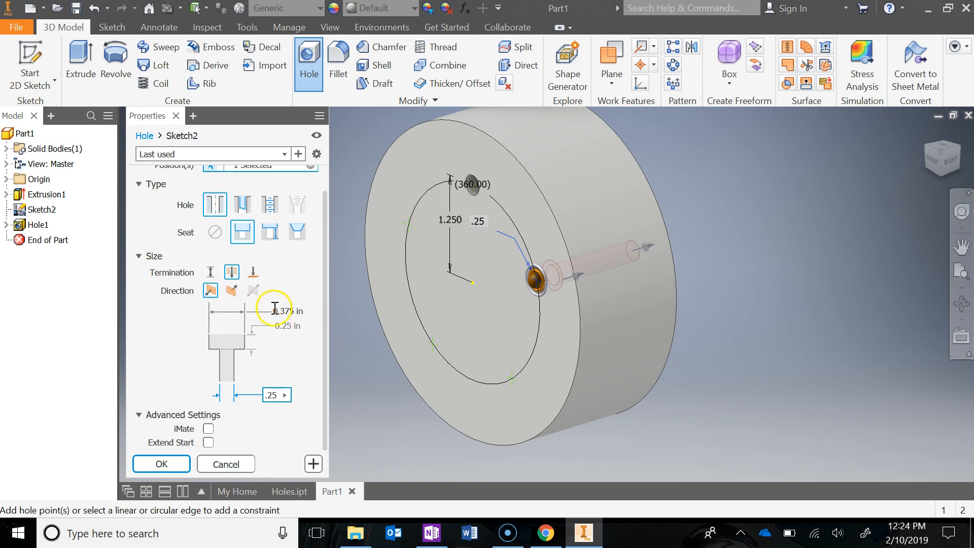
Set the counterbore diameter to 0.75 in and check the counterbore depth against the drawing.
left_click(546, 533)
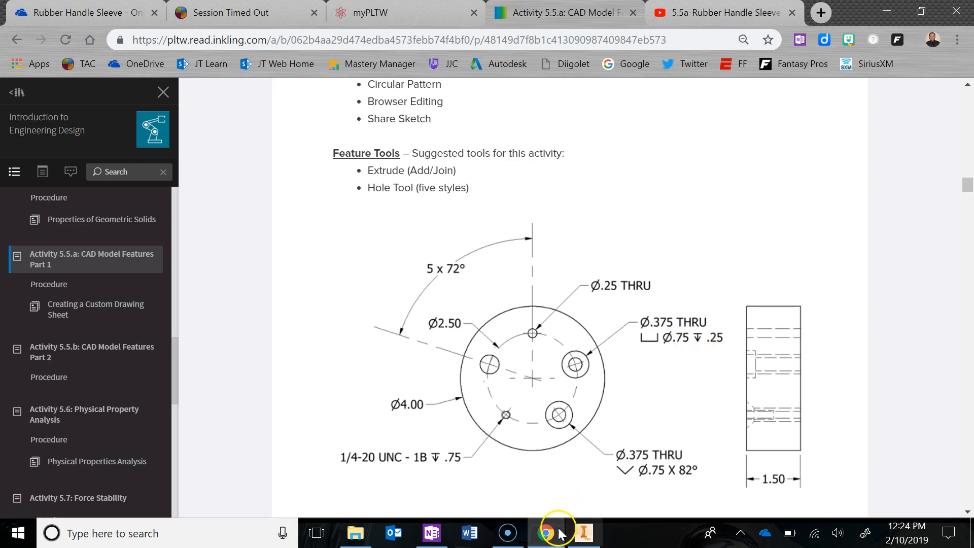
left_click(583, 533)
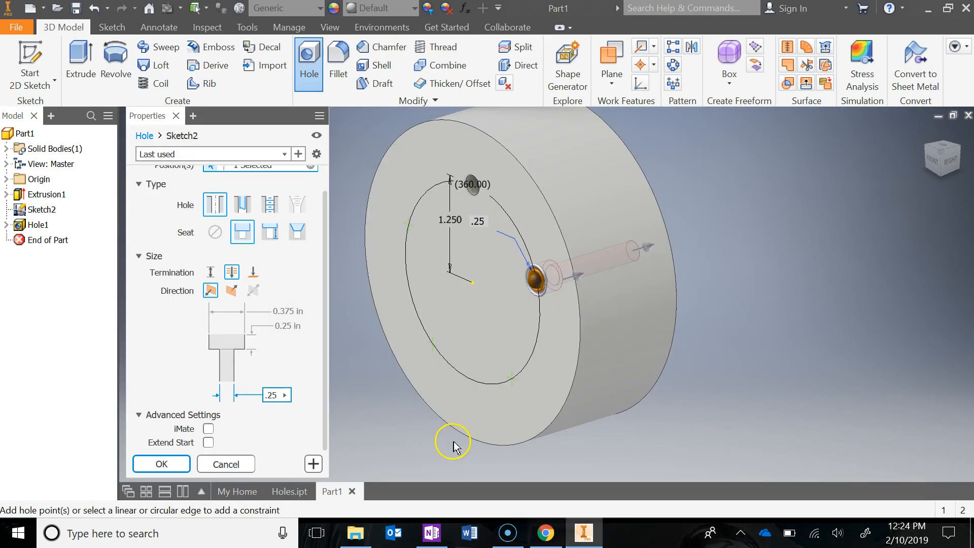
left_click(287, 311)
key("BackSpace")
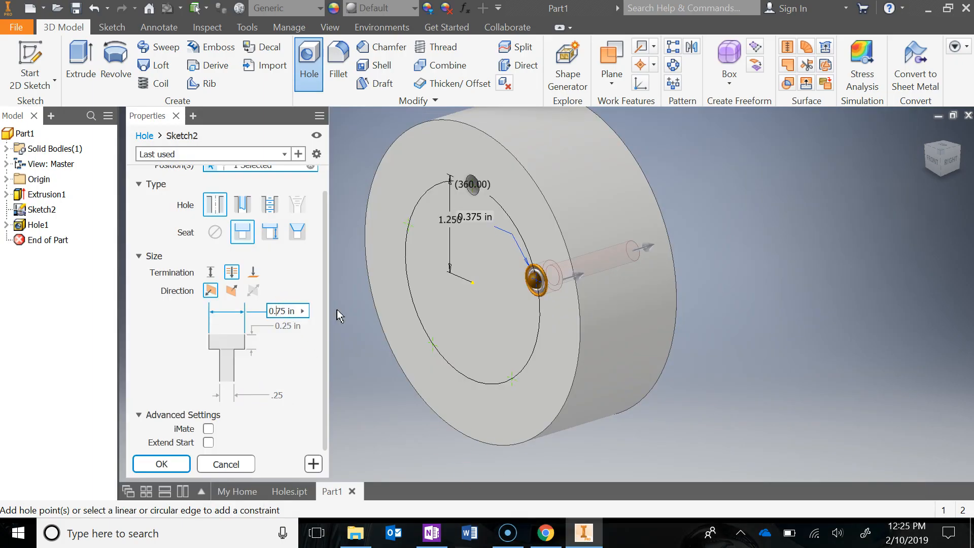
left_click(554, 542)
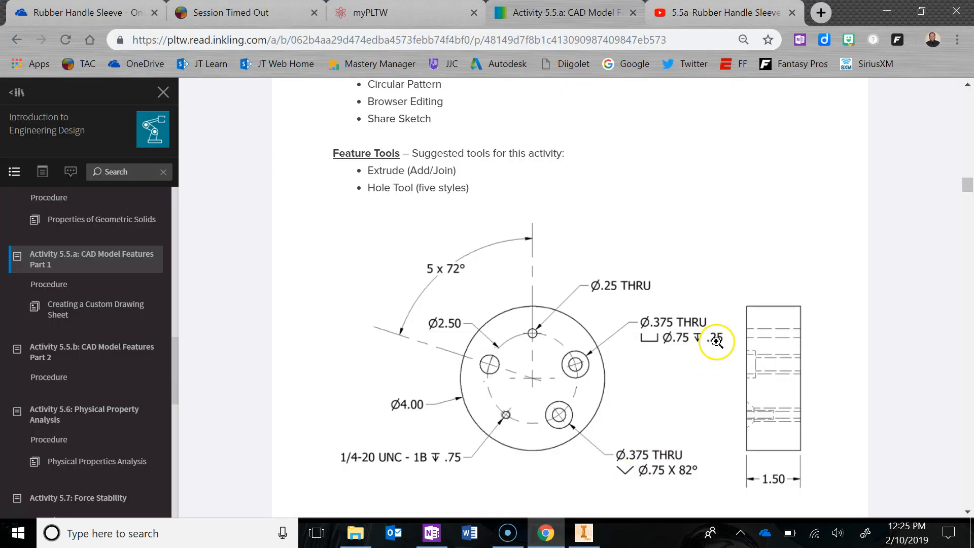
left_click(584, 533)
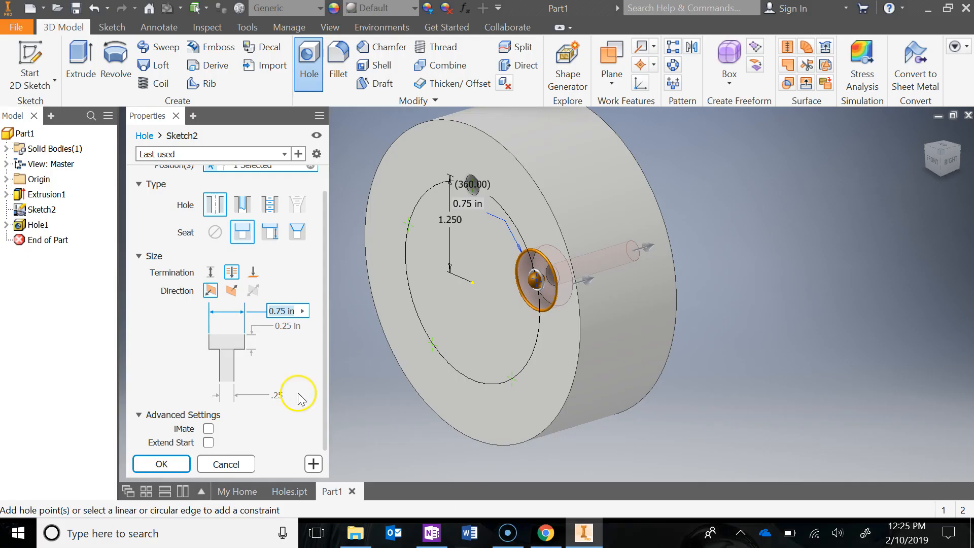
left_click(304, 330)
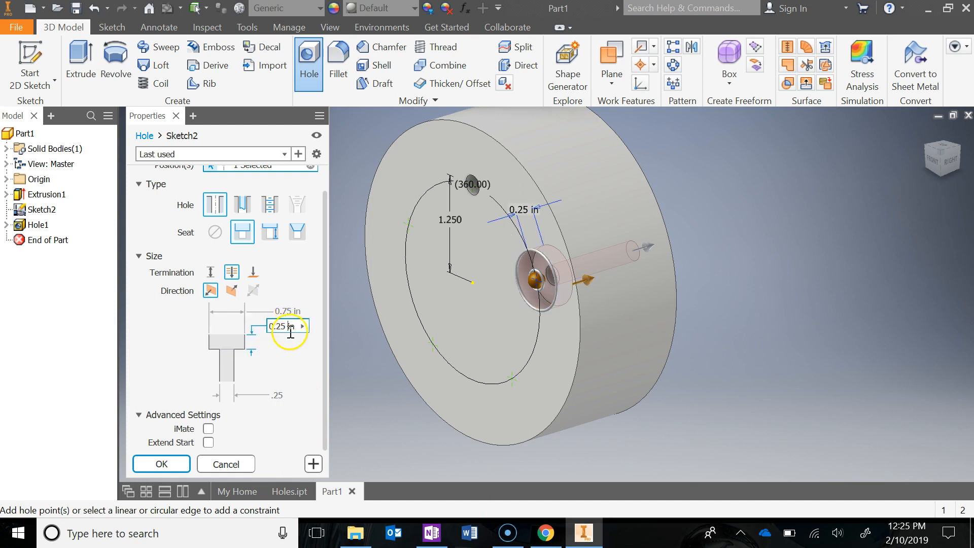
Check the through-hole size in the drawing, set the hole diameter to 0.375 in and create the counterbored hole.
left_click(277, 396)
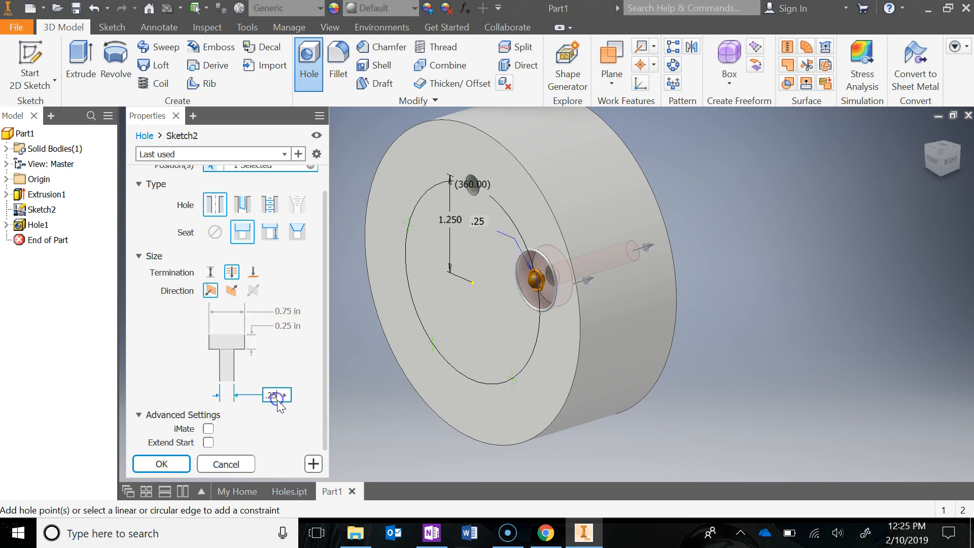
left_click(568, 533)
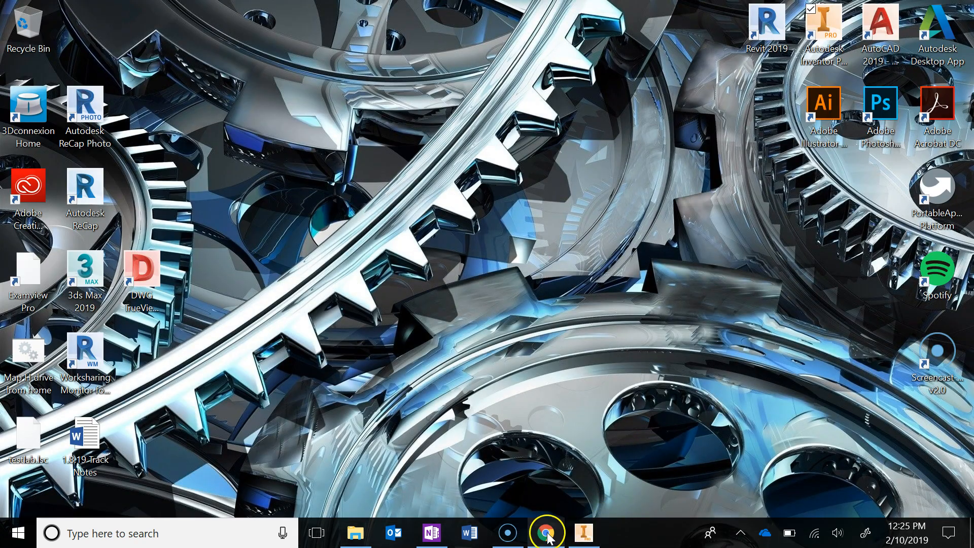
left_click(551, 533)
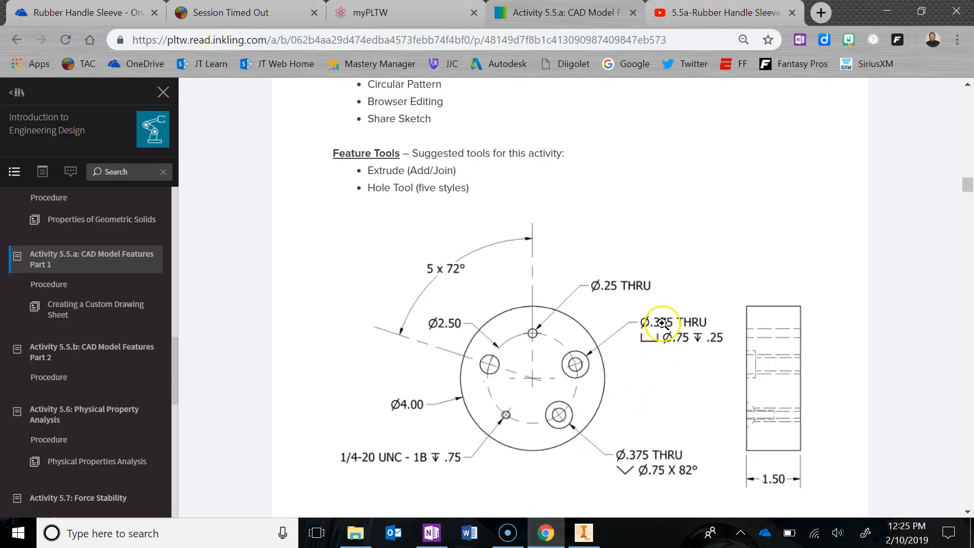
left_click(887, 11)
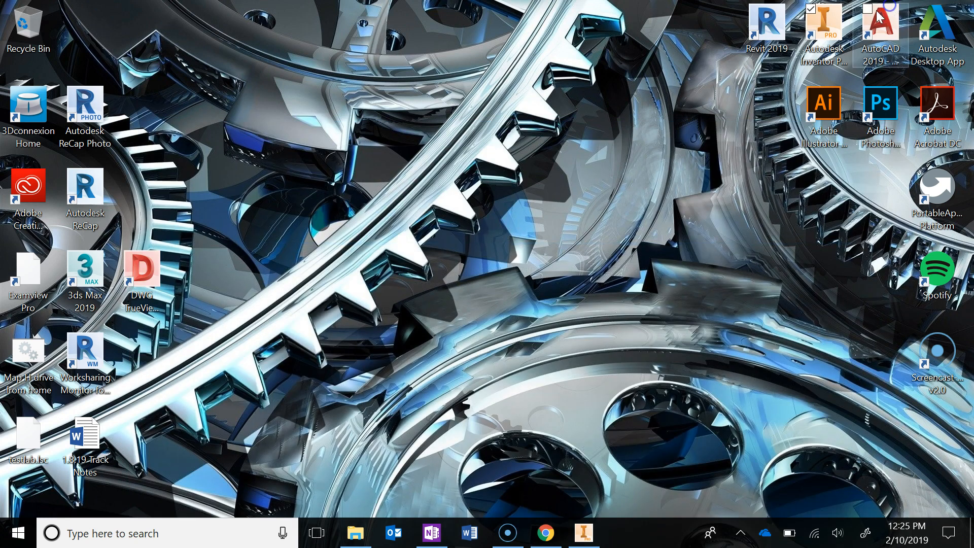
left_click(583, 532)
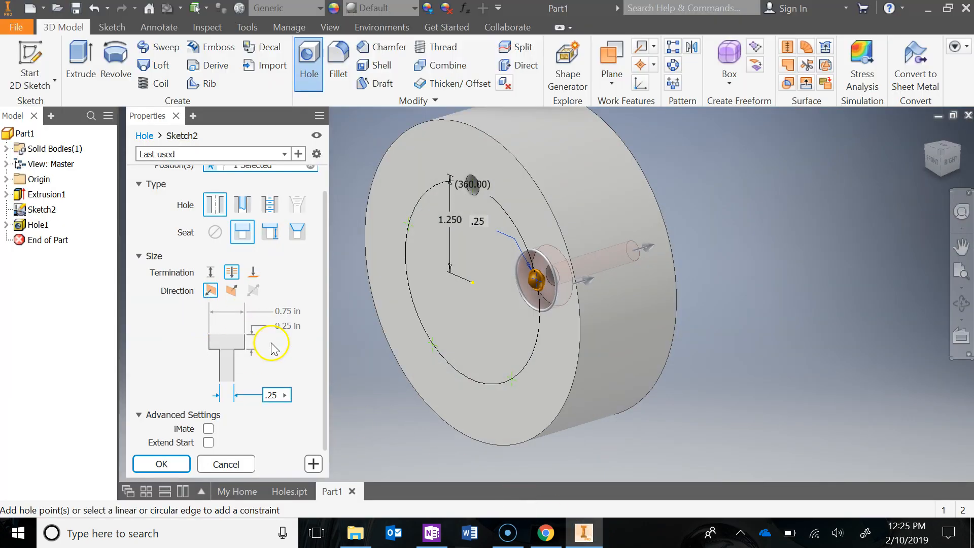
left_click(280, 395)
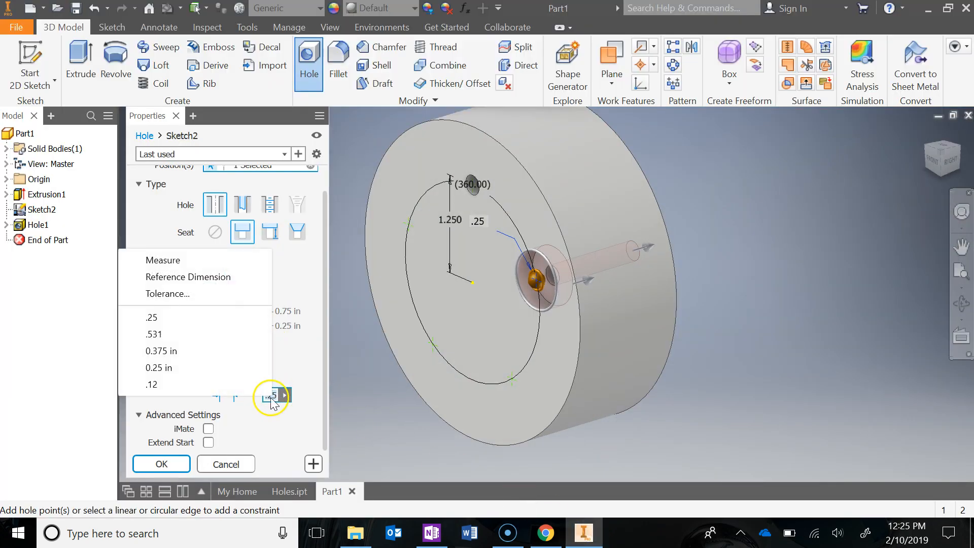
left_click(203, 351)
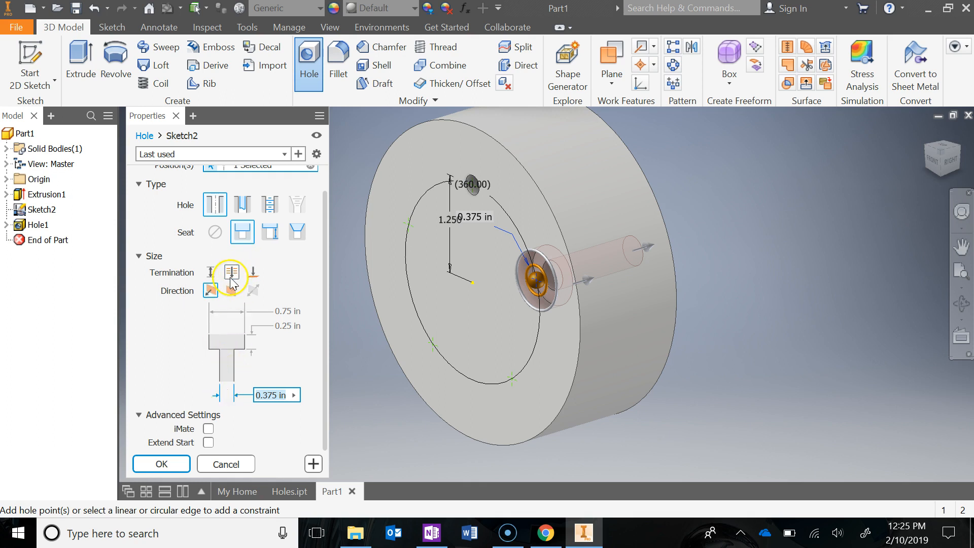
left_click(168, 466)
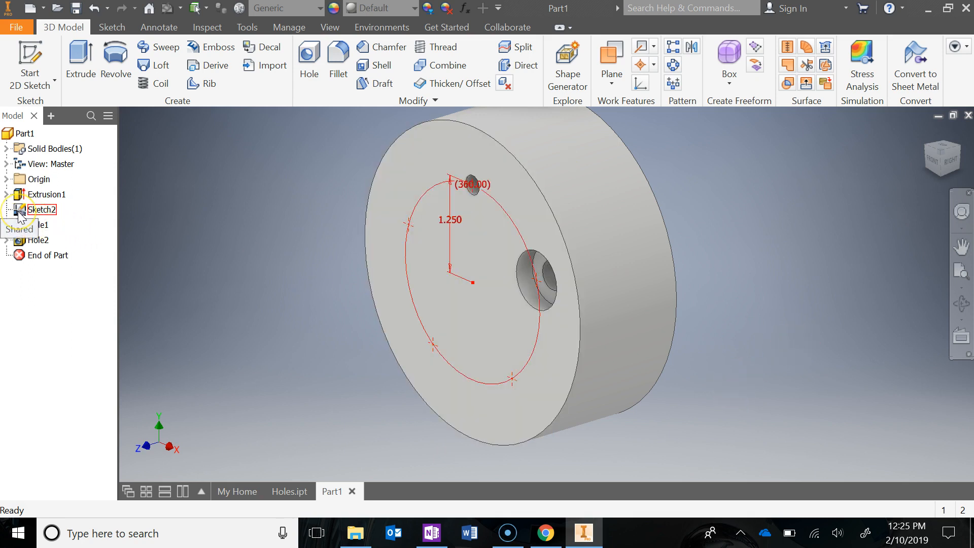
Start another Hole feature, clear the preselected positions and place it only on the pattern point clockwise from the counterbored hole.
left_click(308, 66)
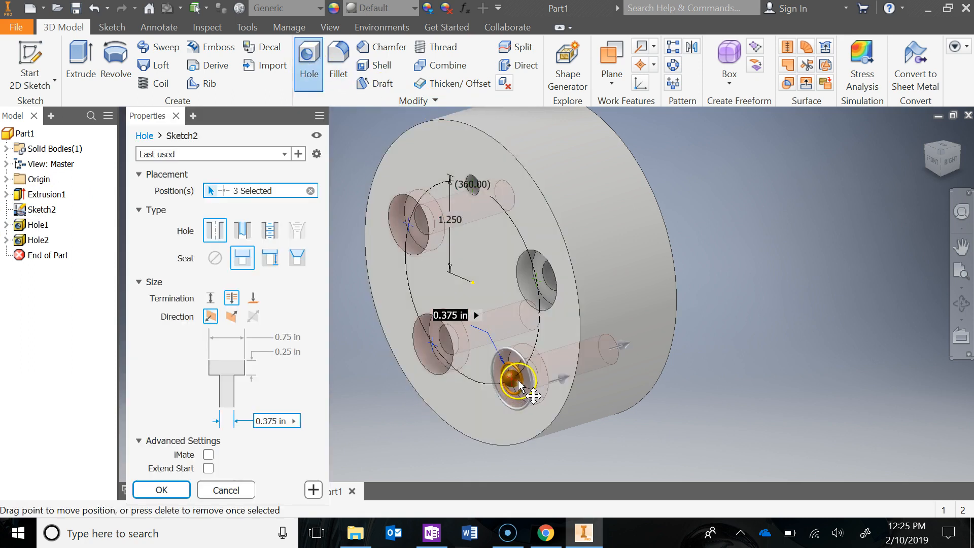
left_click(310, 191)
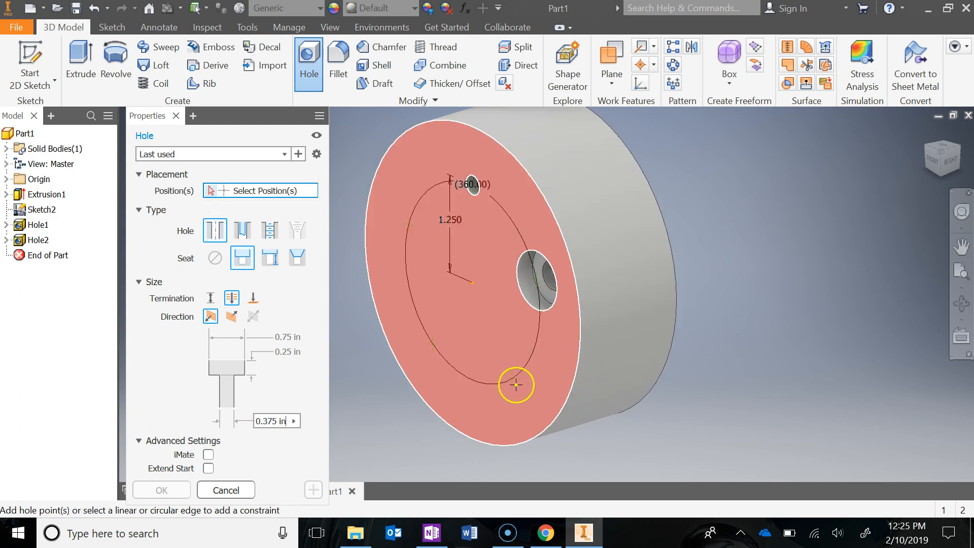
left_click(513, 380)
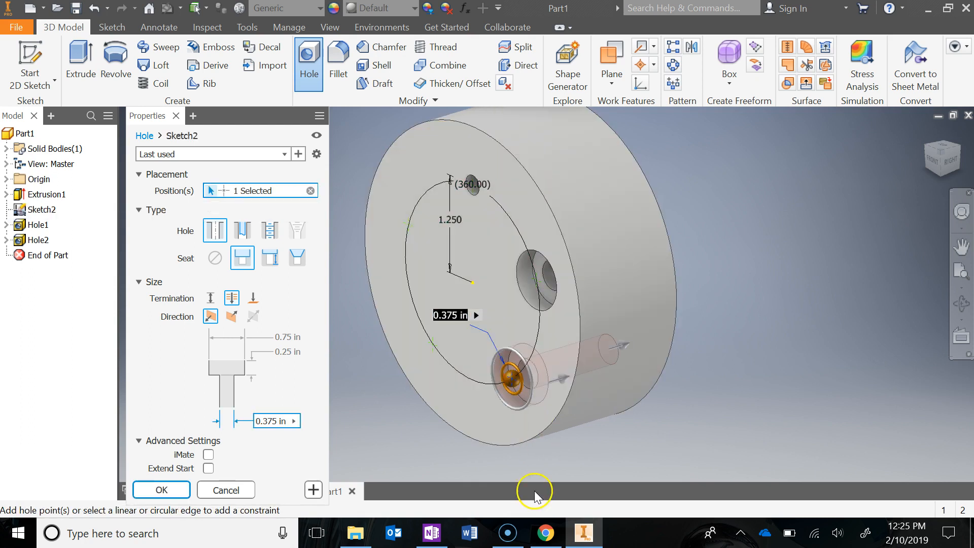
Check the next hole's callout in the Chrome drawing, return to Inventor and give the through-all simple hole a countersink seat.
left_click(552, 539)
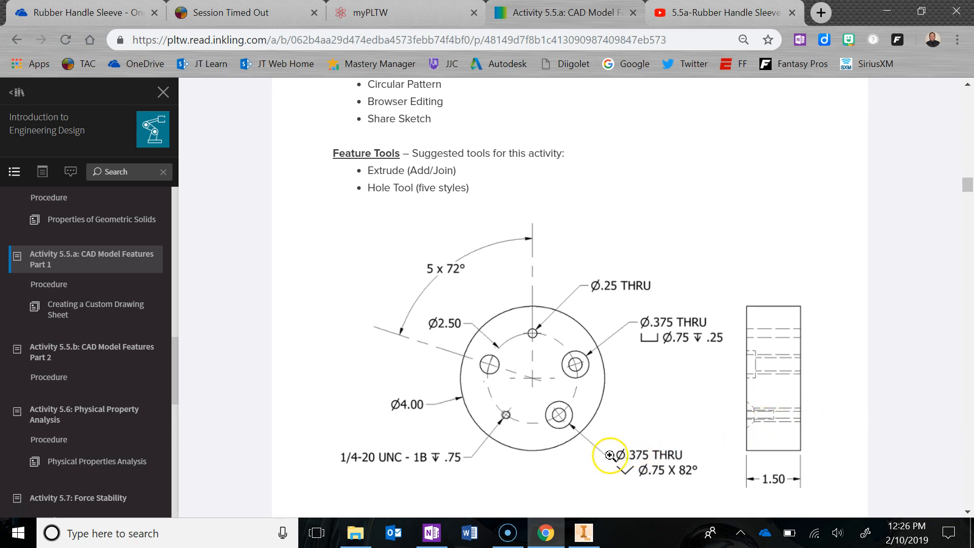
left_click(584, 534)
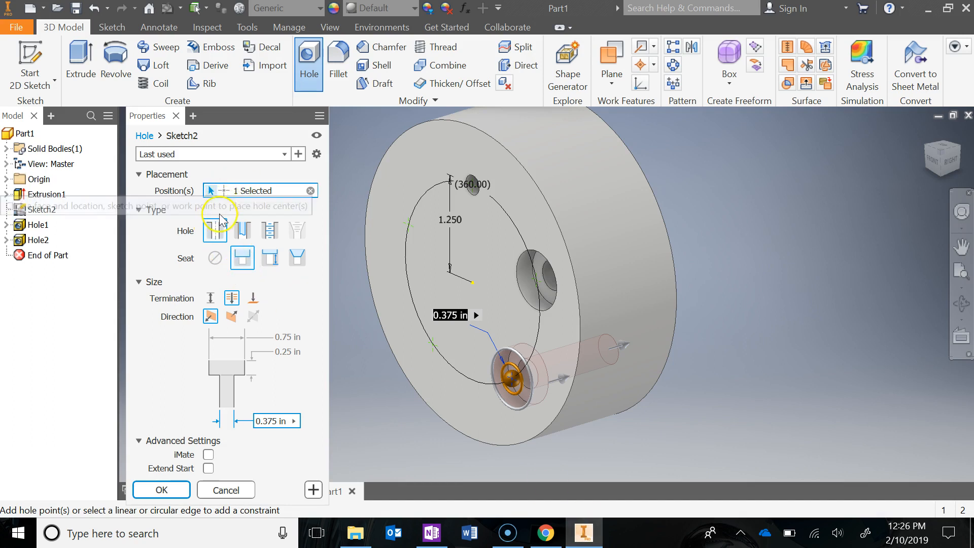
left_click(214, 232)
left_click(254, 262)
left_click(304, 264)
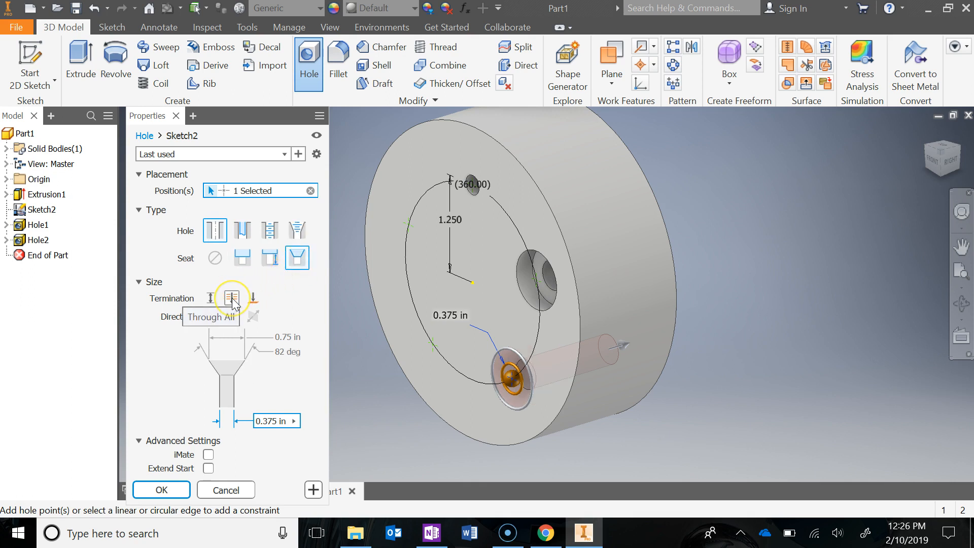
left_click(211, 319)
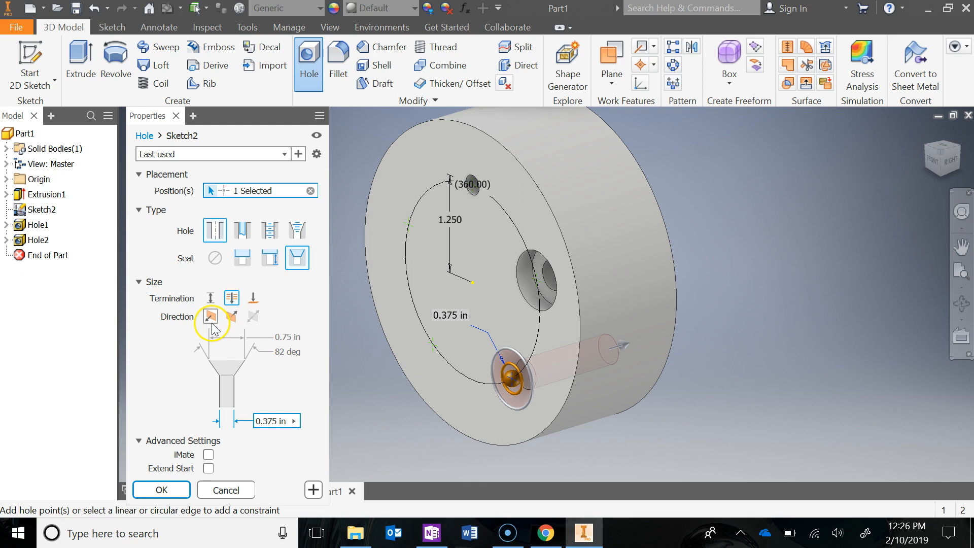
Check the countersink and through-hole sizes against the drawing and create the countersunk hole with 0.75 in, 82 deg and 0.375 in.
left_click(282, 336)
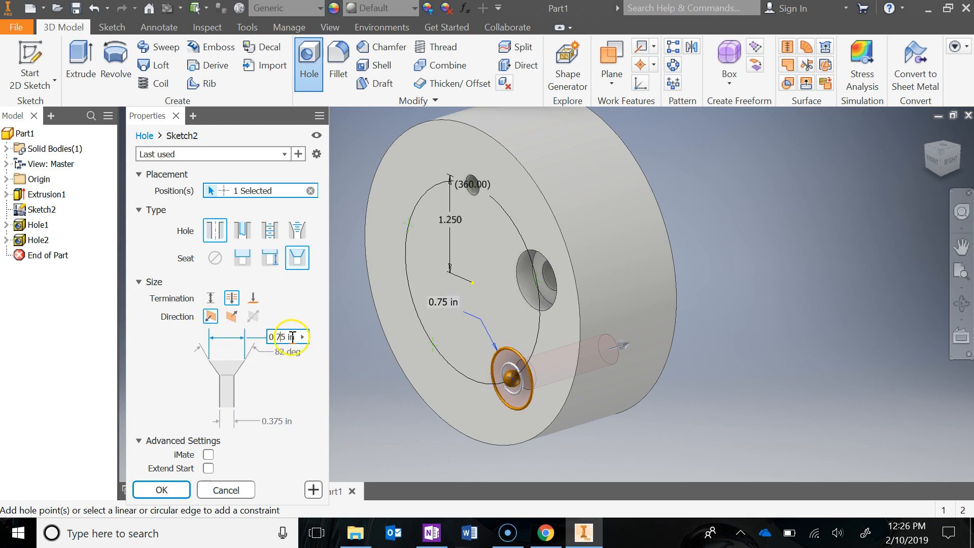
left_click(546, 530)
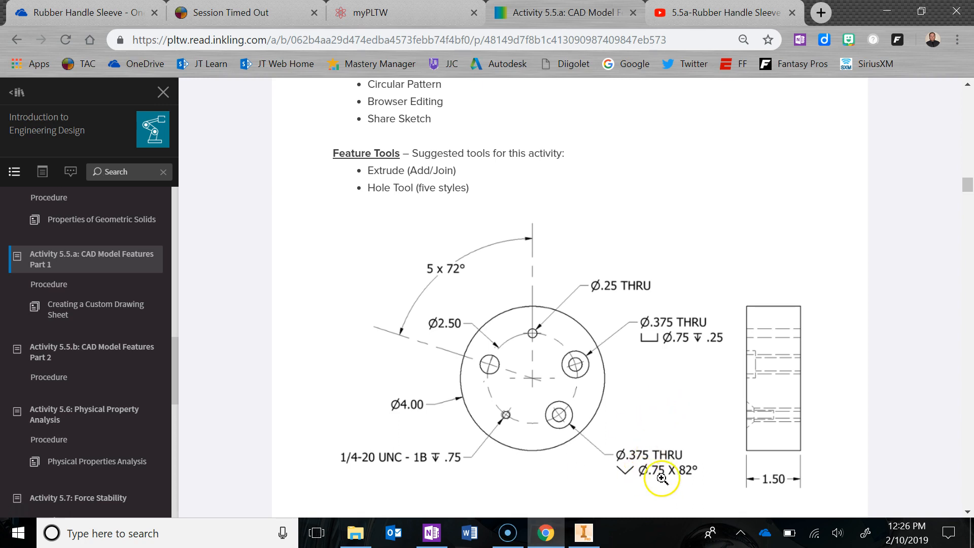
left_click(583, 533)
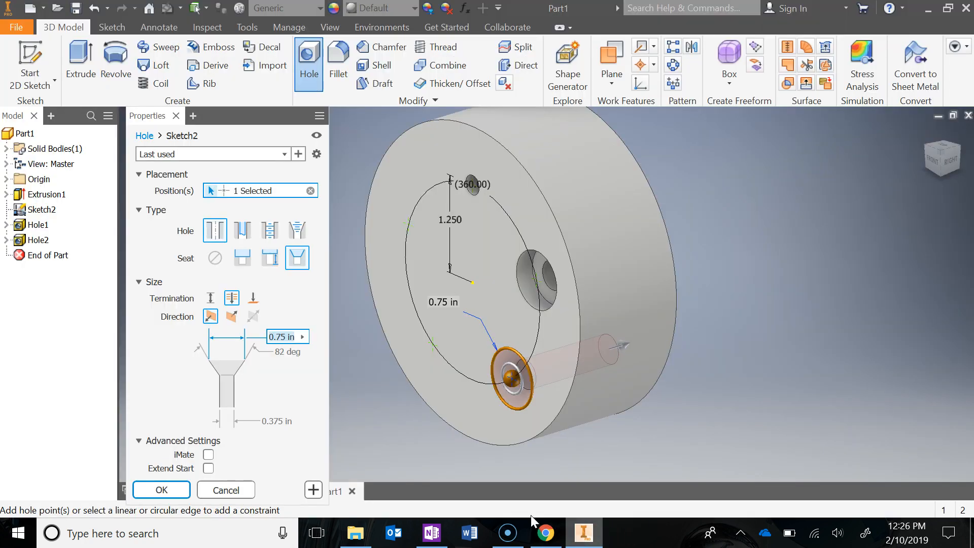
left_click(271, 421)
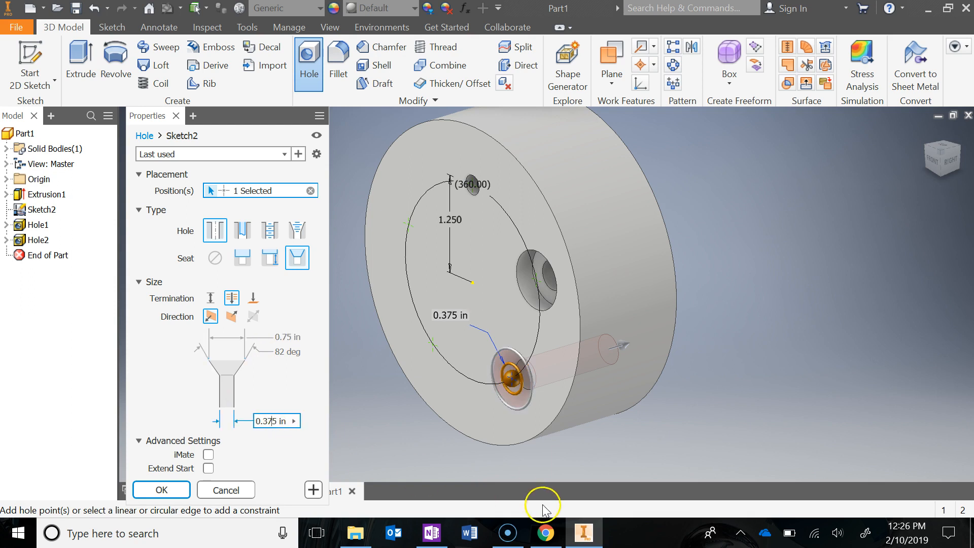
left_click(546, 533)
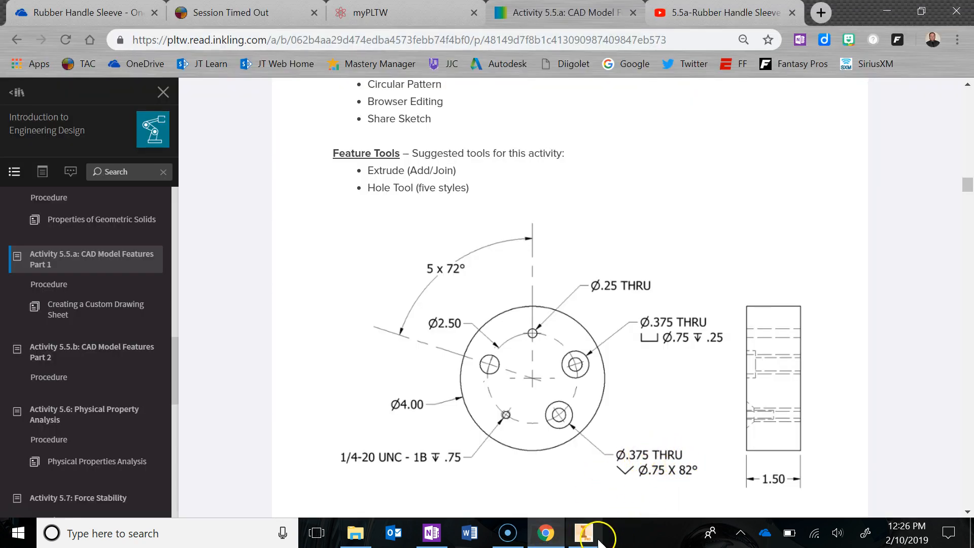
left_click(583, 533)
left_click(178, 488)
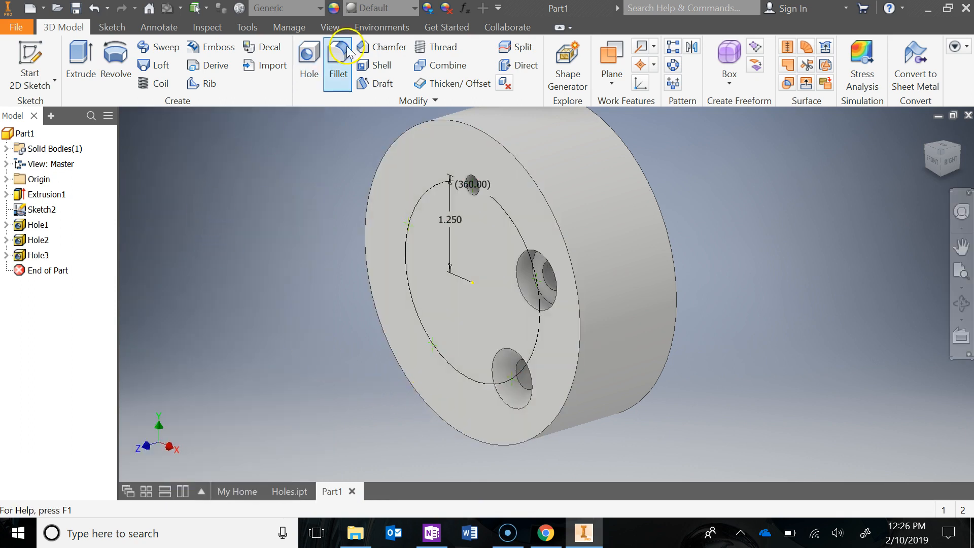
Start another Hole feature, clear the preselected positions and place it only on the pattern point clockwise from the countersunk hole.
left_click(308, 57)
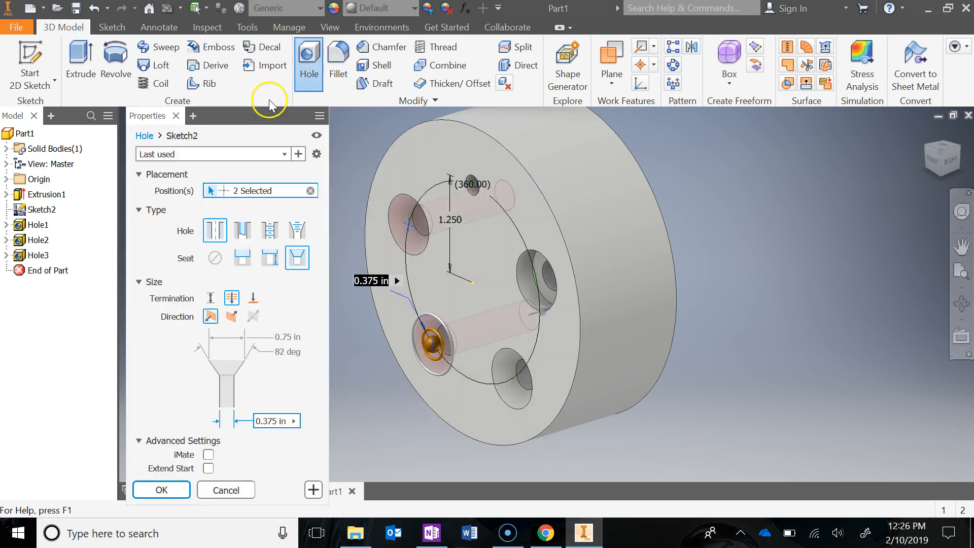
left_click(310, 194)
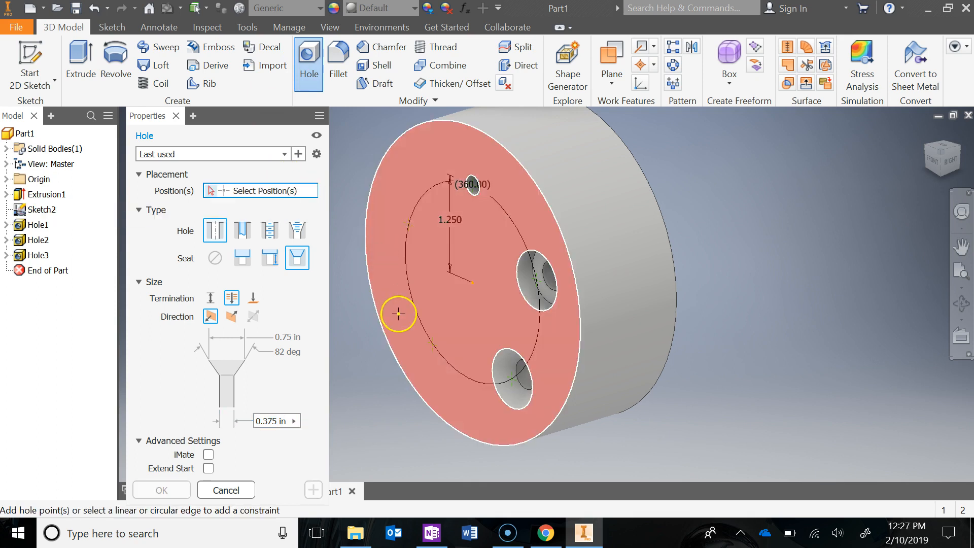
left_click(437, 349)
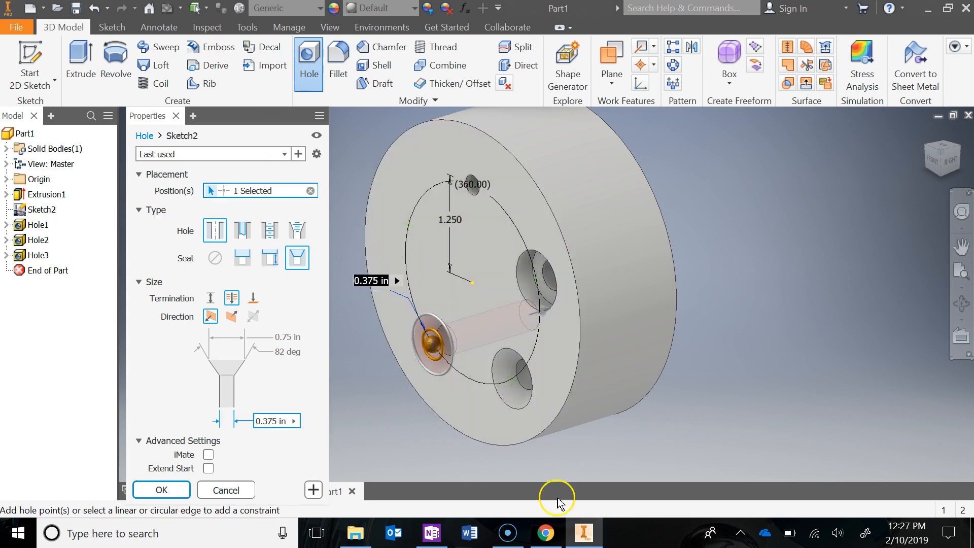
Check this hole's callout in the Chrome drawing, return to Inventor and make it a tapped hole with no seat.
left_click(548, 537)
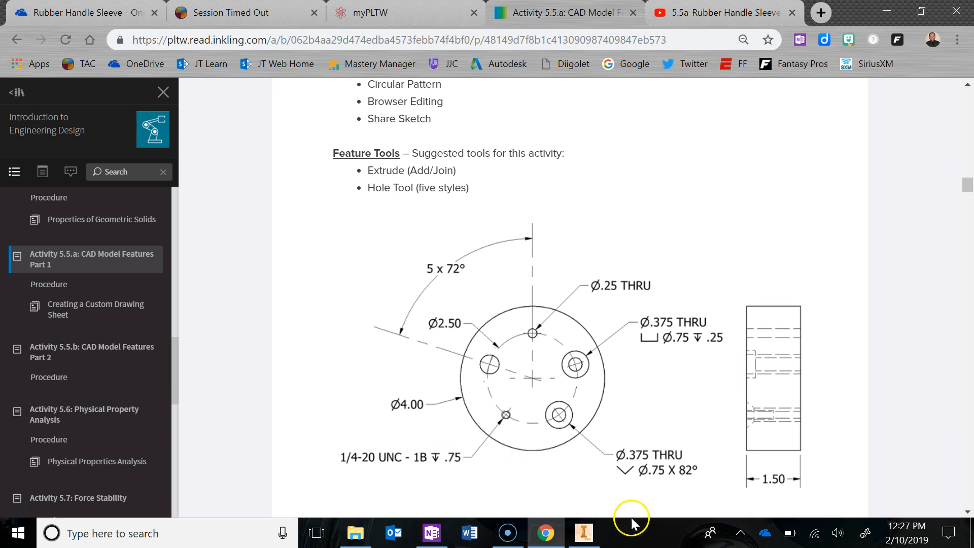
mouse_move(589, 536)
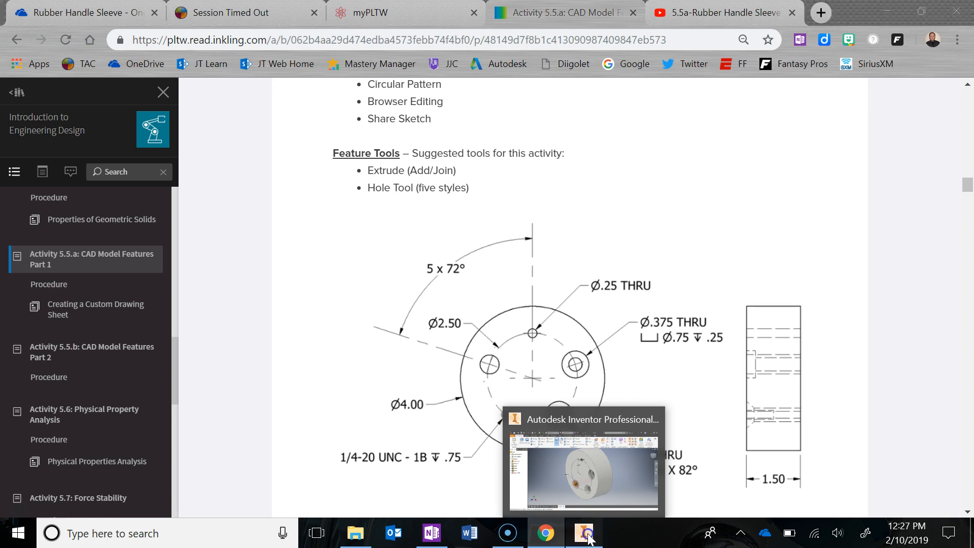
left_click(588, 536)
left_click(257, 195)
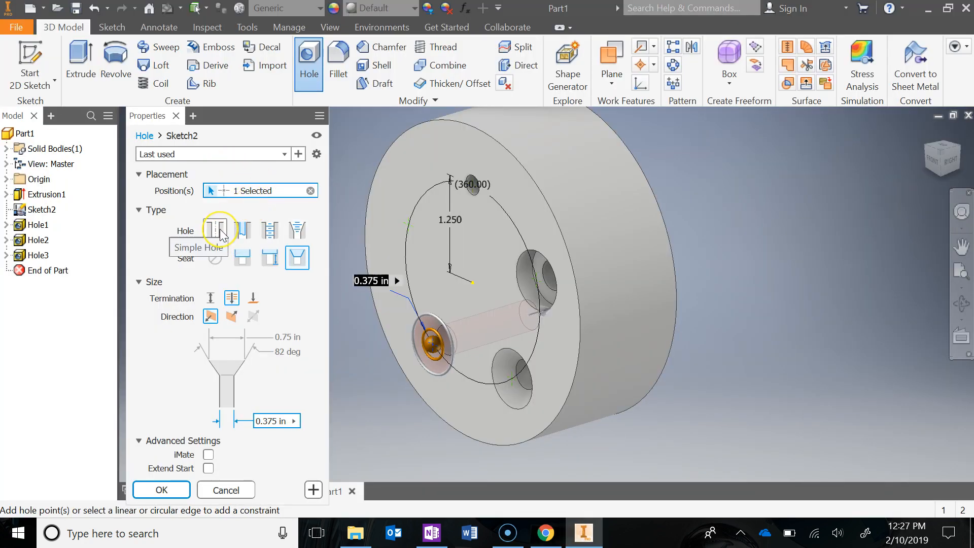
left_click(269, 232)
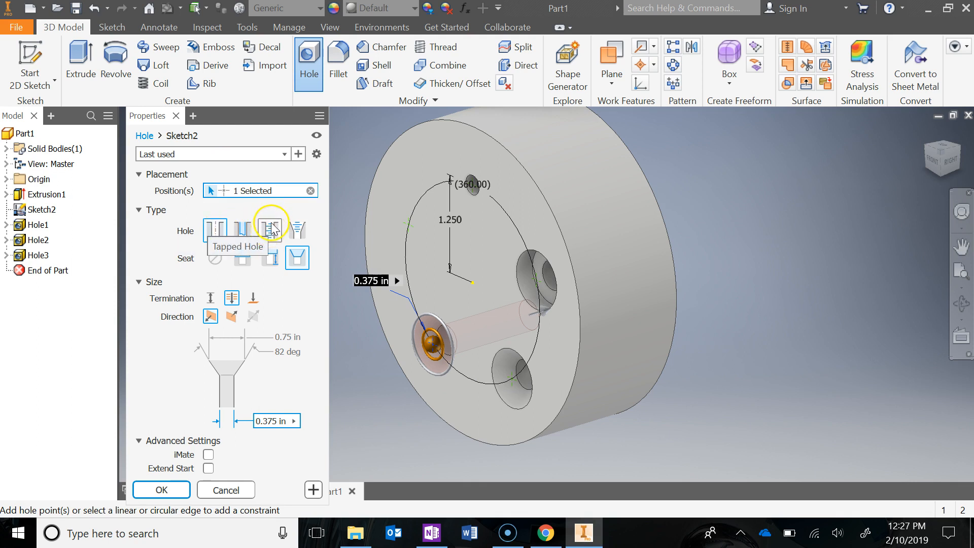
left_click(270, 232)
left_click(216, 258)
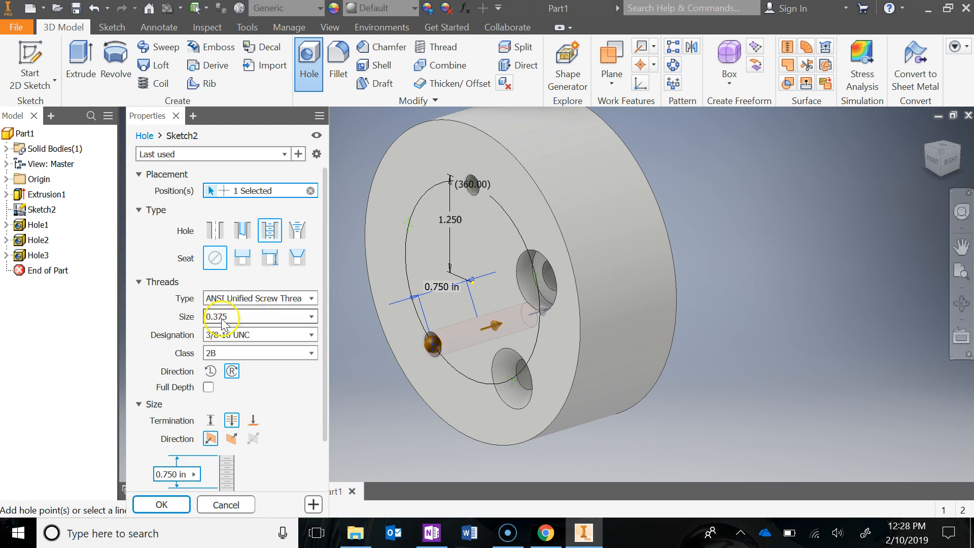
Set the thread size to 0.25 with designation 1/4-20 UNC, checking the thread callout in the drawing.
left_click(546, 534)
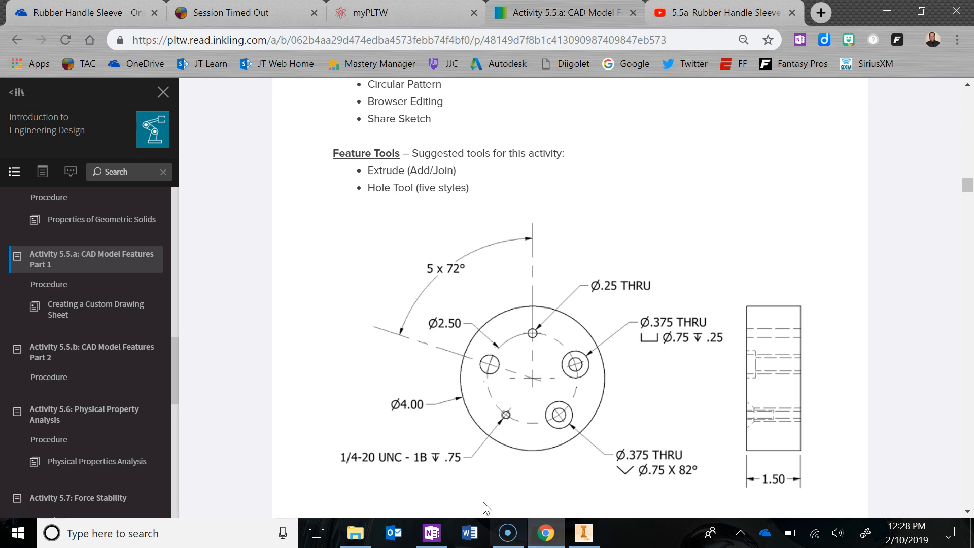
left_click(585, 532)
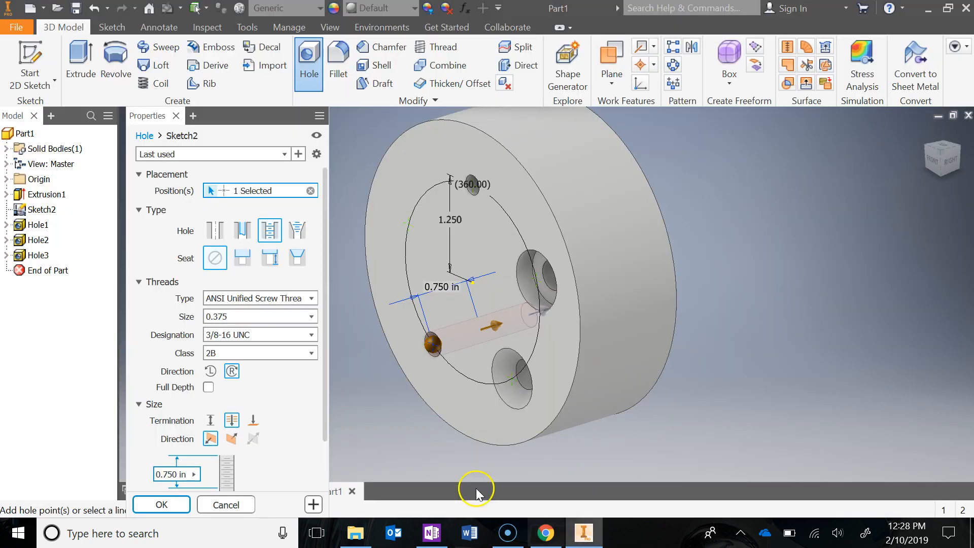
left_click(238, 317)
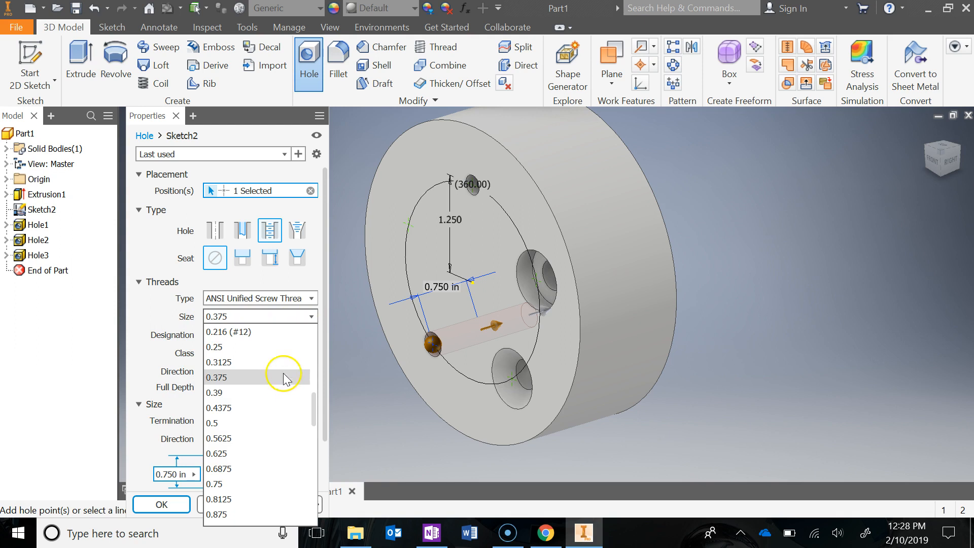
left_click(247, 347)
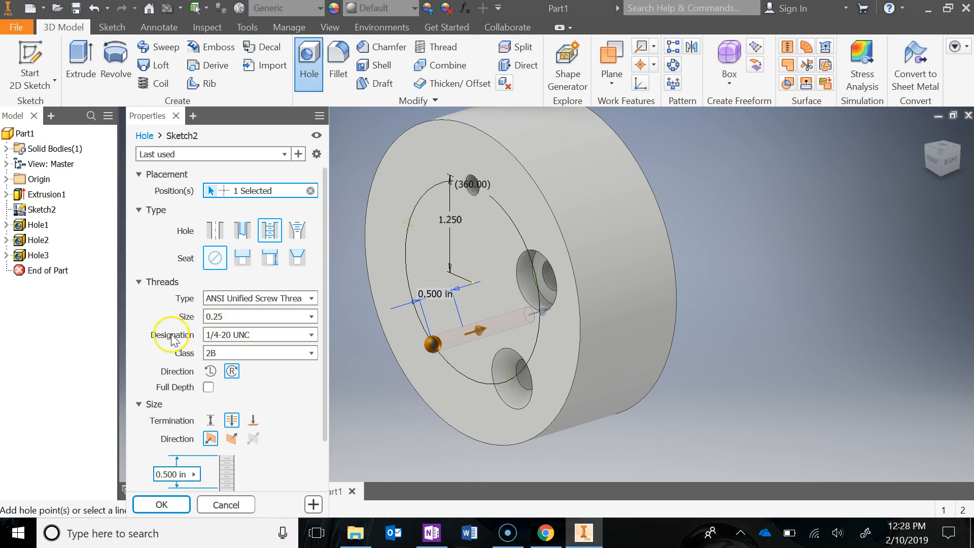
left_click(545, 535)
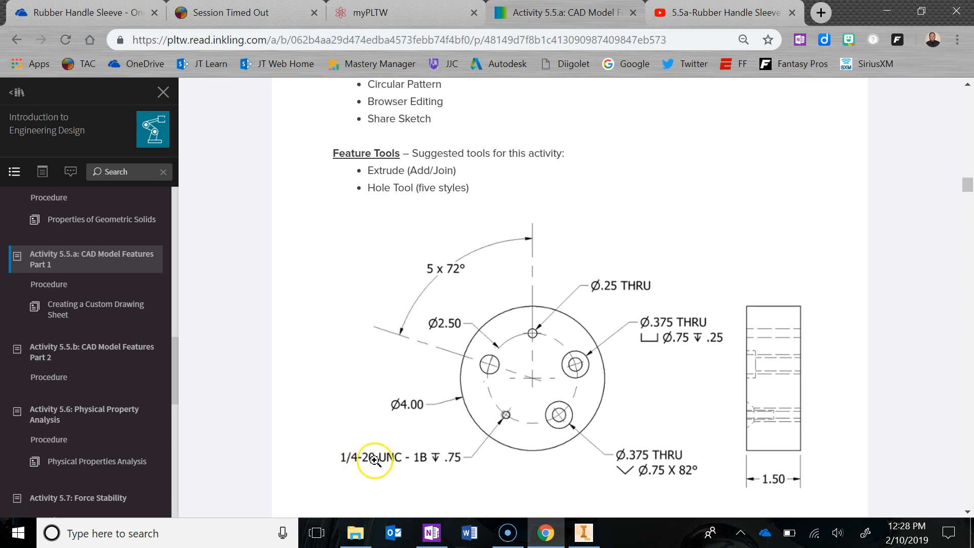
left_click(583, 533)
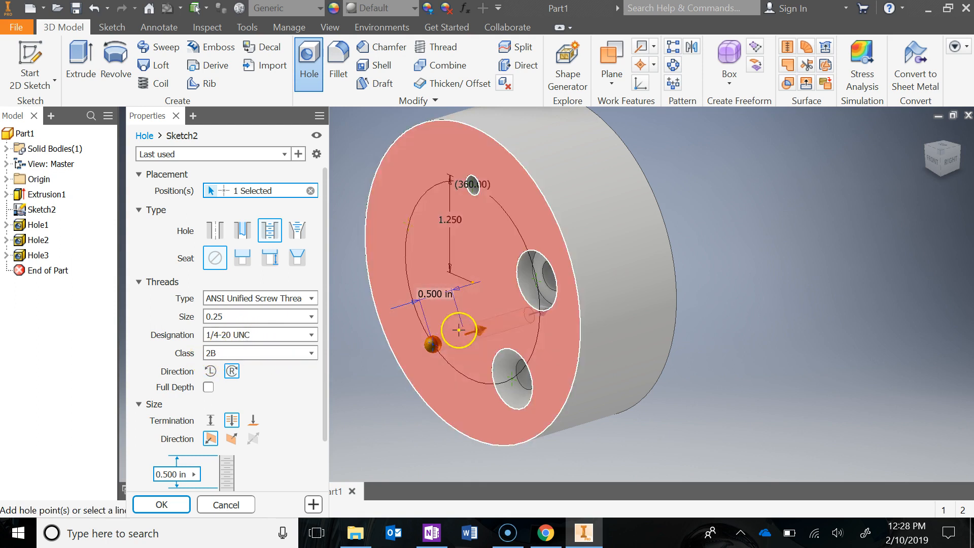
Make the thread full depth with a distance termination of 0.75 in, and check the callout in the drawing.
scroll(259, 378, "down", 1)
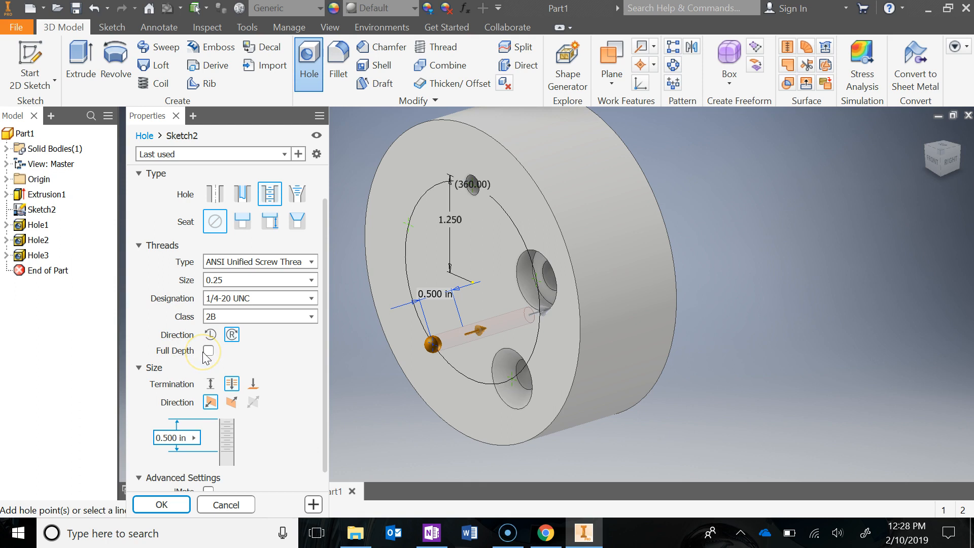
scroll(206, 360, "down", 1)
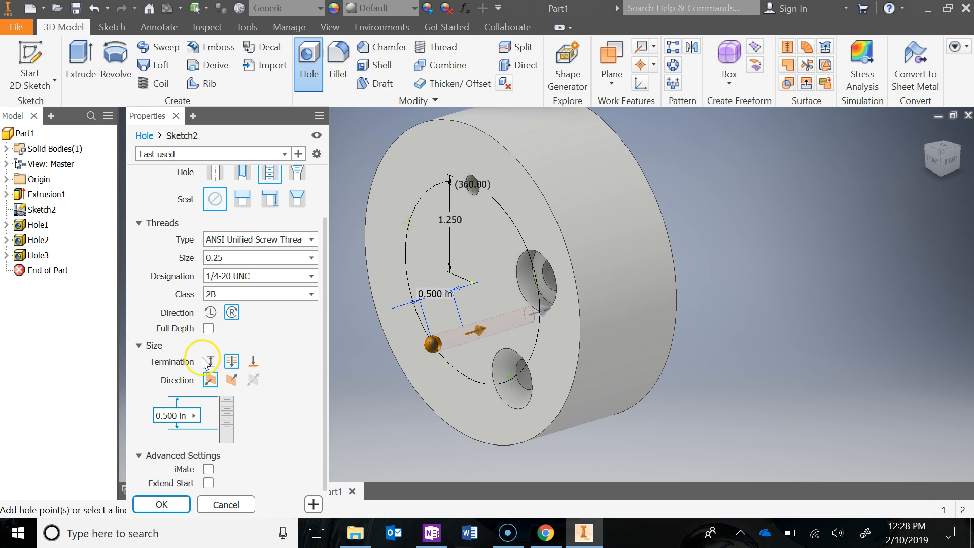
left_click(208, 329)
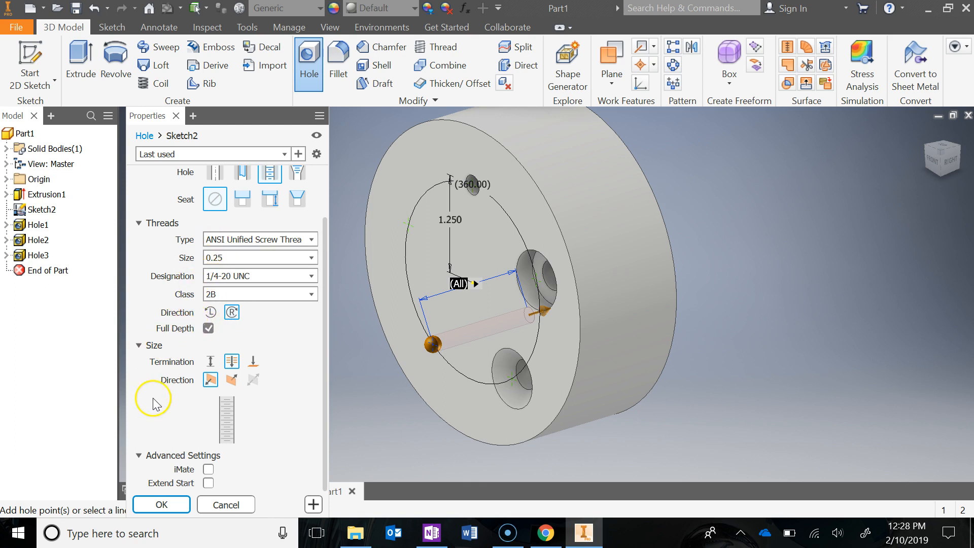
left_click(212, 362)
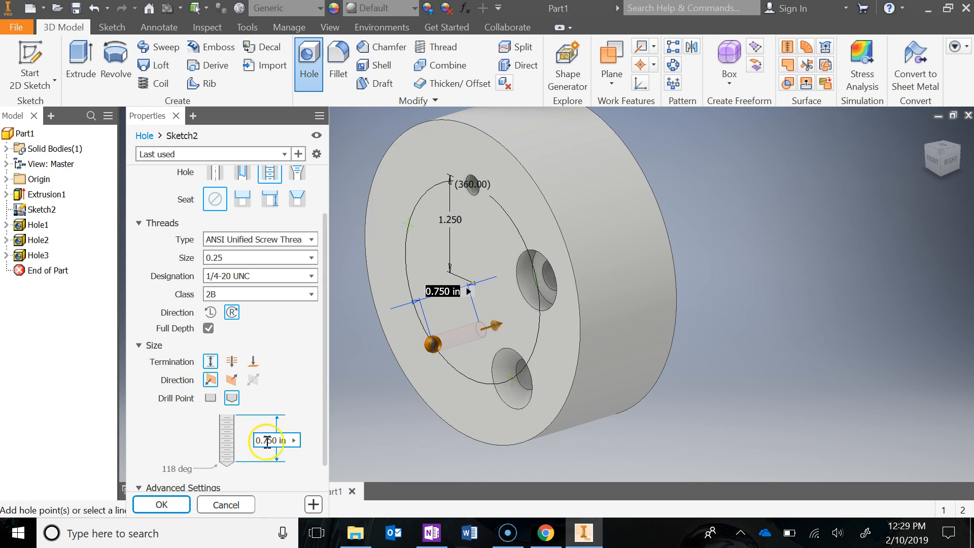
left_click(540, 525)
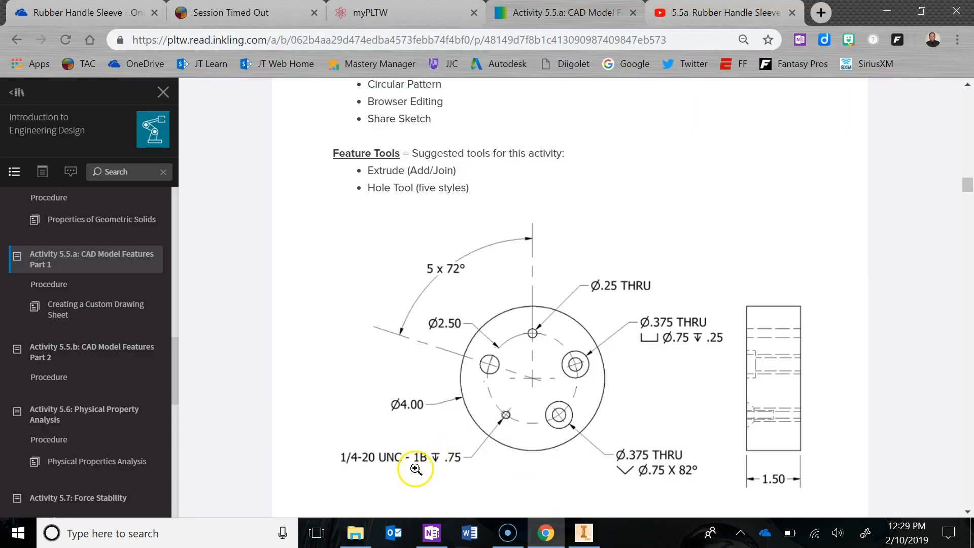
left_click(581, 535)
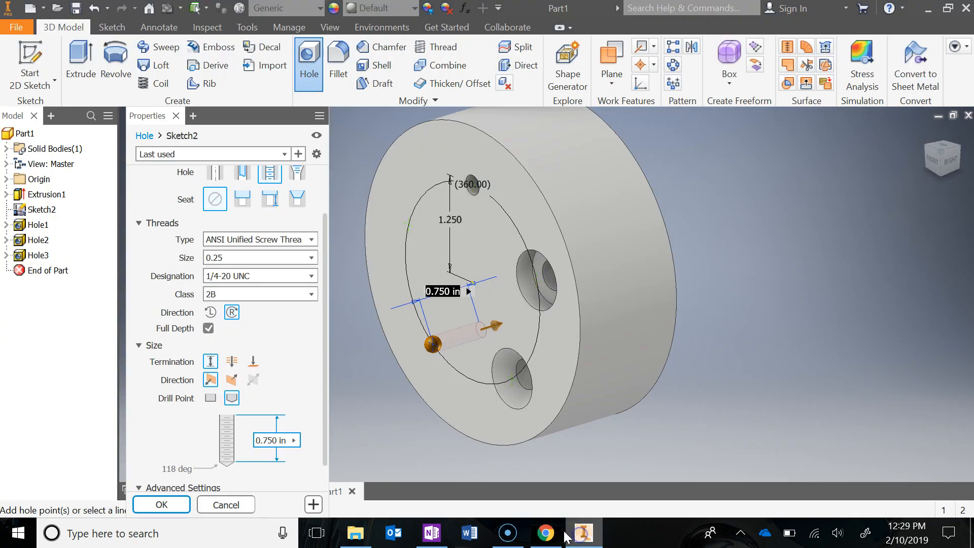
Check the thread class in the drawing, return to Inventor and set the tapped hole's class to 1B.
left_click(548, 538)
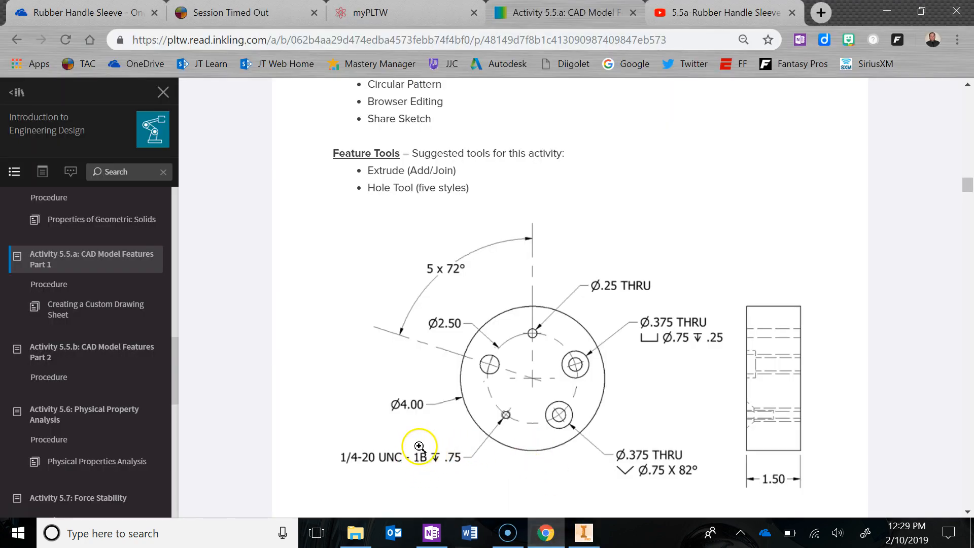
left_click(584, 533)
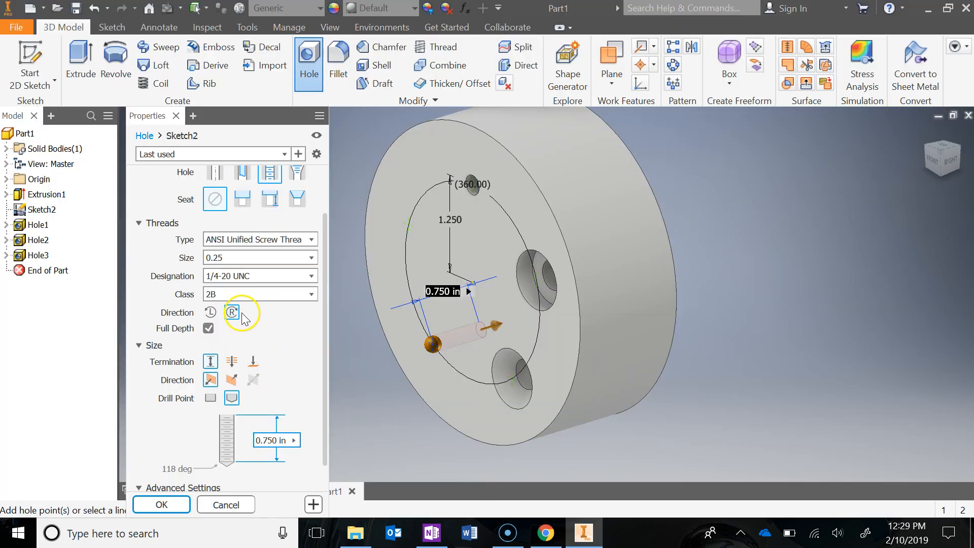
left_click(247, 295)
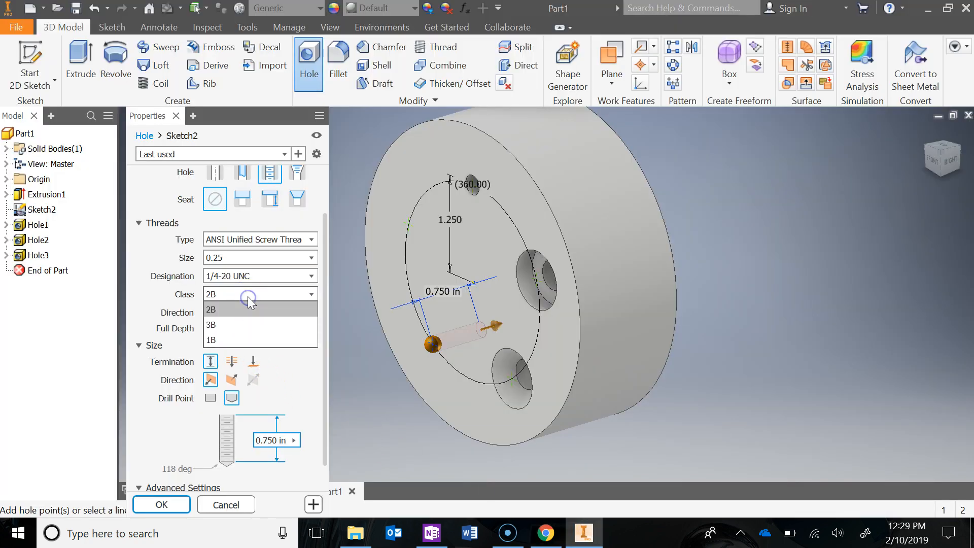
left_click(237, 336)
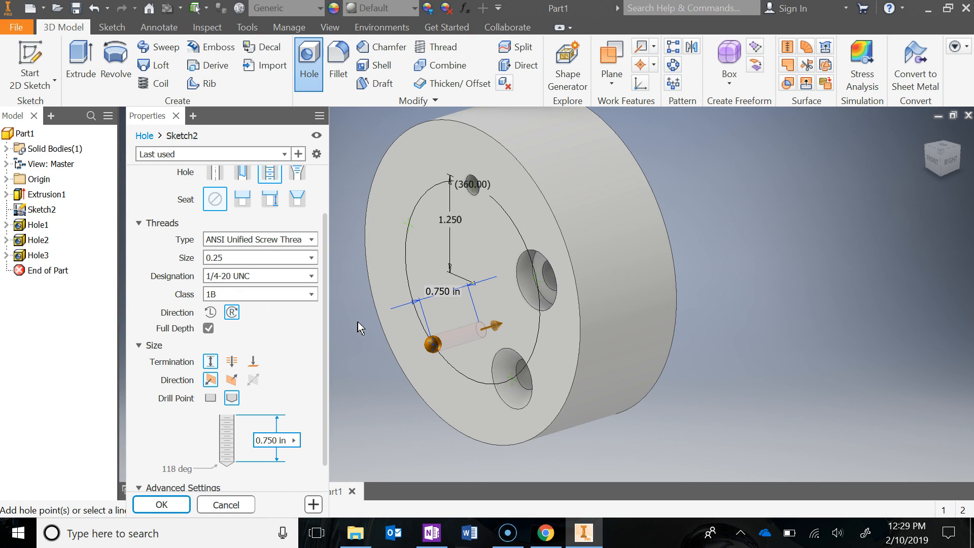
left_click_drag(323, 338, 325, 378)
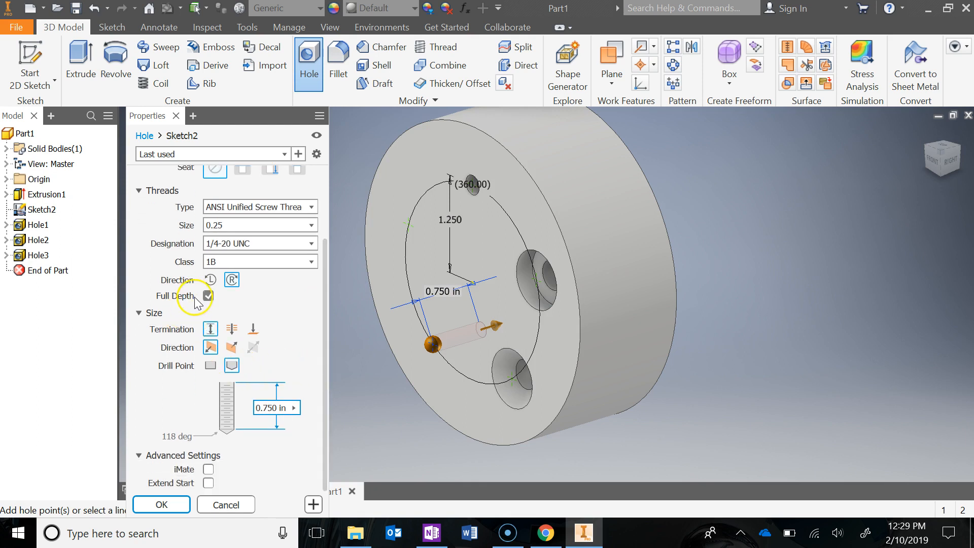
Review the tapped hole's thread and size settings and create the hole.
left_click_drag(327, 312, 329, 264)
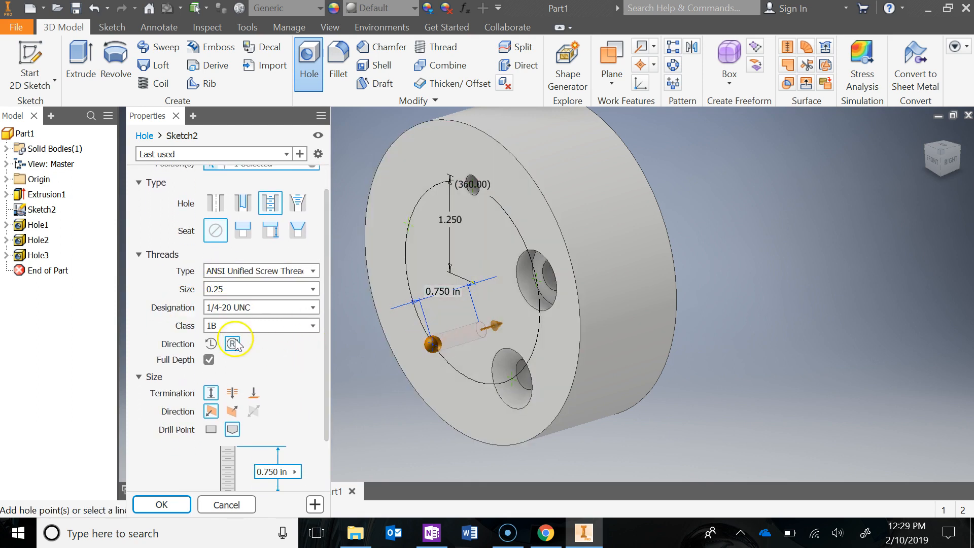
scroll(320, 396, "down", 1)
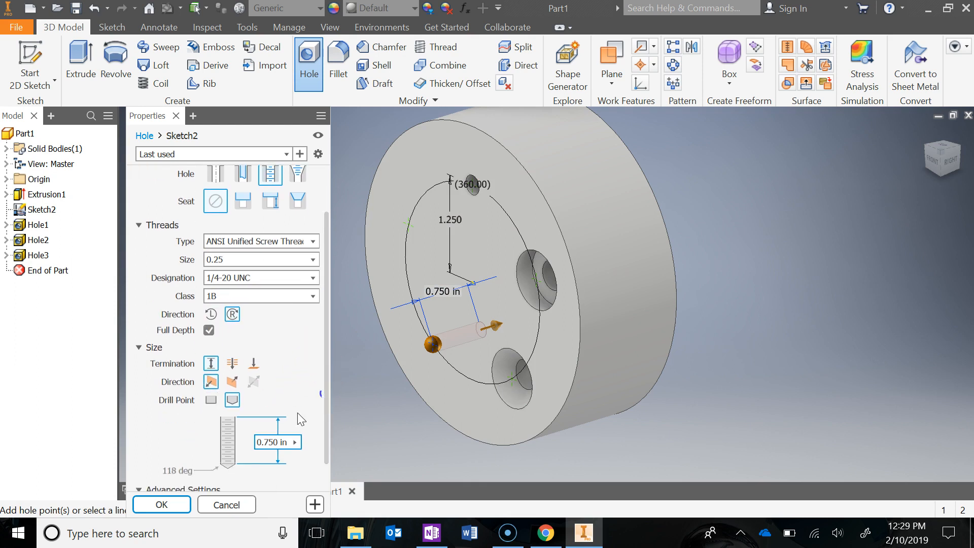
left_click(185, 503)
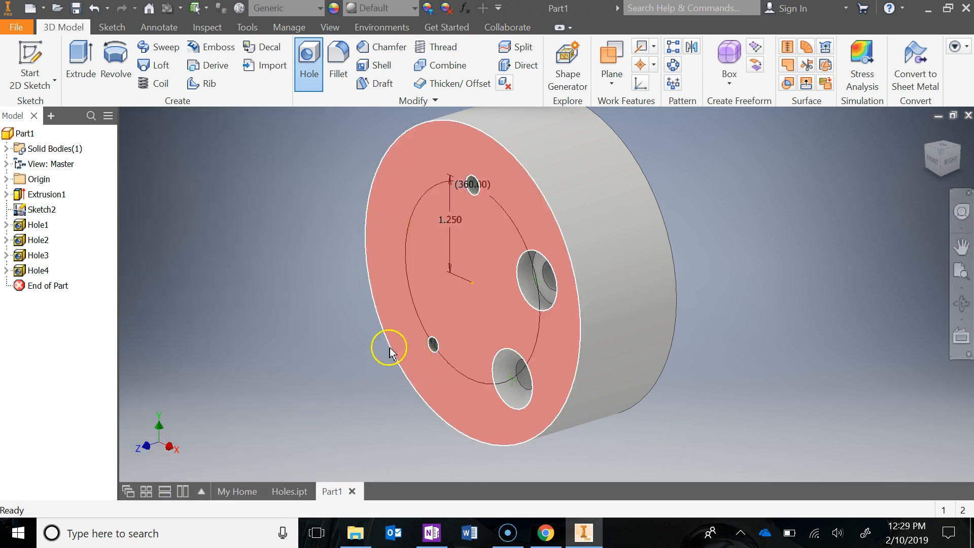
Start a hole at the remaining pattern point, look up the clearance hole settings in the Chrome activity page, and return to Inventor.
left_click(310, 60)
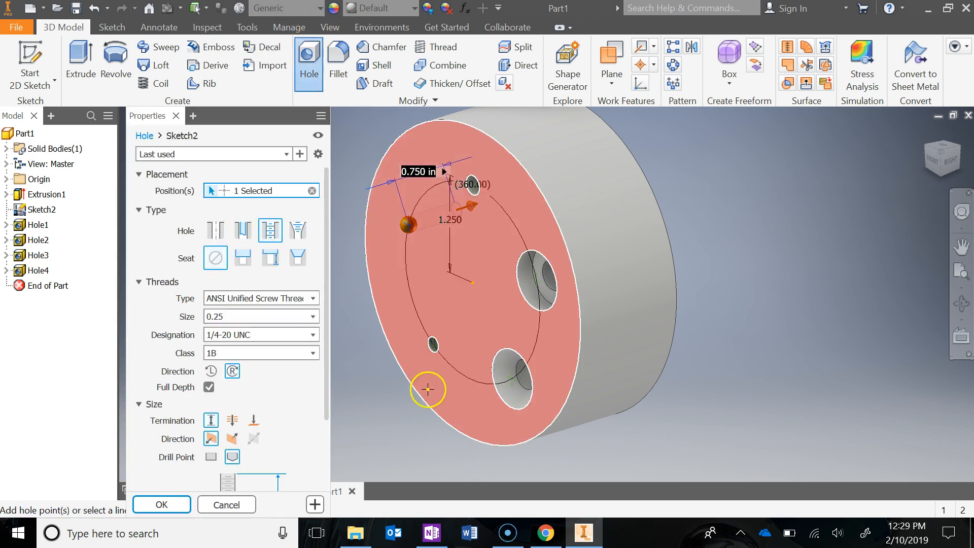
left_click(546, 534)
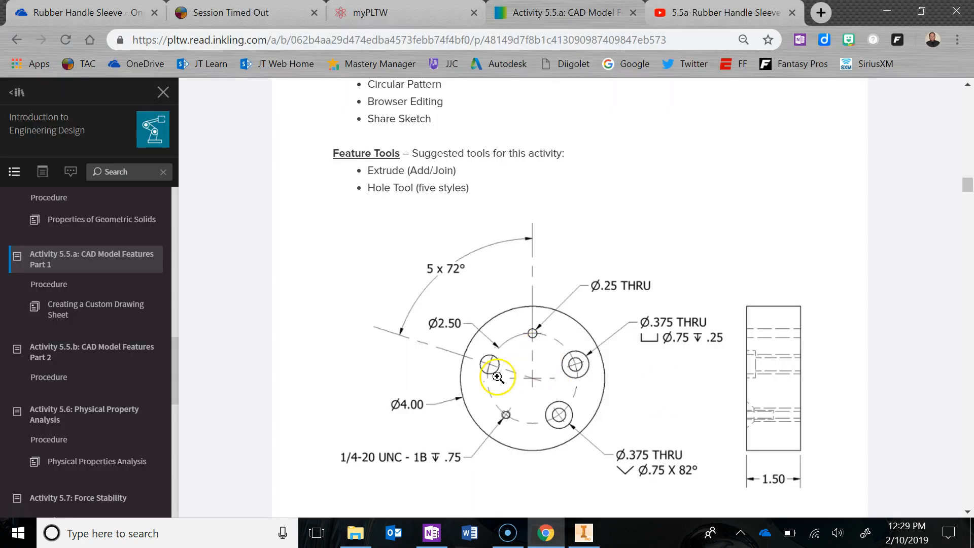
scroll(583, 384, "down", 1)
scroll(583, 384, "down", 15)
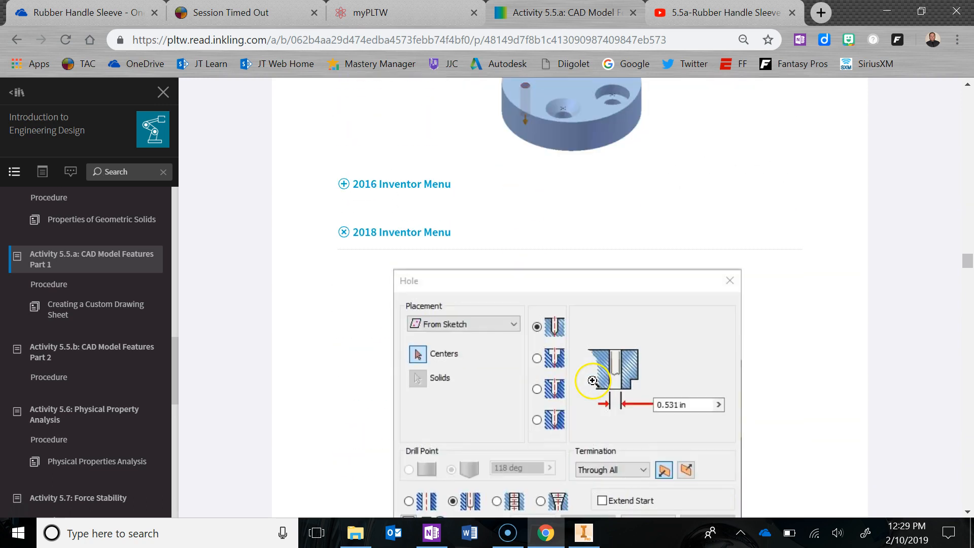
scroll(609, 304, "down", 3)
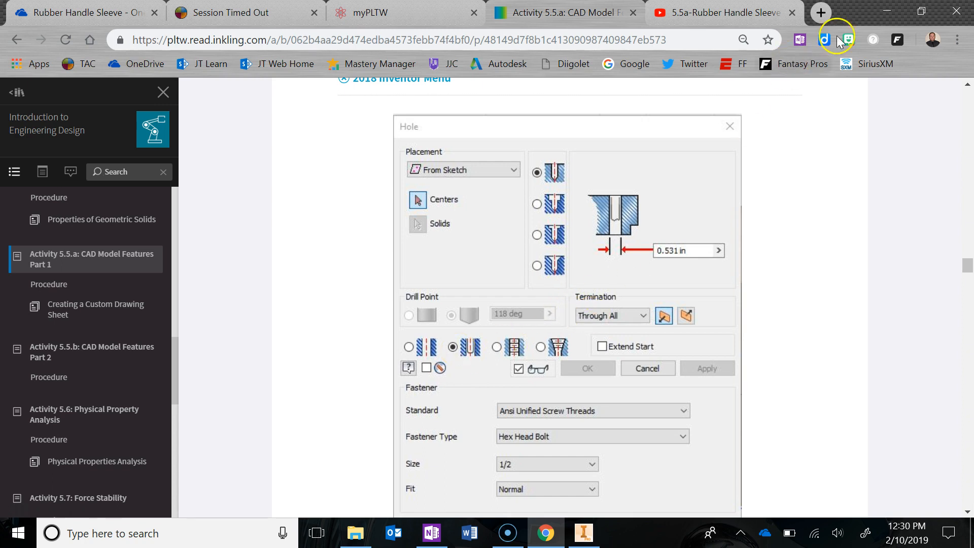
left_click(887, 11)
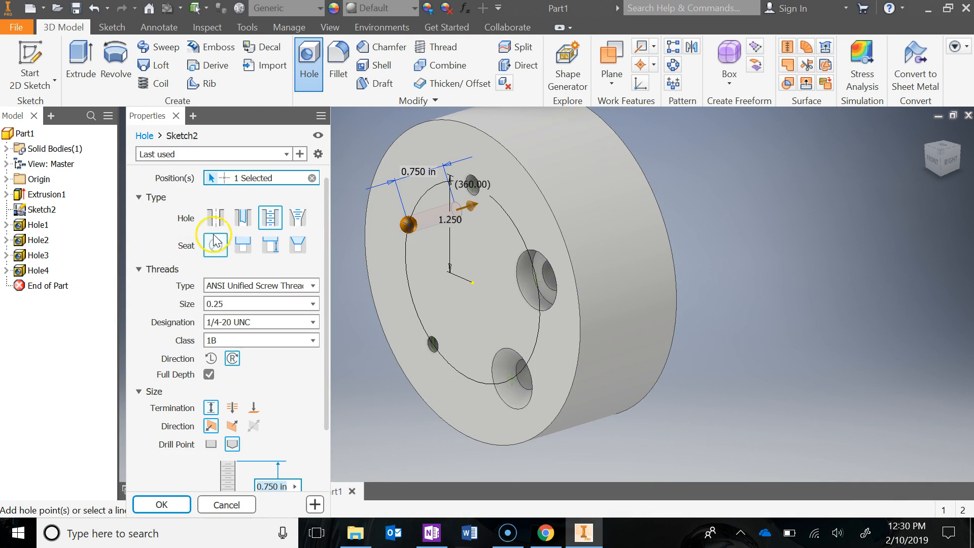
Make it a clearance hole with the Ansi Unified Screw Threads standard and Hex Head Bolt fastener type, comparing with the Chrome reference.
left_click(248, 220)
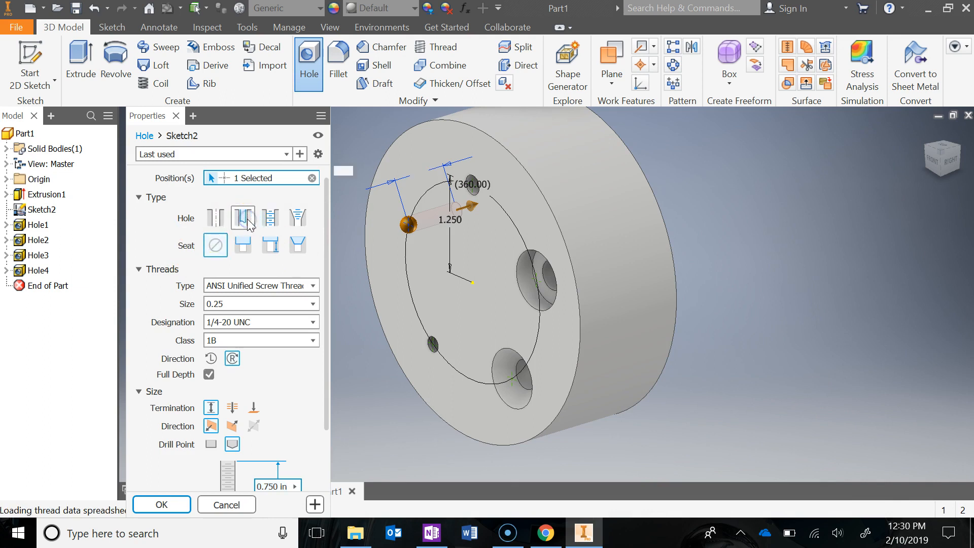
left_click(248, 223)
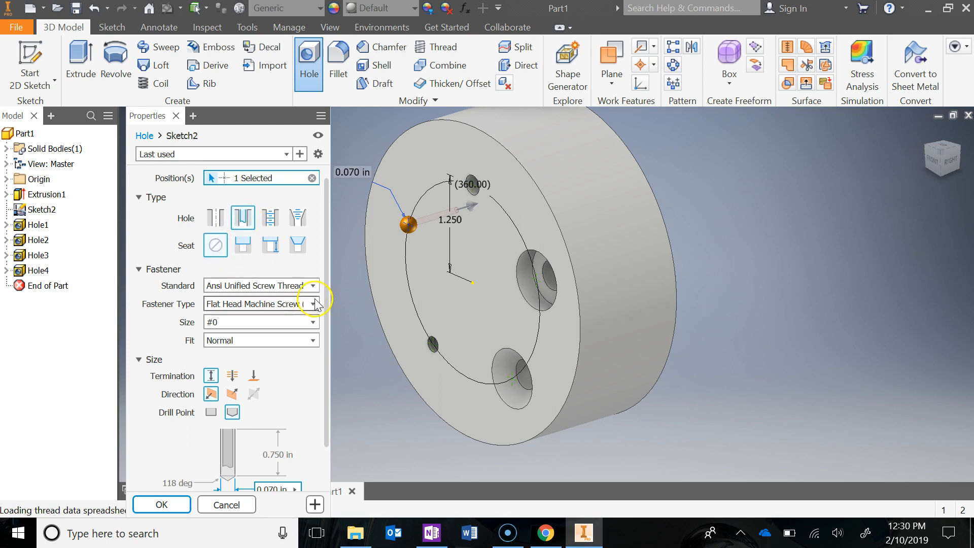
left_click(174, 288)
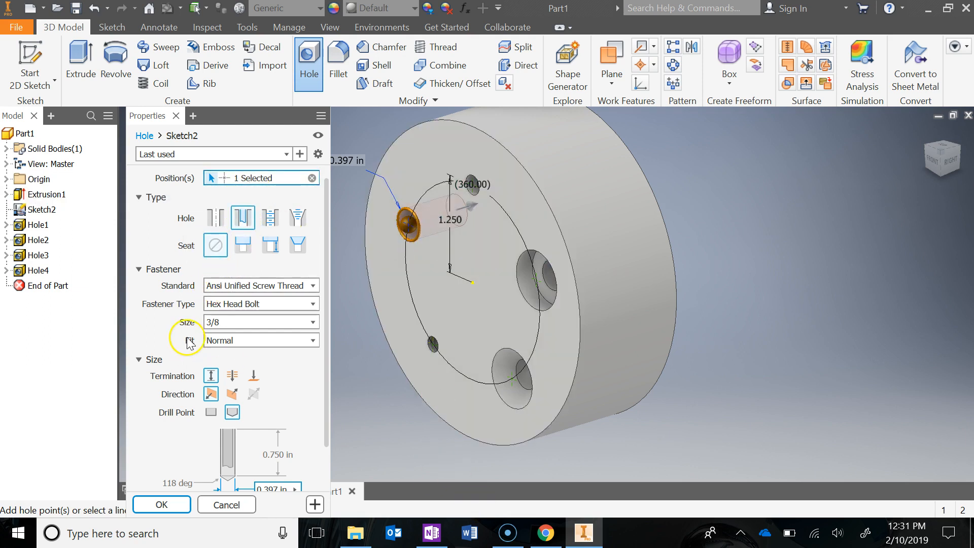
left_click(546, 532)
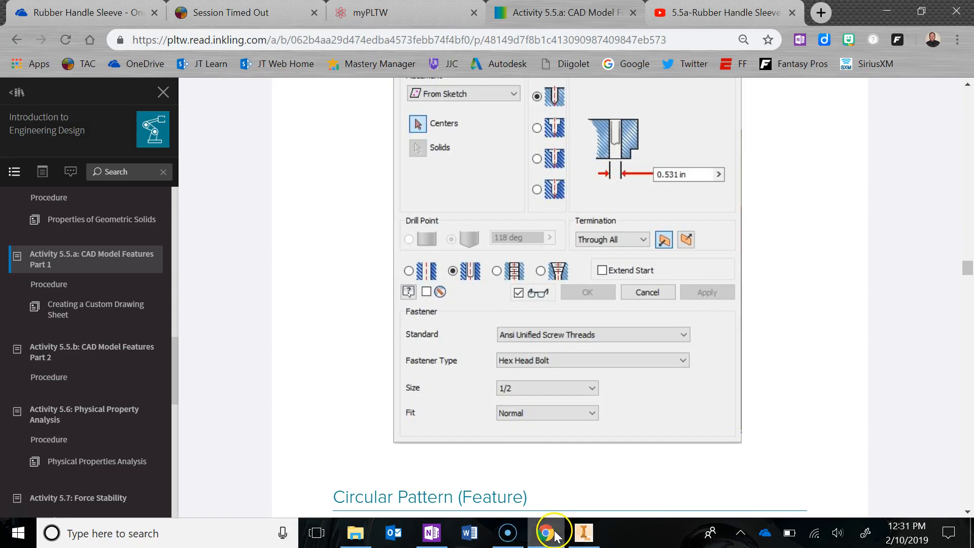
left_click(583, 532)
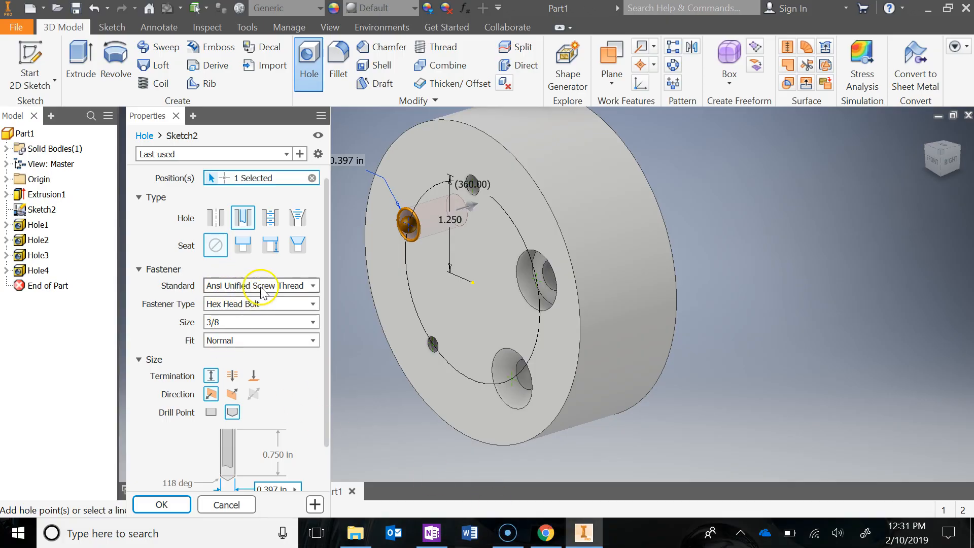
left_click(311, 286)
left_click(311, 286)
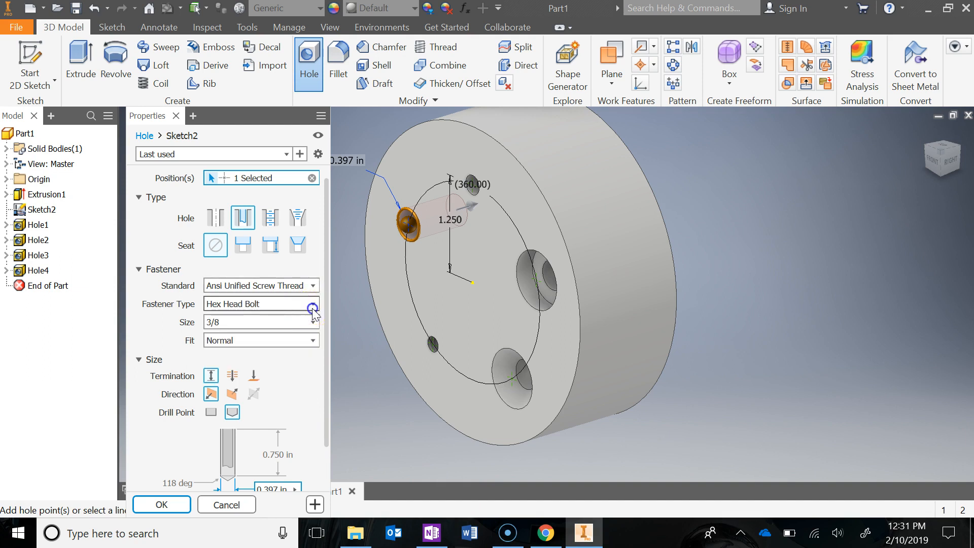
left_click(312, 307)
left_click(276, 351)
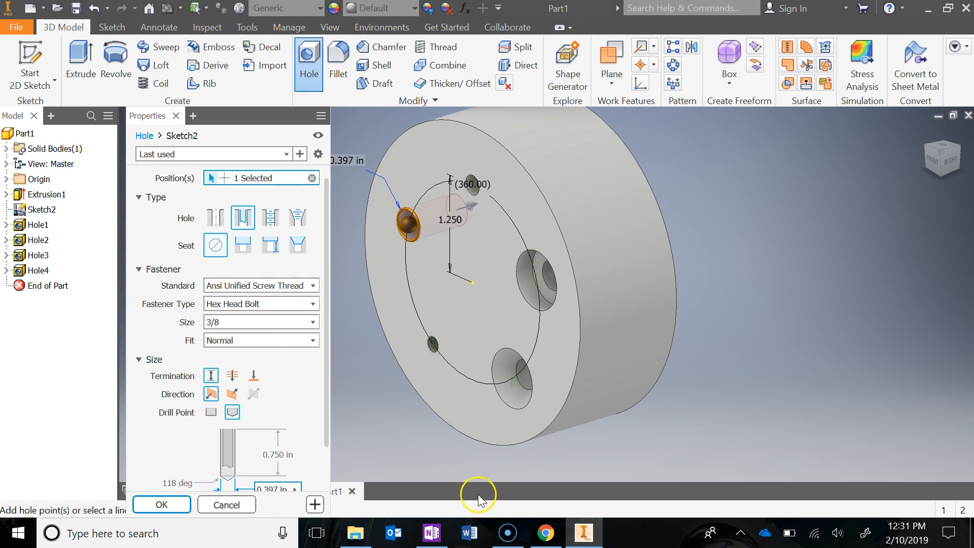
Check the fastener size in the Chrome reference, return to Inventor and set the clearance hole's size to 1/2.
left_click(546, 533)
left_click(542, 530)
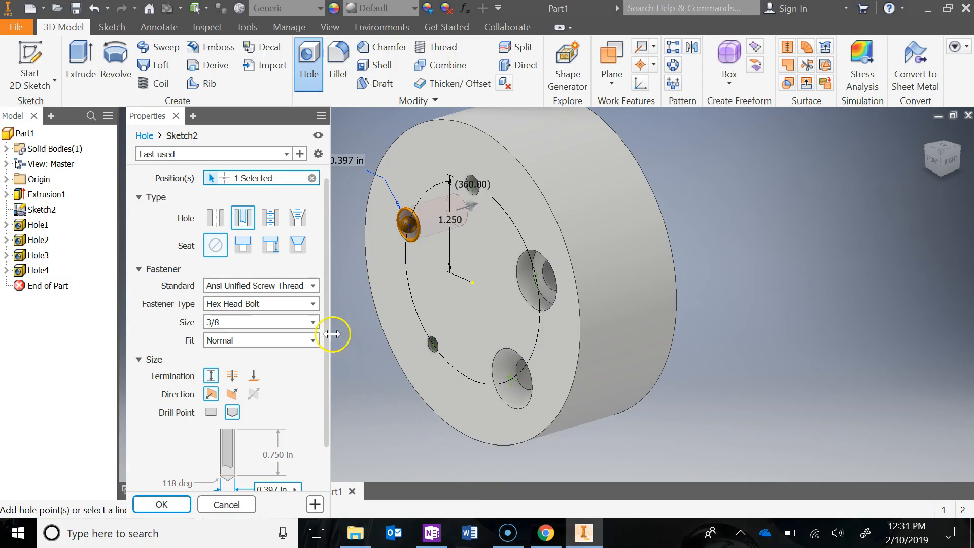
left_click(313, 322)
left_click(298, 368)
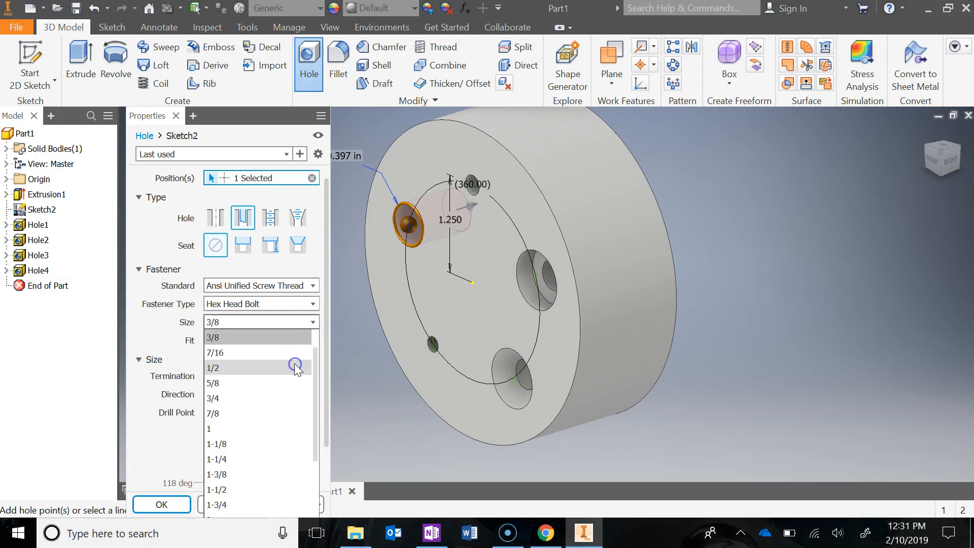
left_click(297, 368)
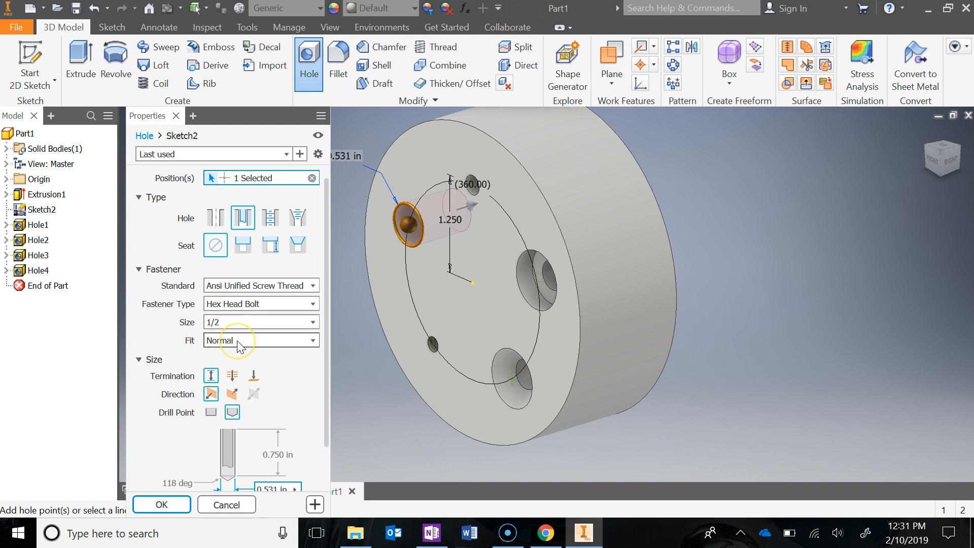
Check the termination in the Chrome reference, set the clearance hole to Through All and create it.
scroll(287, 391, "down", 1)
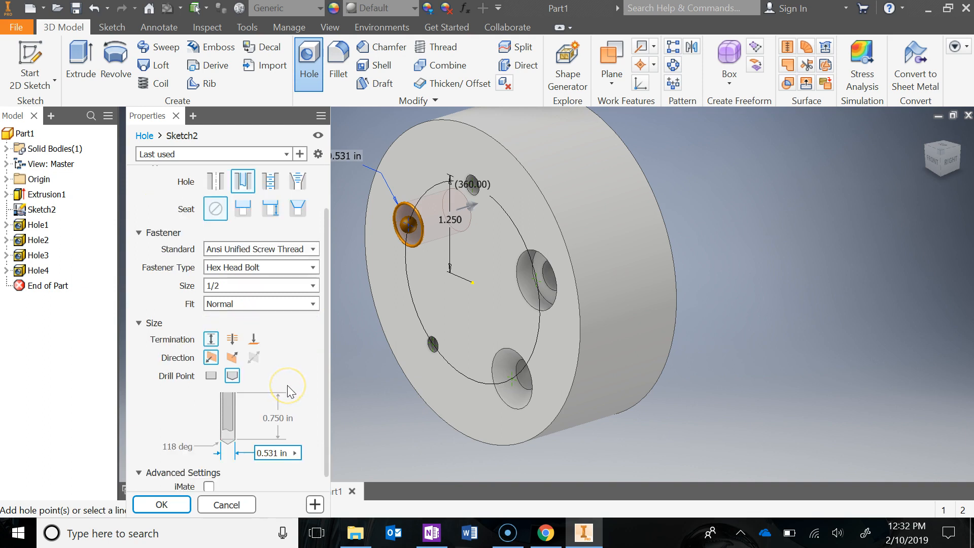
left_click(546, 534)
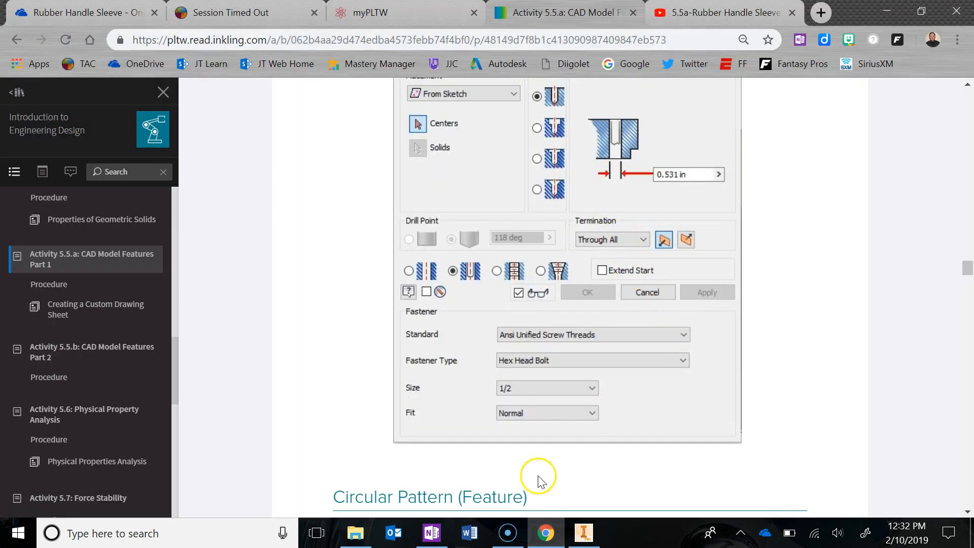
left_click(546, 531)
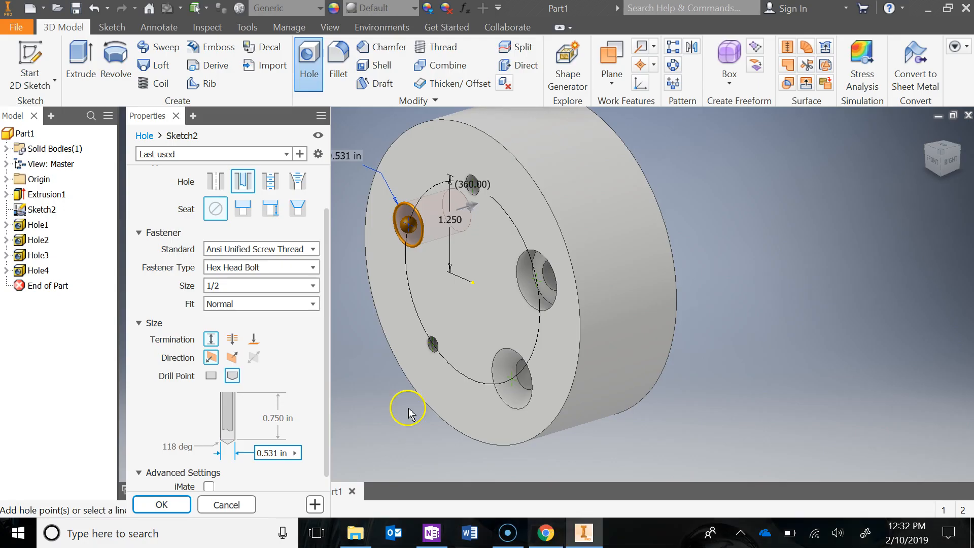
left_click(232, 340)
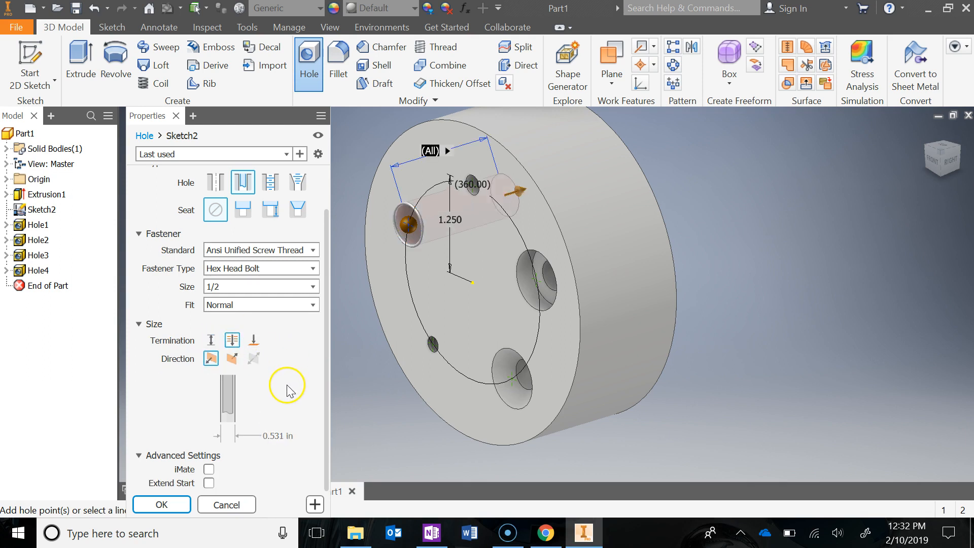
left_click(278, 435)
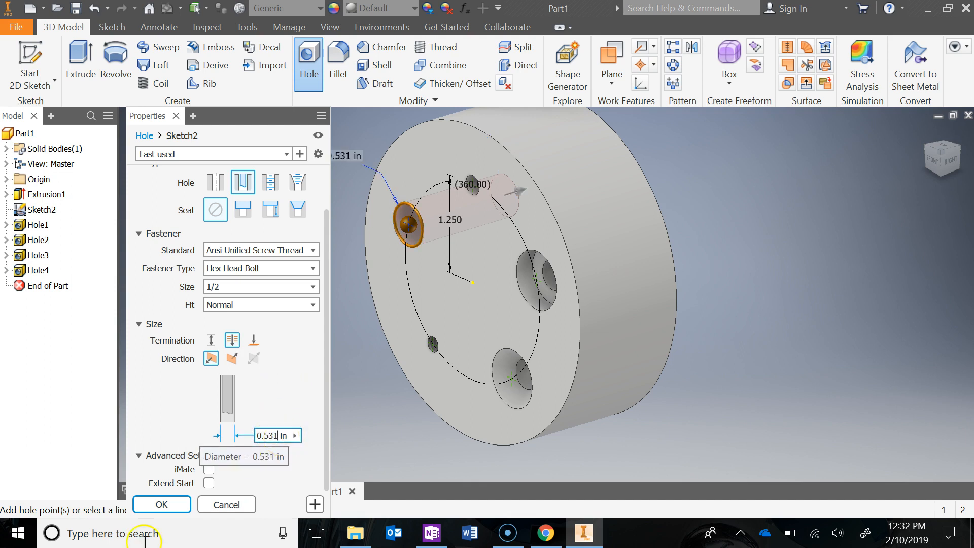
left_click(170, 505)
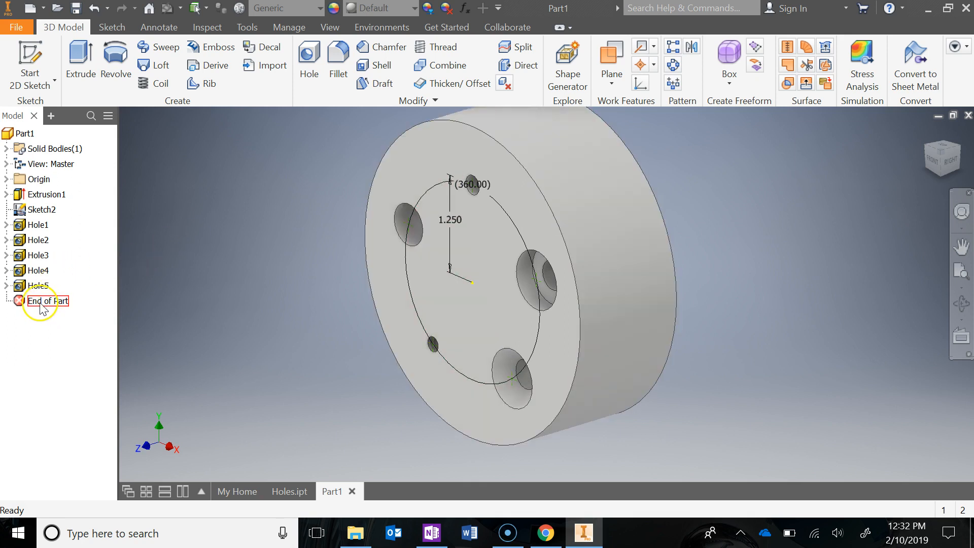
Hide the shared hole sketch and start a new sketch on the plate's front face.
right_click(37, 212)
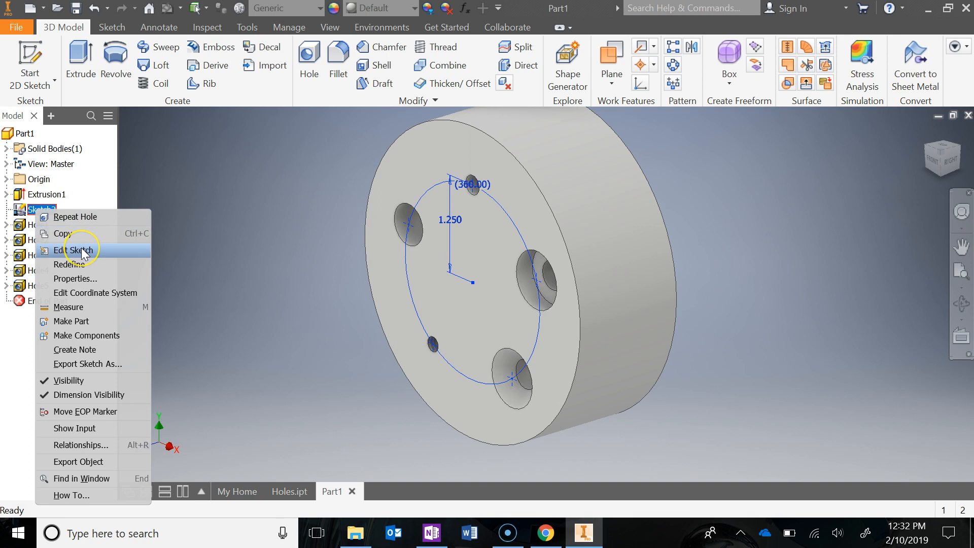
left_click(81, 380)
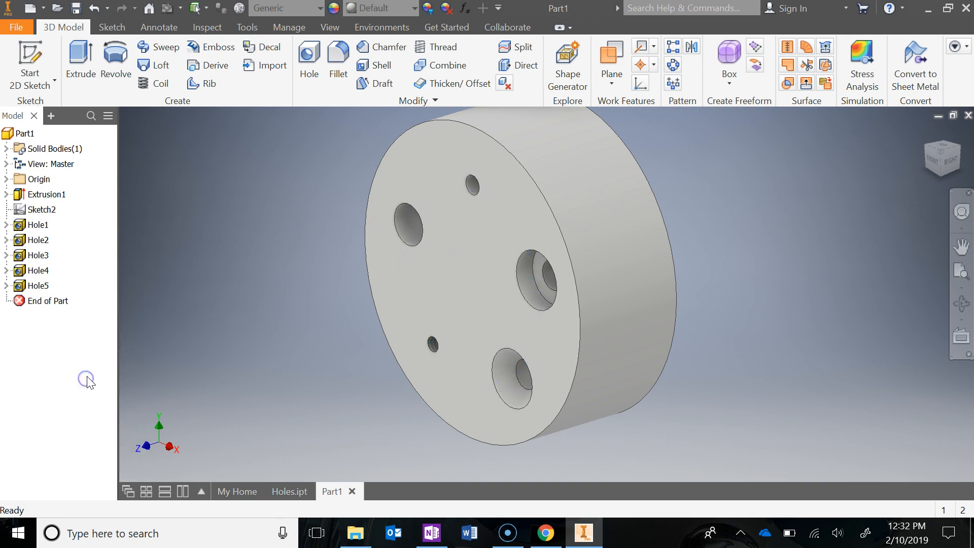
left_click(36, 51)
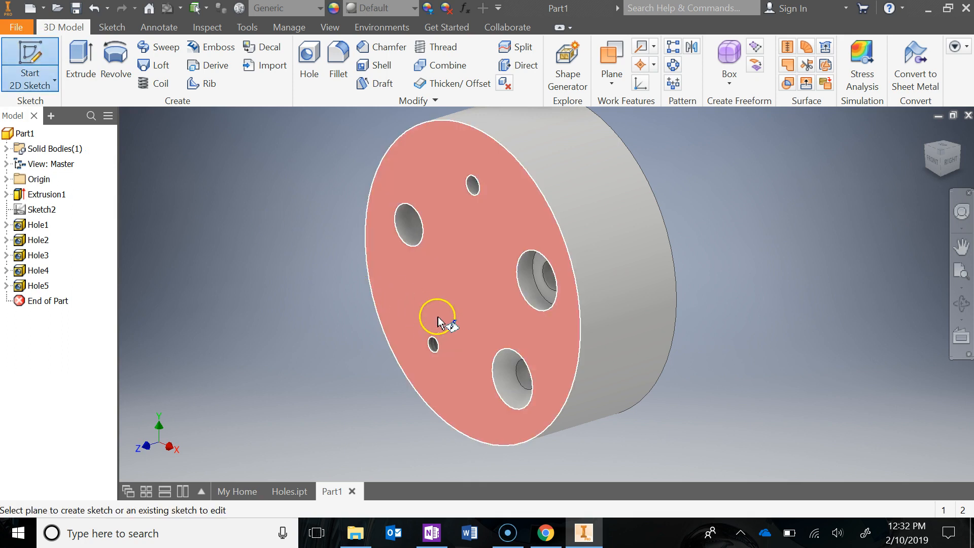
left_click(462, 249)
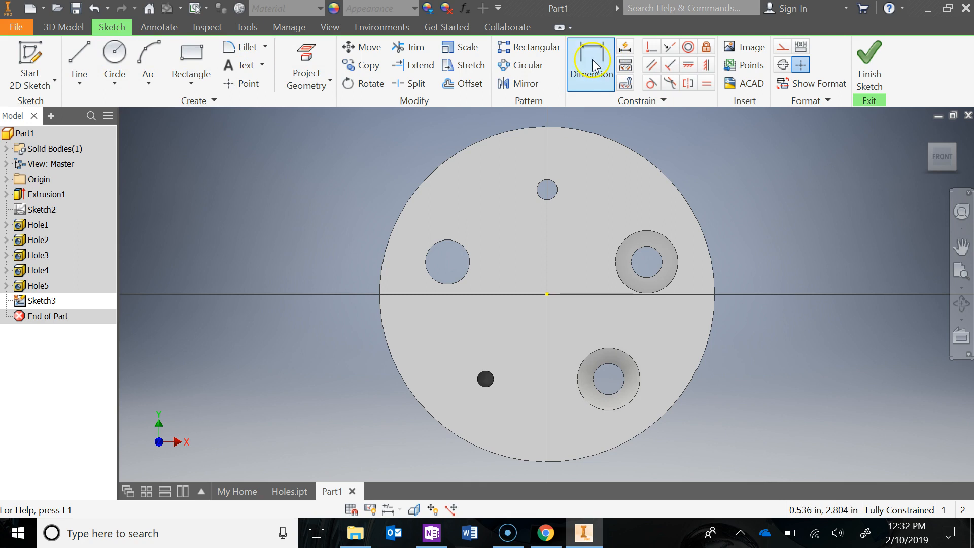
Draw a 2.5 in diameter circle centred on the sketch origin.
left_click(115, 59)
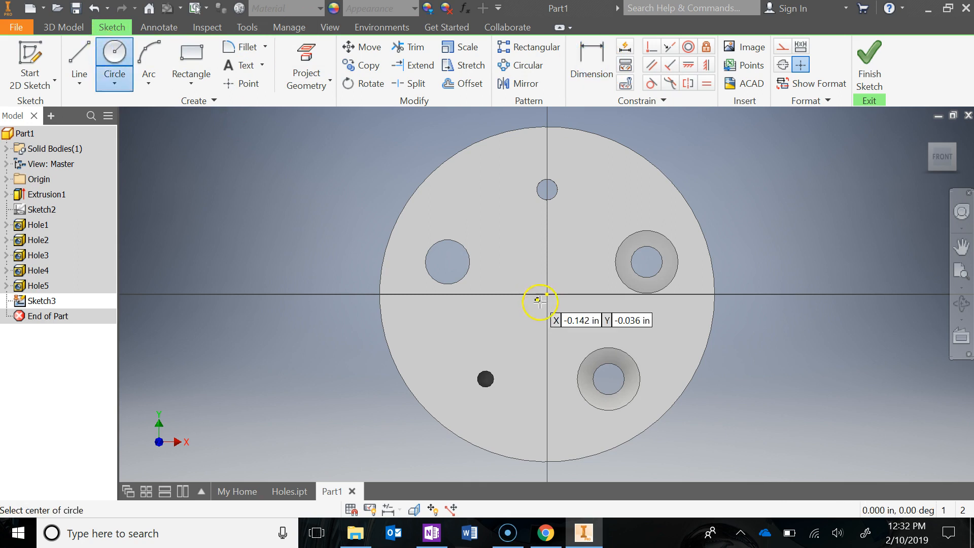
left_click(547, 294)
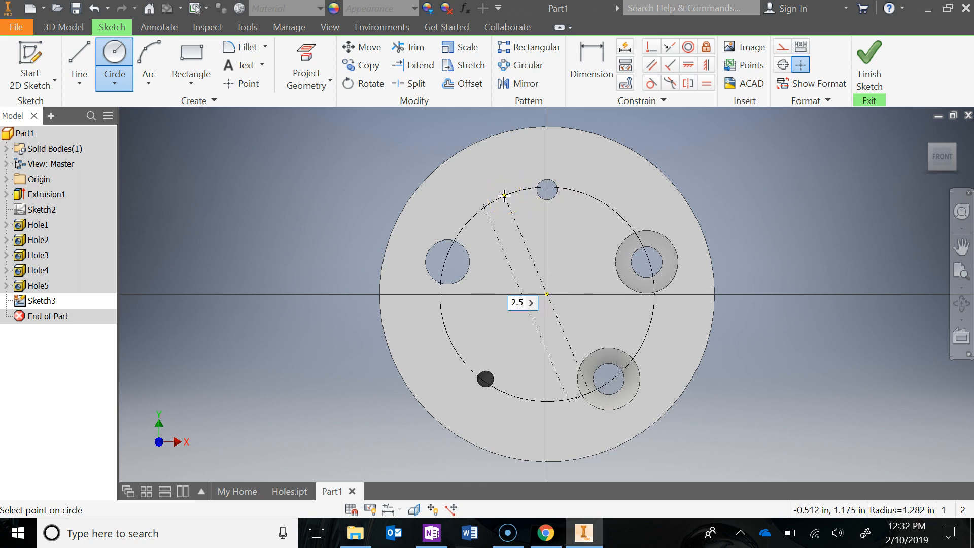
key("Return")
key("Escape")
Convert the 2.5 in circle to construction geometry and finish the sketch.
left_click(518, 194)
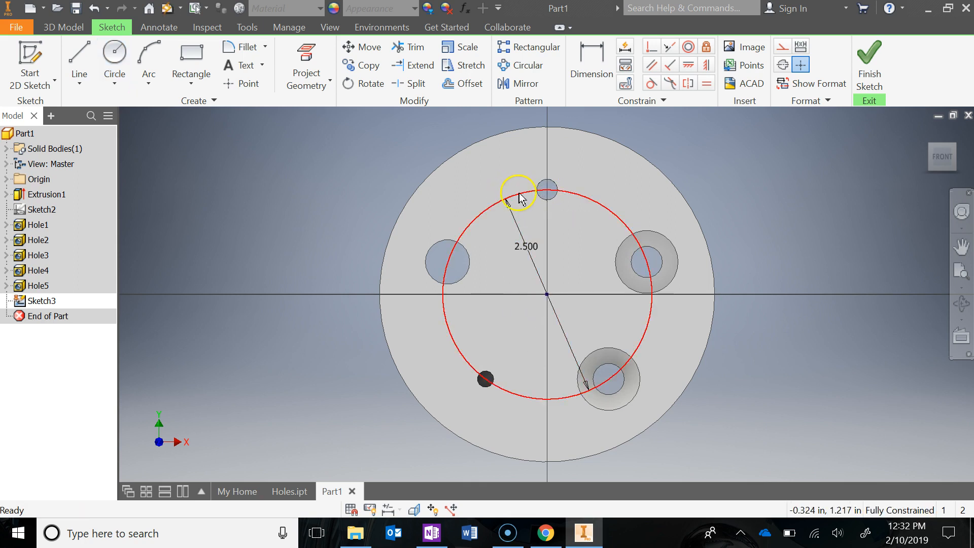
left_click(784, 48)
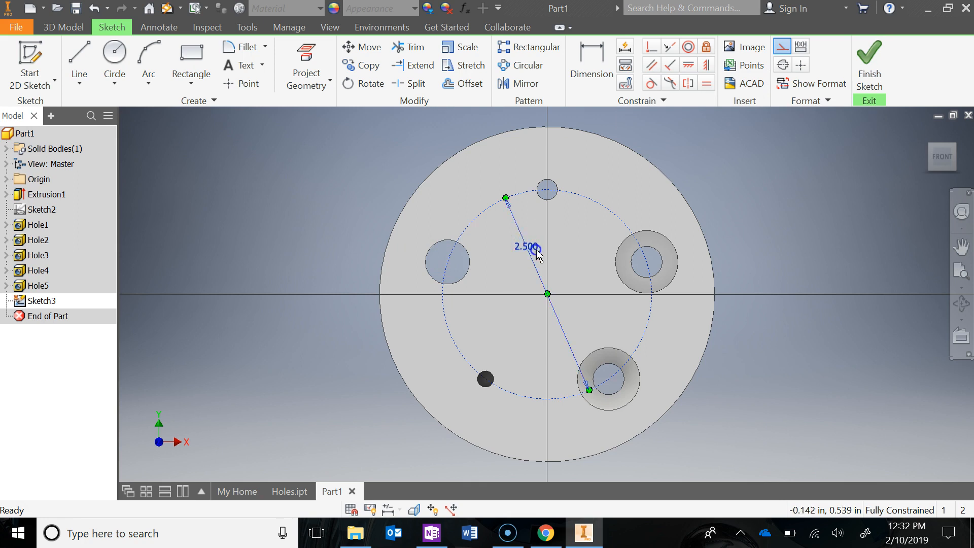
left_click(864, 100)
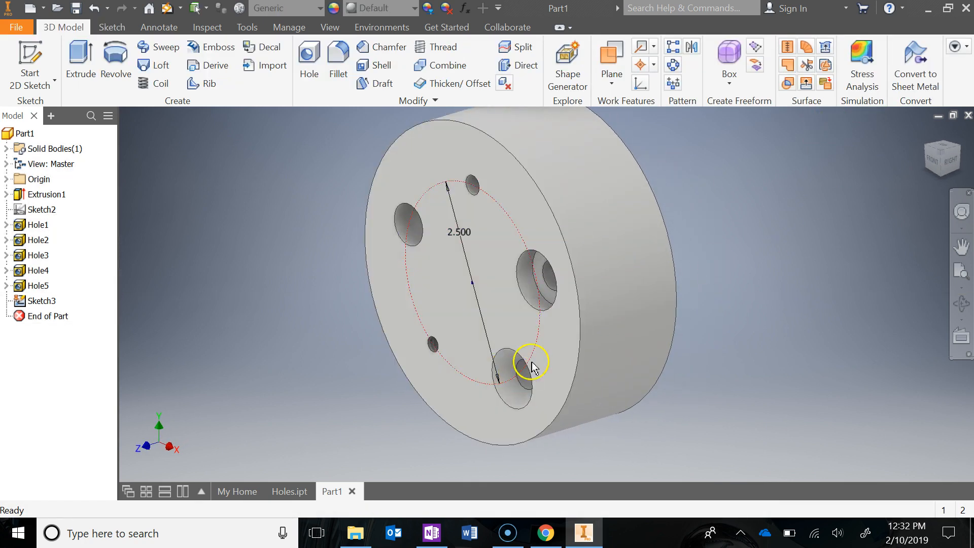
Assign the Steel material to the circular plate.
middle_click_drag(705, 244, 663, 263)
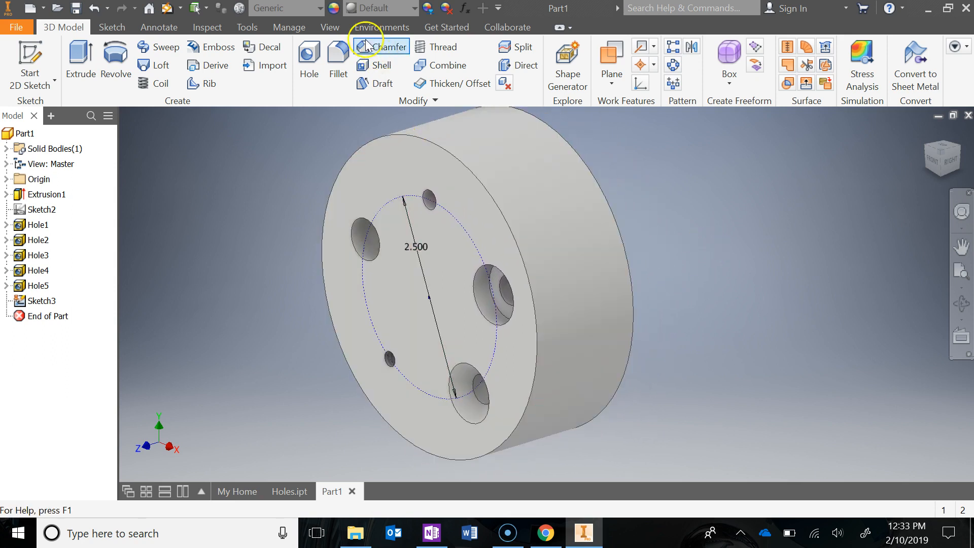
left_click(314, 8)
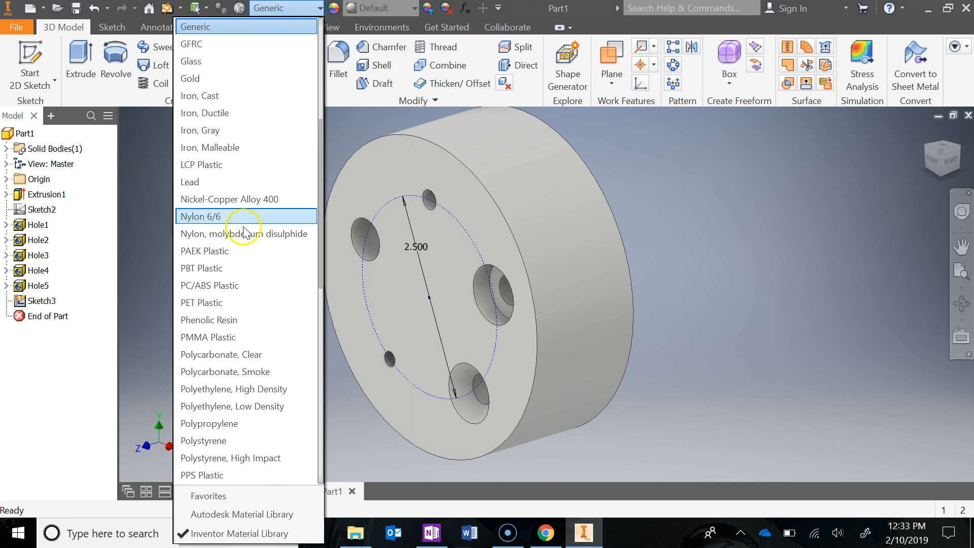
scroll(254, 294, "down", 4)
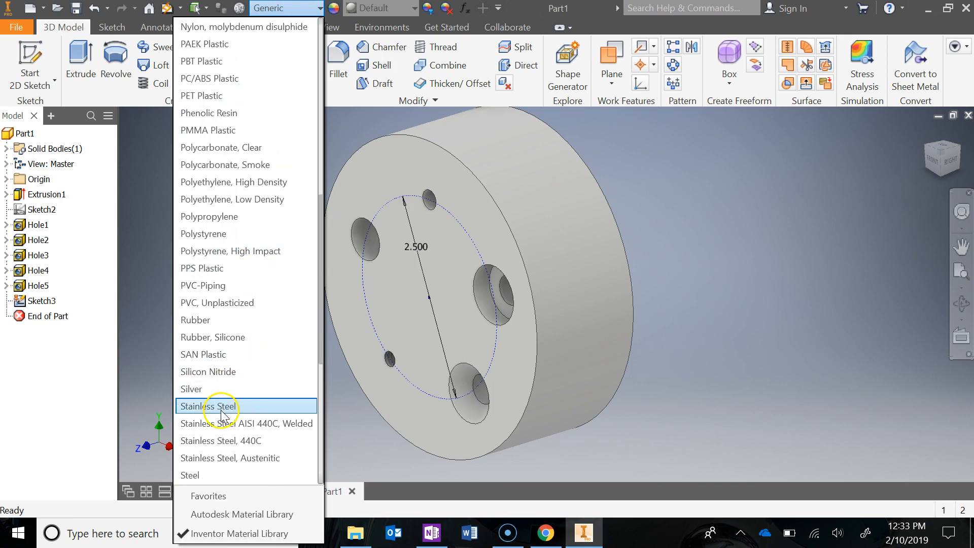
left_click(209, 475)
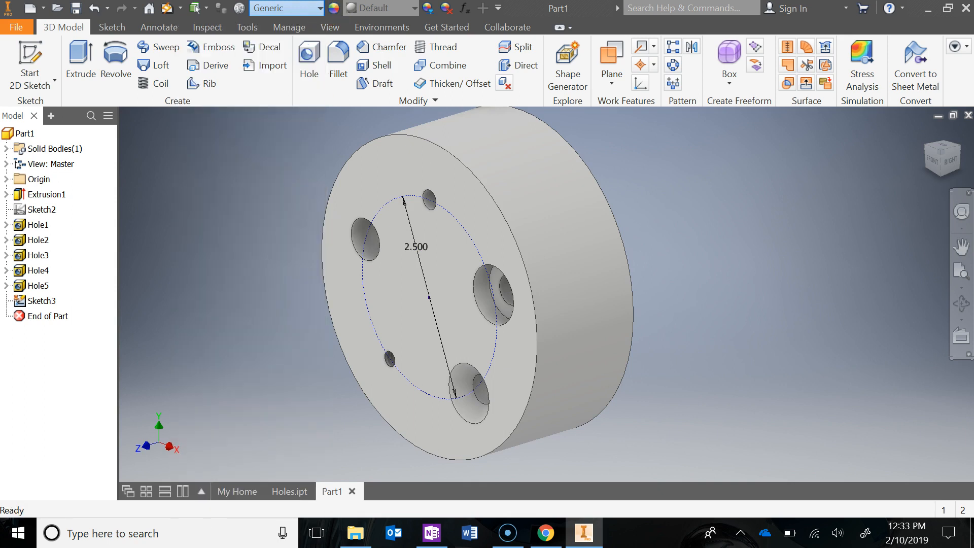
Change the plate's appearance to Steel - Polished.
left_click(402, 8)
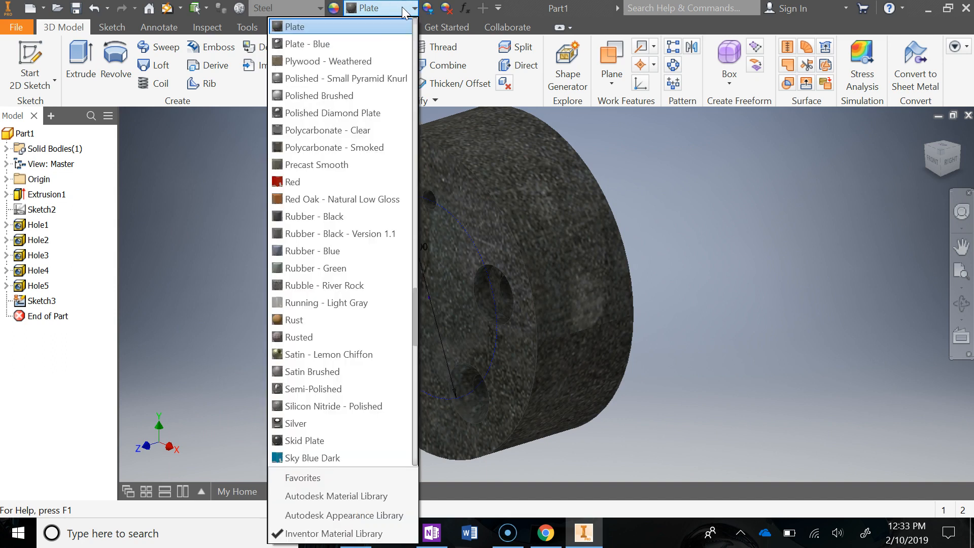
scroll(388, 183, "down", 4)
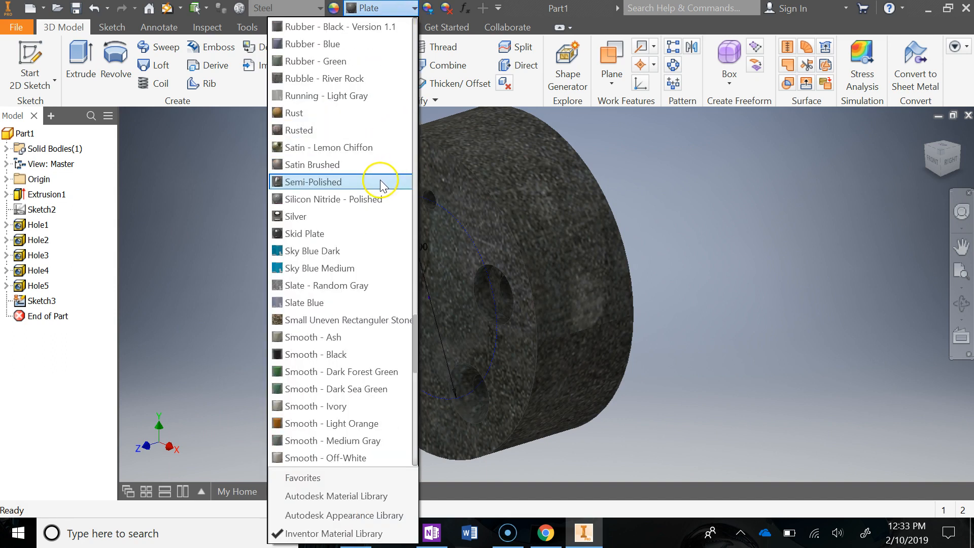
scroll(382, 185, "down", 6)
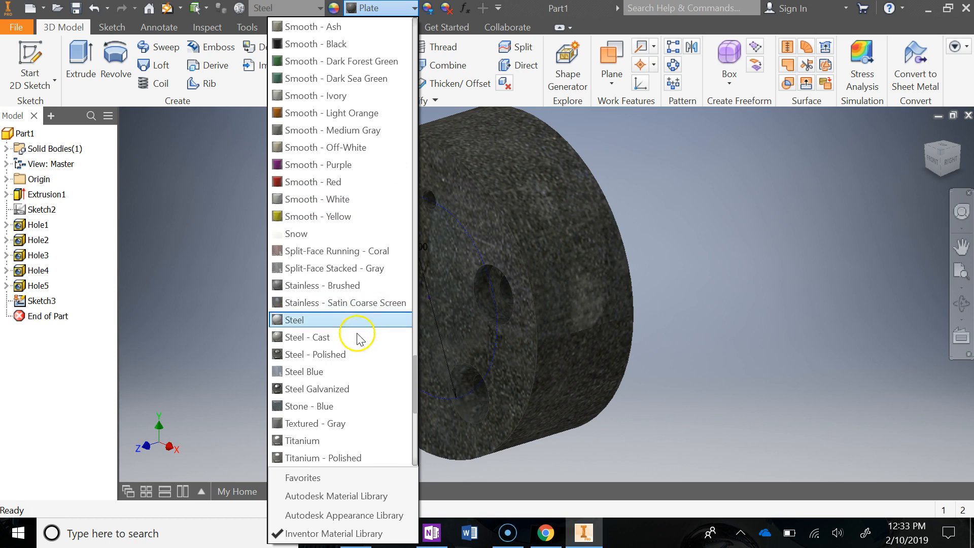
left_click(334, 355)
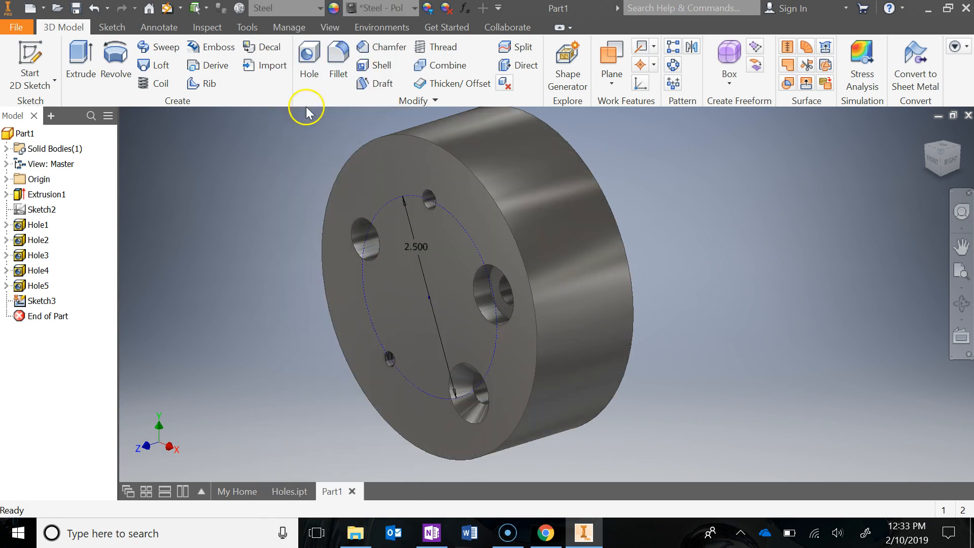
Review the part's physical properties, including mass, area and volume, in iProperties and close the dialog.
left_click(17, 29)
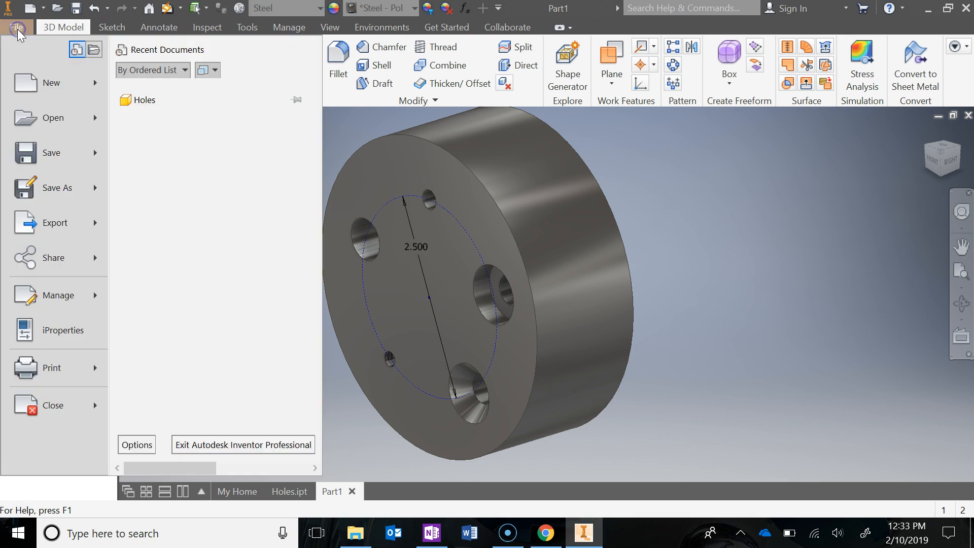
left_click(63, 344)
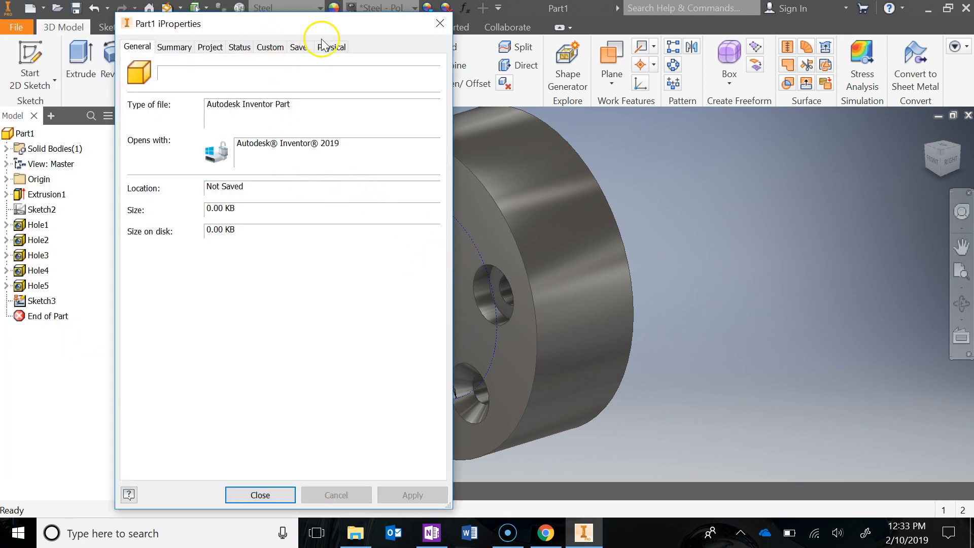
left_click(327, 46)
left_click(406, 82)
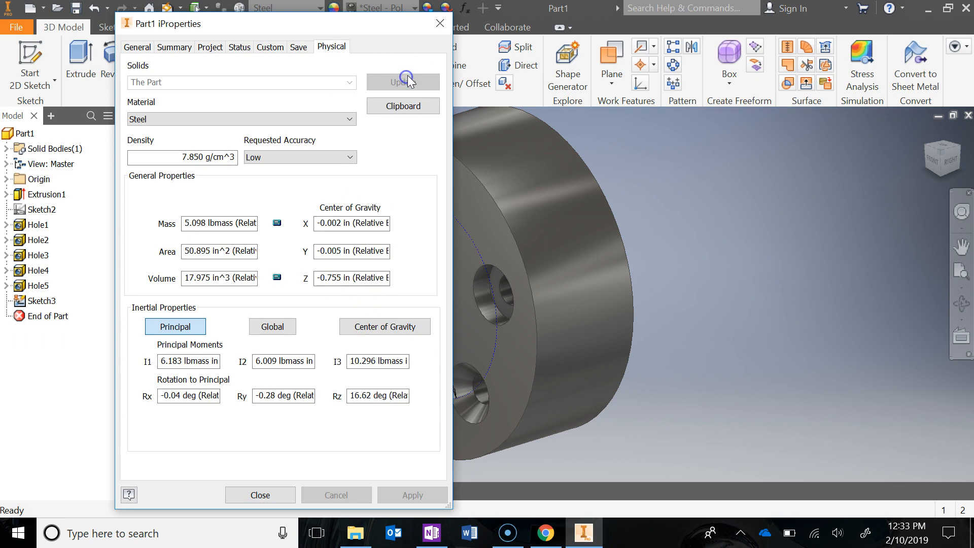
left_click(258, 494)
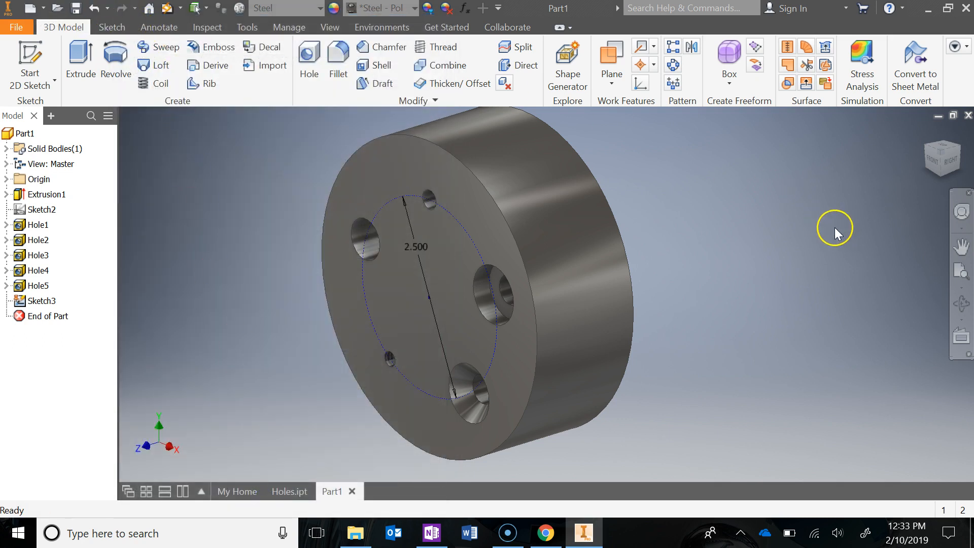
Add a 3D diameter dimension annotation to the plate's rear outer circular edge, placing it just outside the rim.
scroll(724, 193, "down", 3)
middle_click_drag(721, 191, 608, 201)
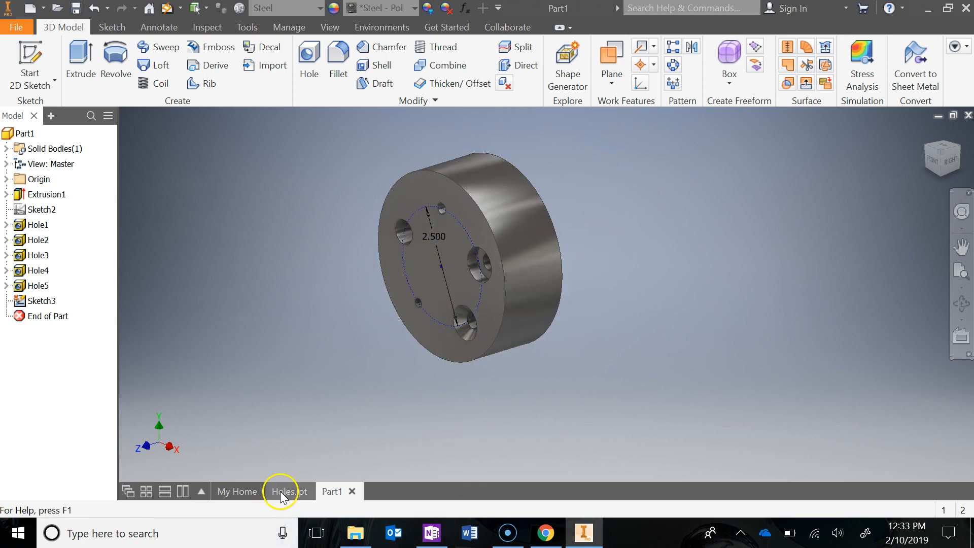
mouse_move(278, 496)
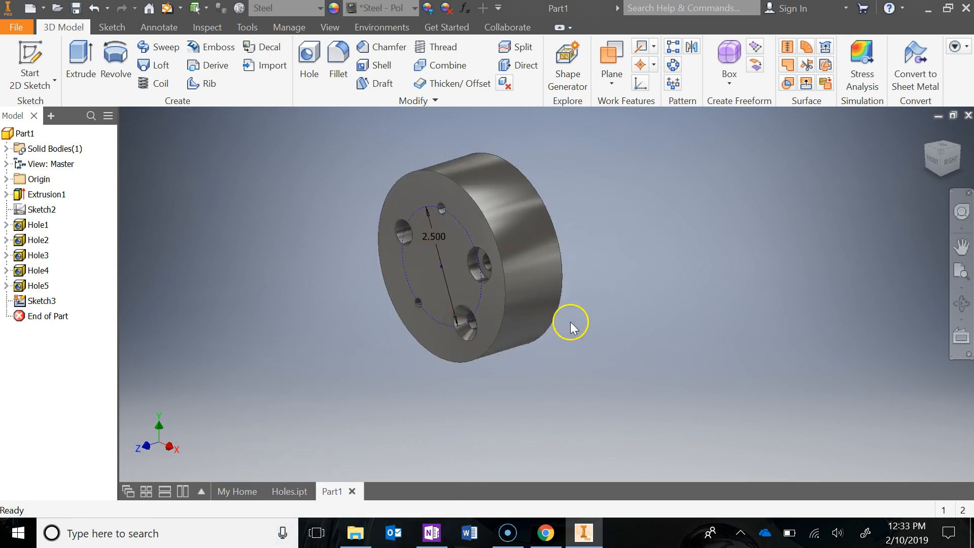
middle_click_drag(688, 225, 662, 265)
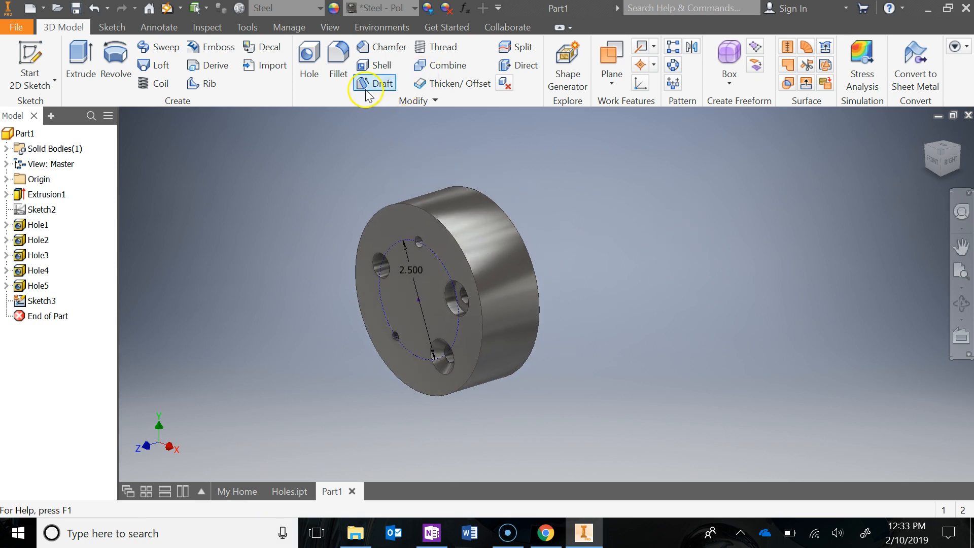
left_click(156, 28)
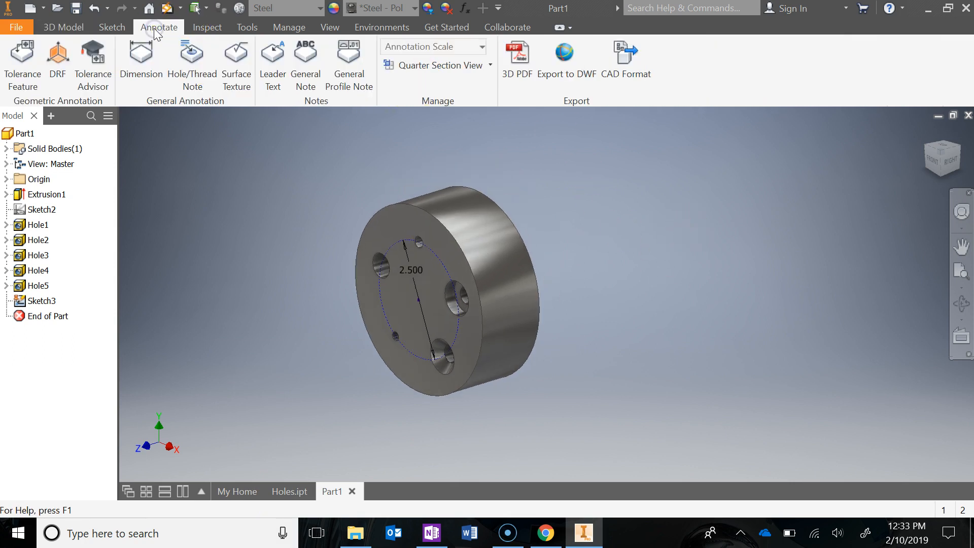
left_click(203, 79)
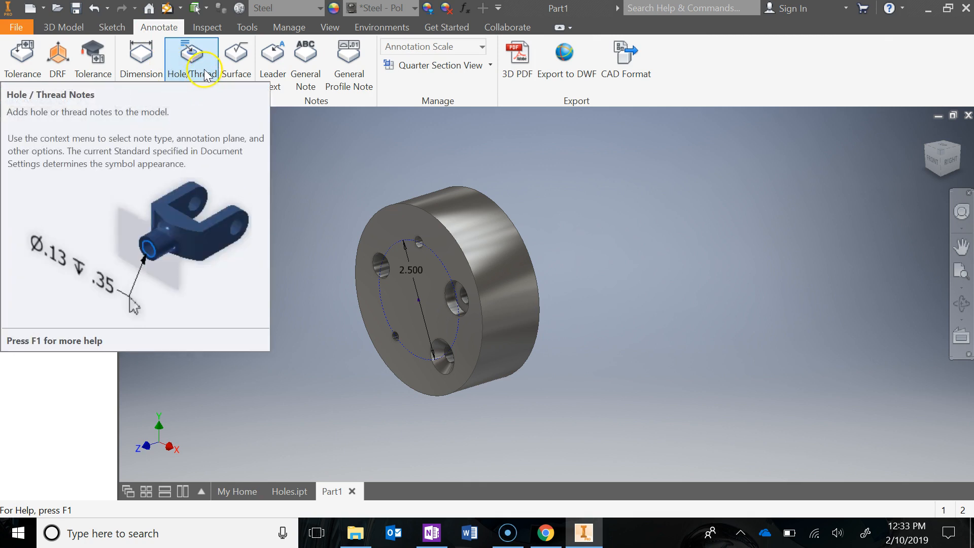
left_click(144, 57)
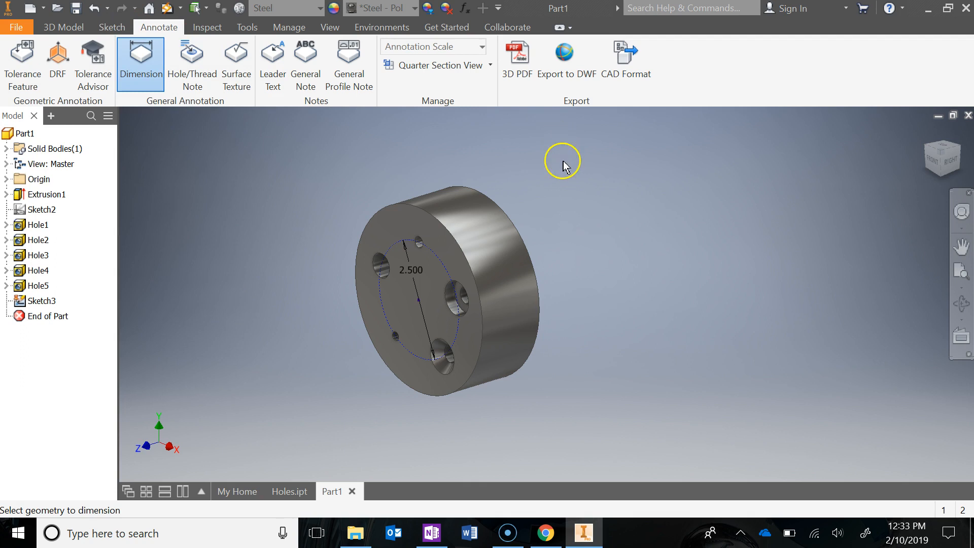
left_click(501, 212)
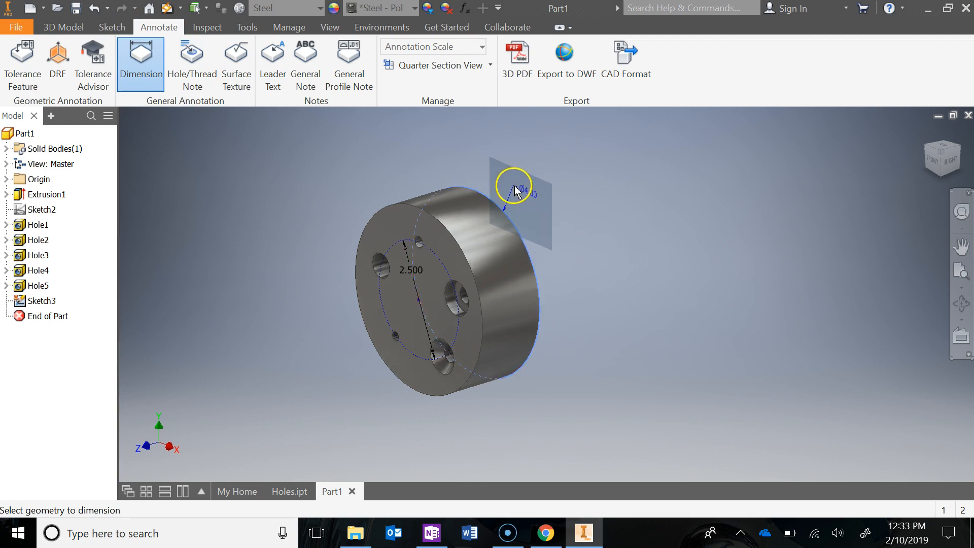
key("space")
key("space")
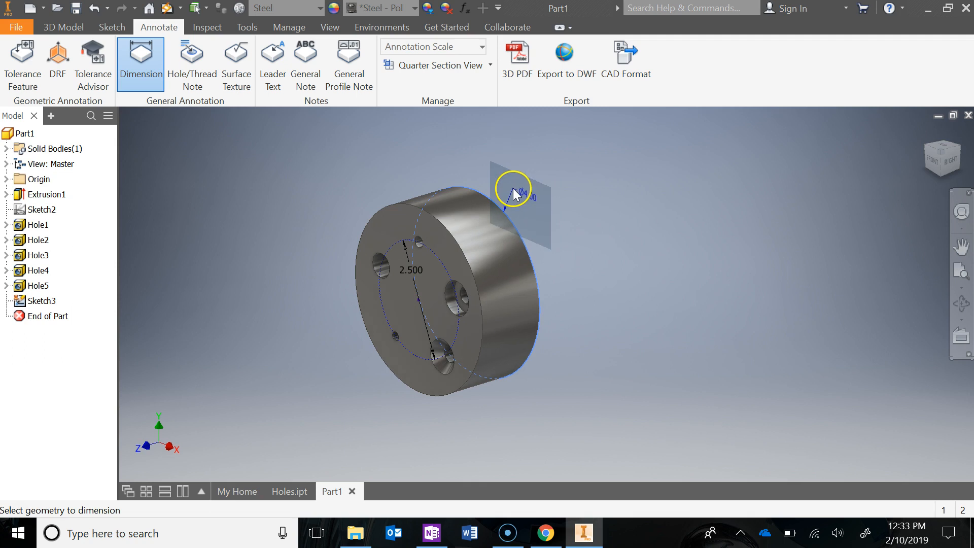
left_click(510, 198)
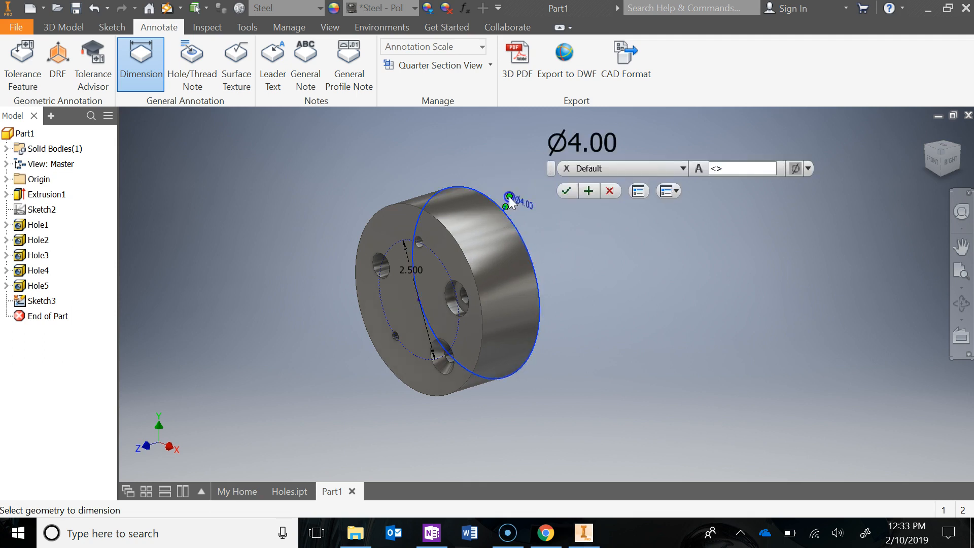
left_click(566, 192)
key("Escape")
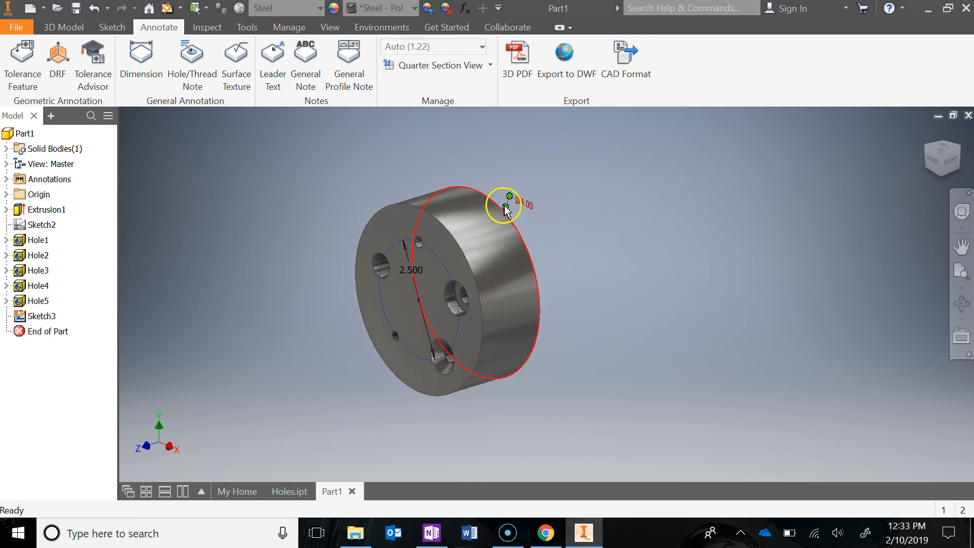
Add a hole note to the small through hole near the front face's upper edge, placing it above the plate.
scroll(466, 177, "down", 4)
middle_click_drag(464, 176, 463, 79)
scroll(468, 164, "up", 3)
middle_click_drag(469, 166, 457, 180)
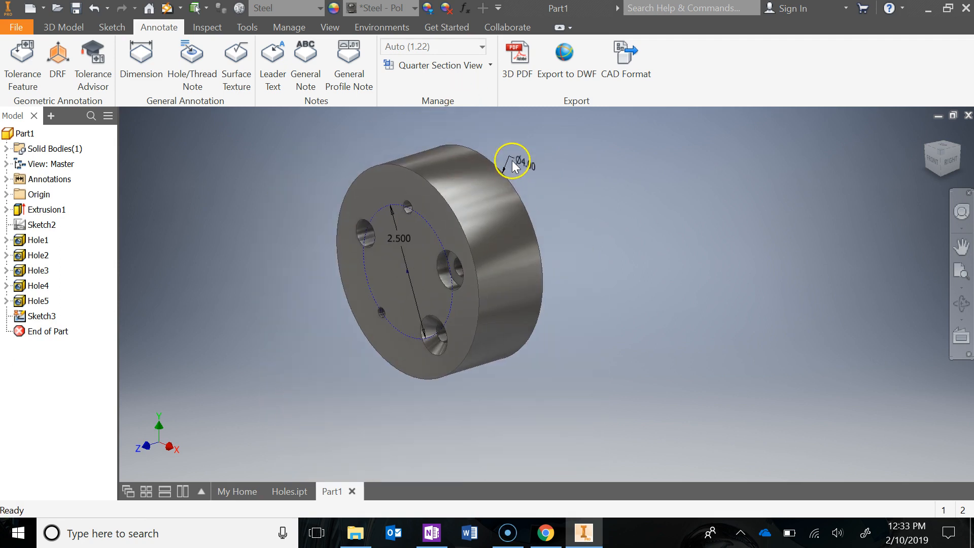
middle_click_drag(382, 169, 379, 188)
left_click(433, 70)
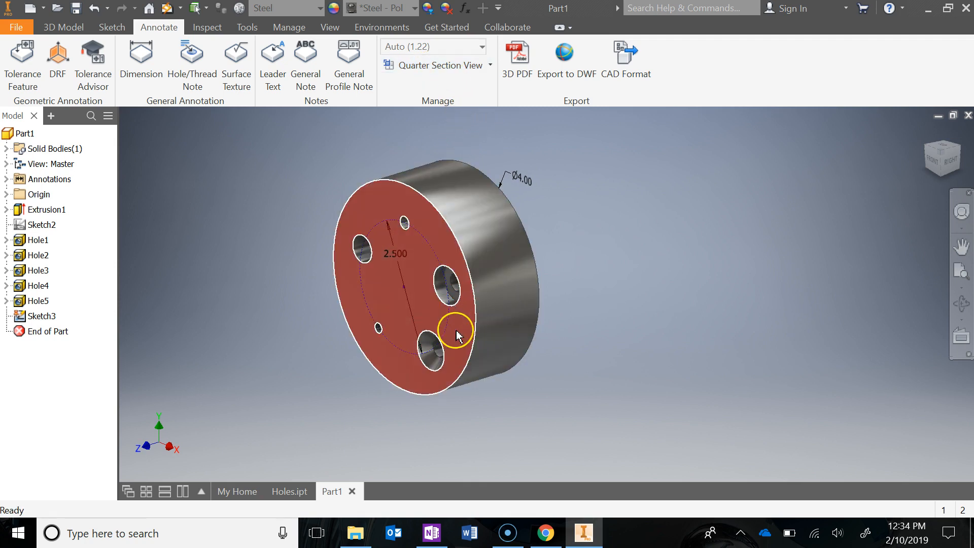
left_click(202, 61)
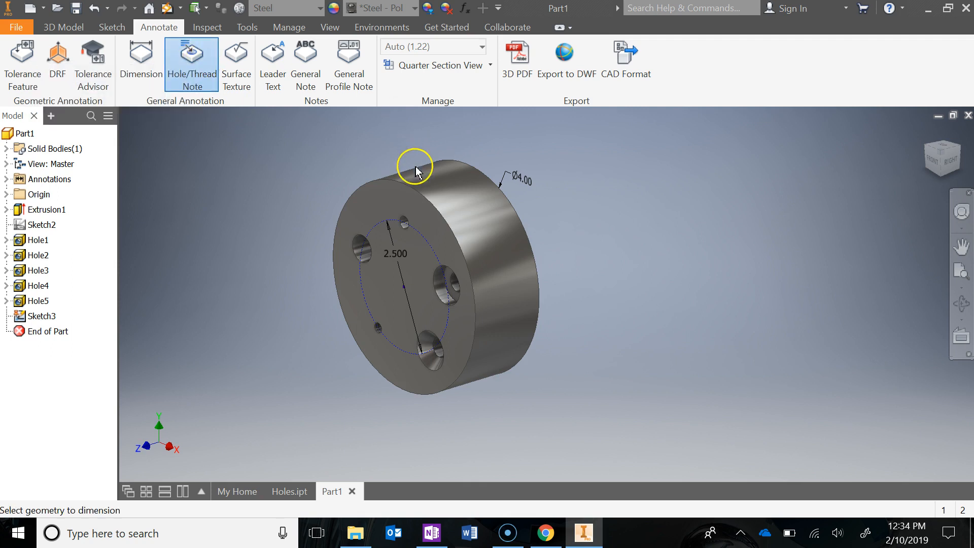
left_click(404, 221)
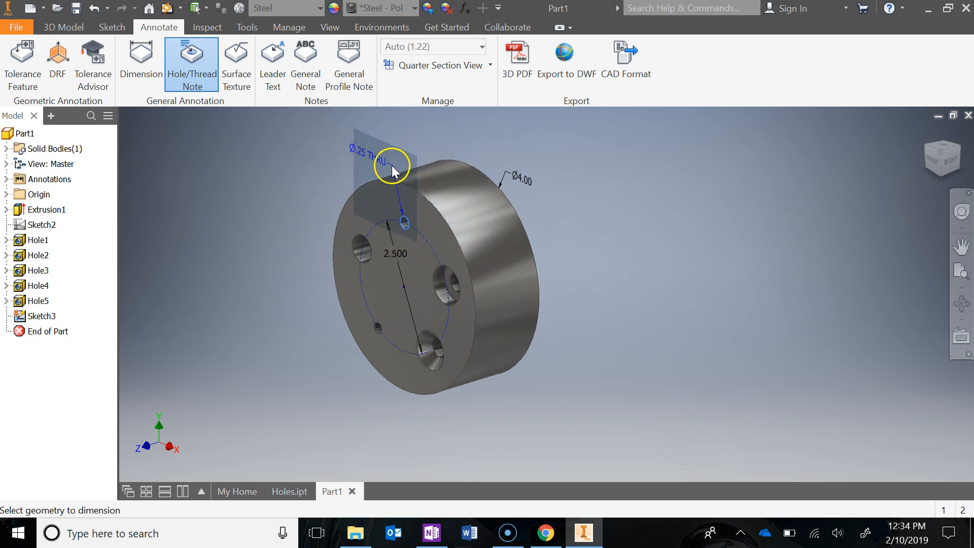
left_click(391, 166)
left_click(570, 216)
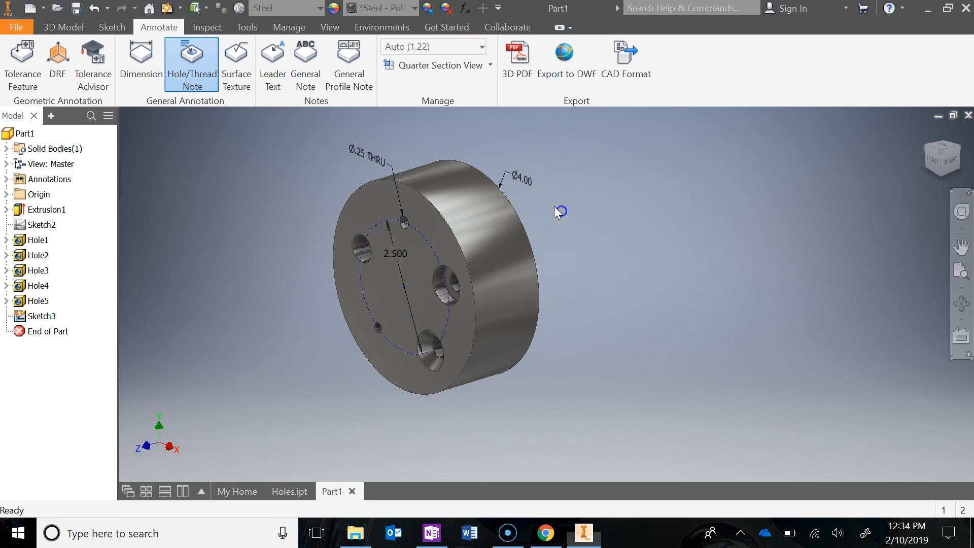
Add a hole note to the counterbored hole, placing it below the plate.
left_click(445, 271)
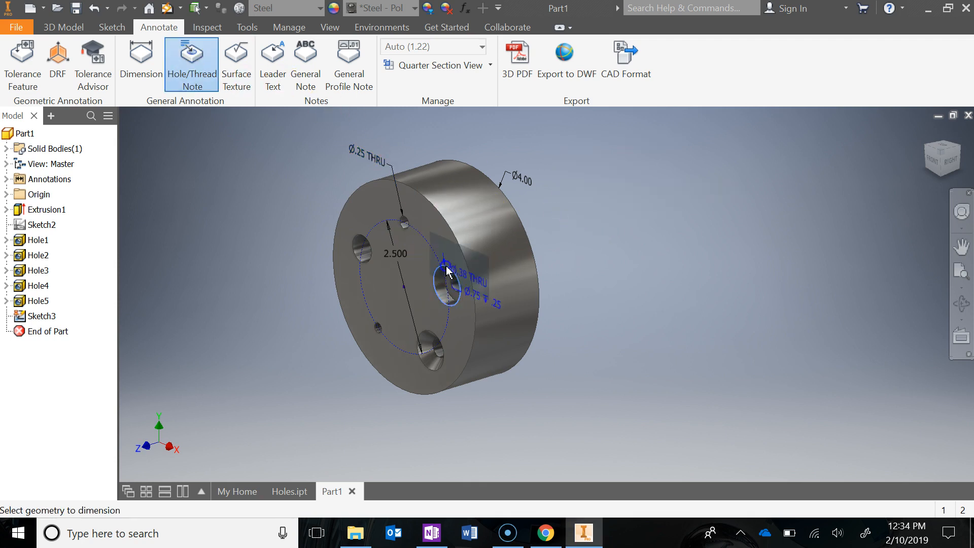
left_click(480, 382)
left_click(577, 251)
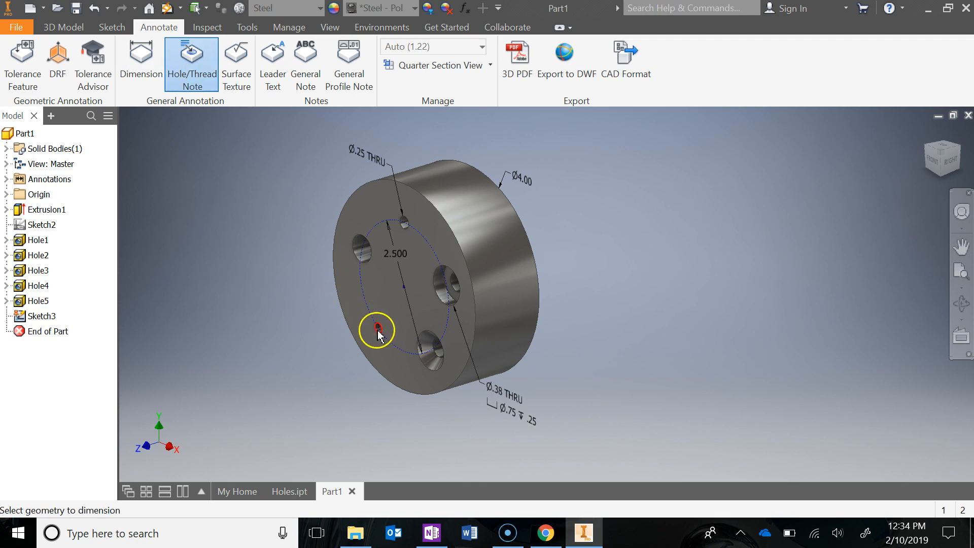
Add a hole note to the countersunk hole, placing it directly beneath the plate.
left_click(429, 375)
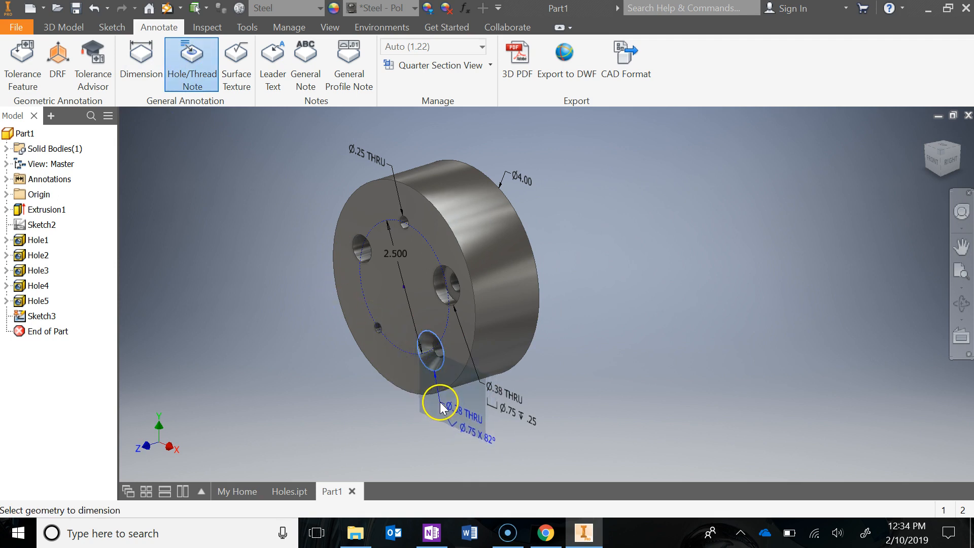
left_click(437, 402)
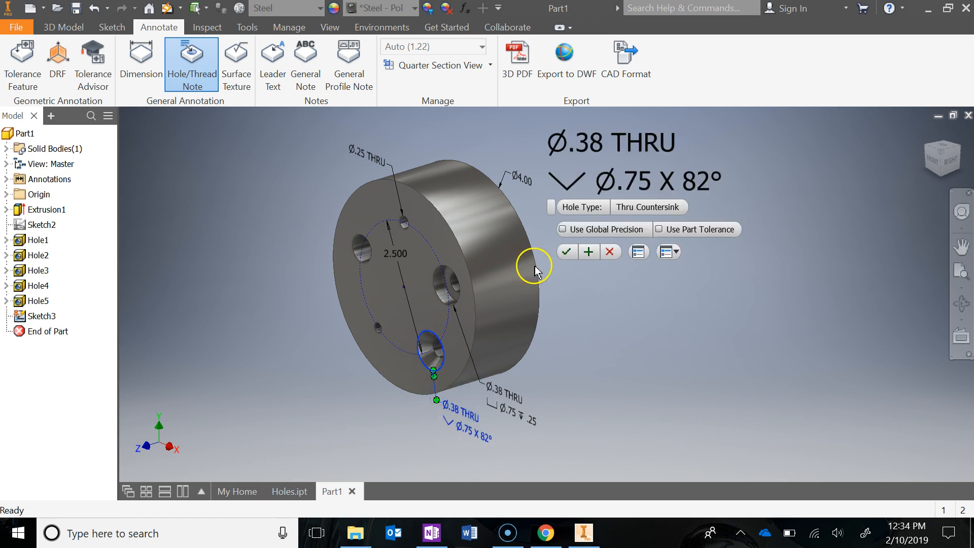
left_click(567, 251)
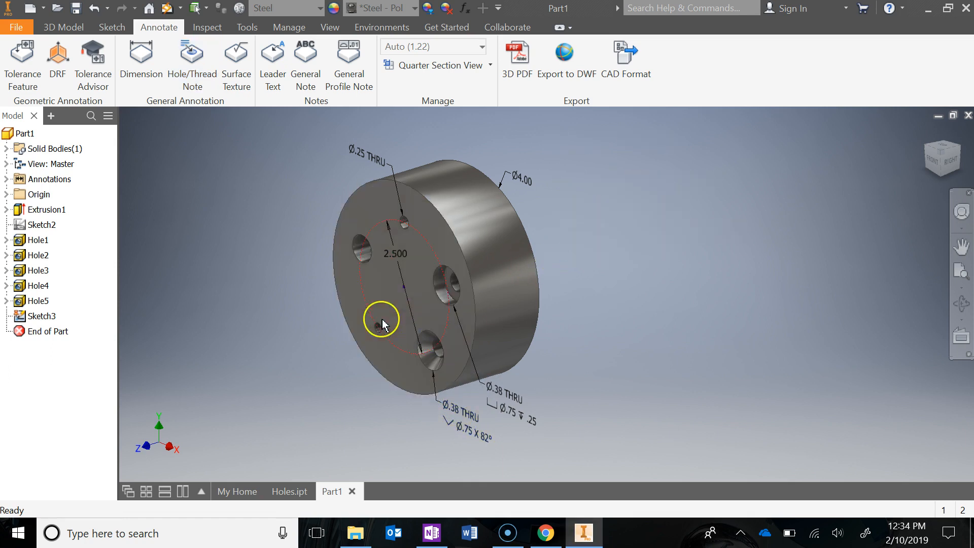
Add a hole note to the 1/4-20 UNC tapped hole, placing it outside the plate's lower-left rim.
left_click(204, 52)
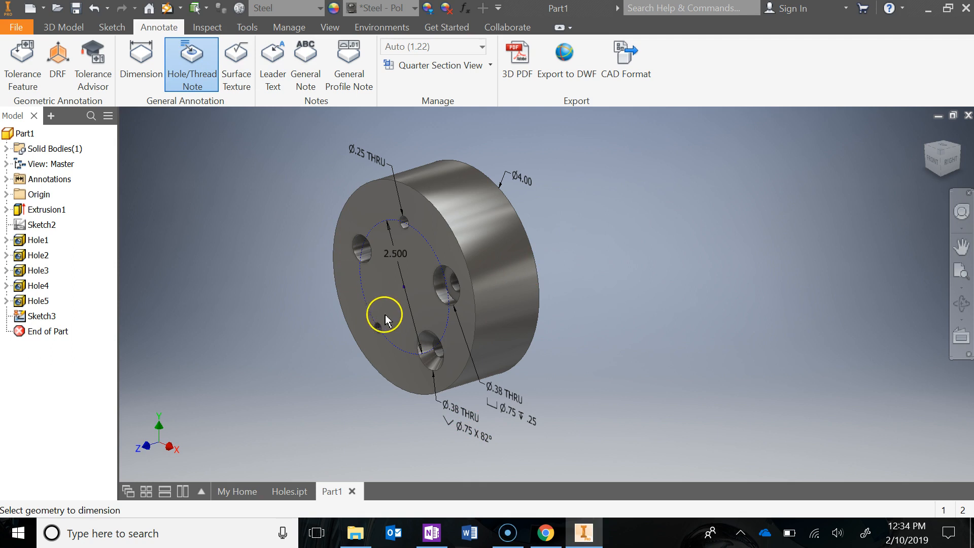
left_click(379, 329)
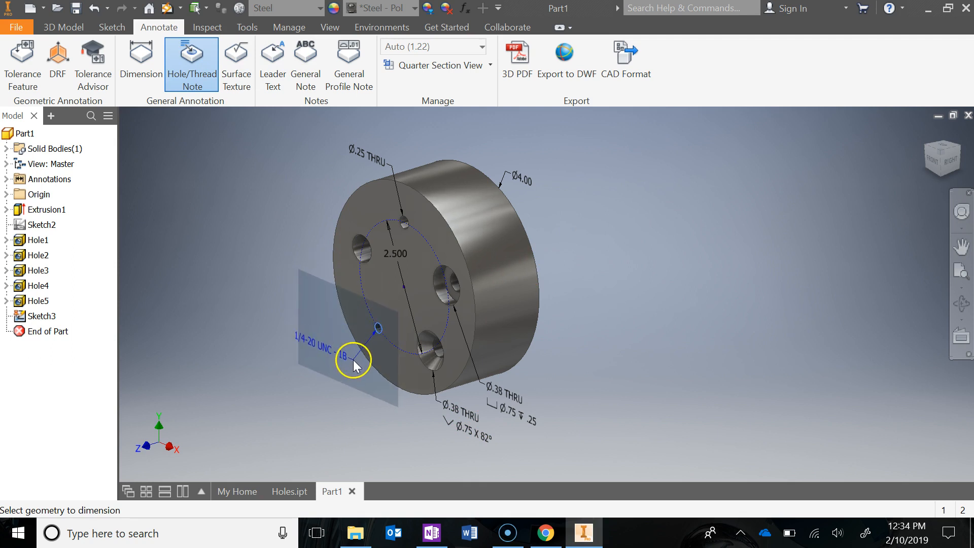
left_click(355, 359)
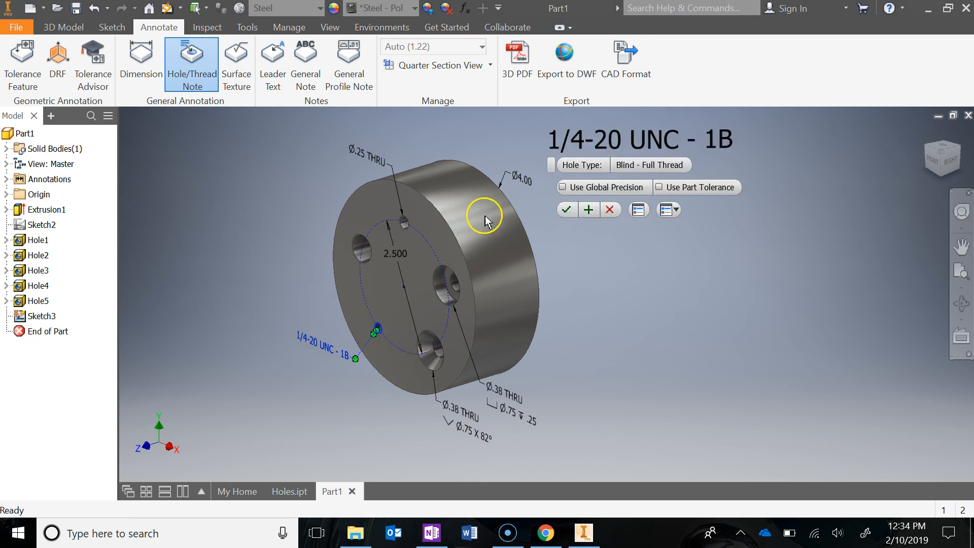
left_click(568, 208)
Add a hole note to the larger plain through hole on the front face, placing it outside the plate's left rim.
left_click(192, 60)
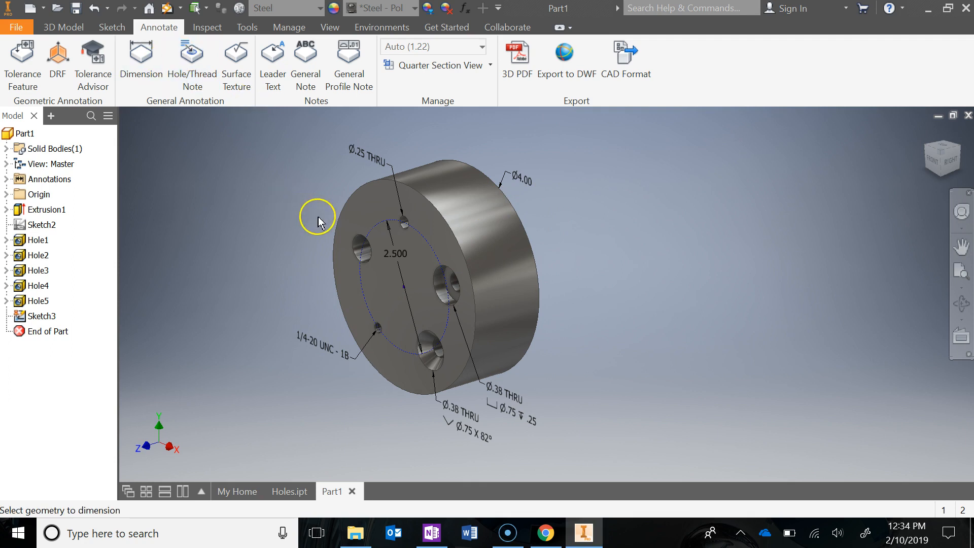
left_click(356, 244)
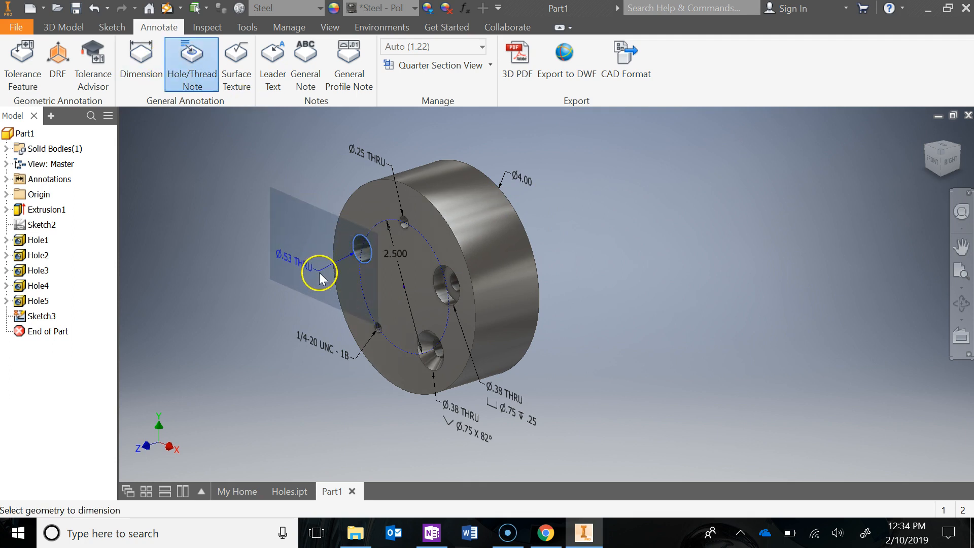
left_click(328, 275)
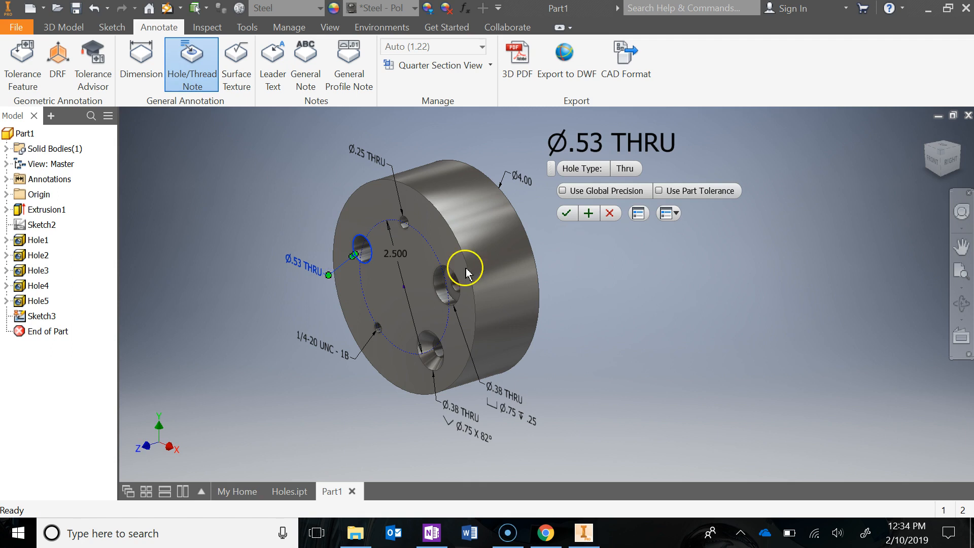
left_click(566, 213)
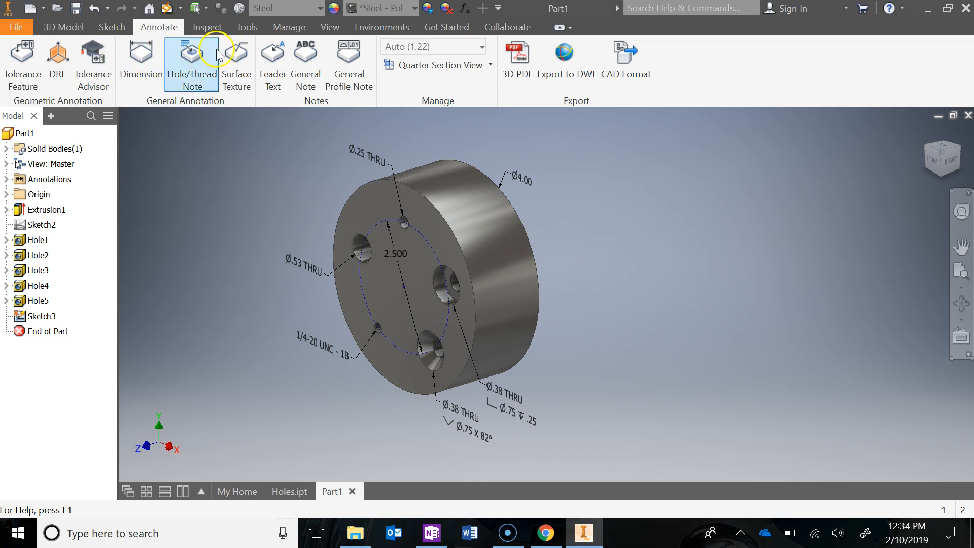
Add a leader note reading "CREATED BY:" with the creator's name to the plate's upper rim, and move it slightly up, clear of the plate.
left_click(280, 64)
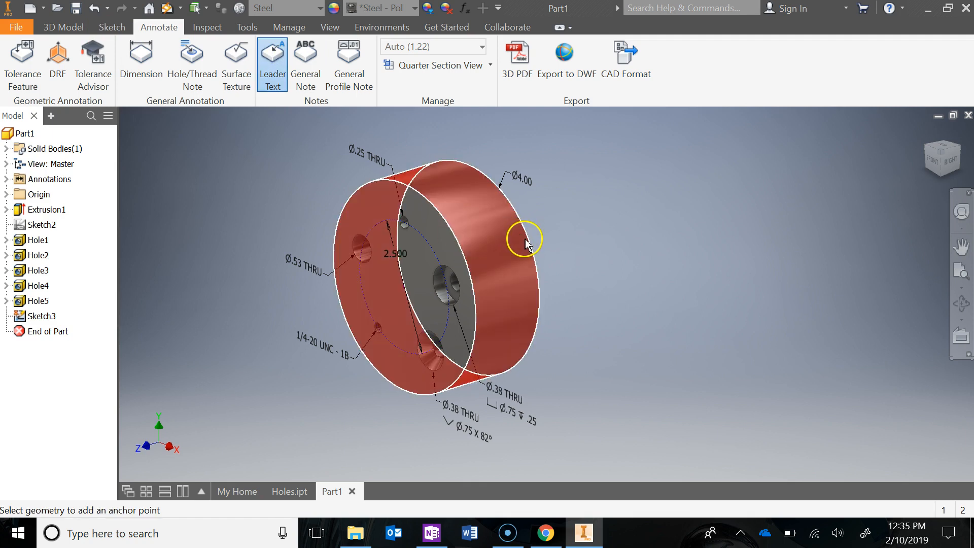
left_click(445, 163)
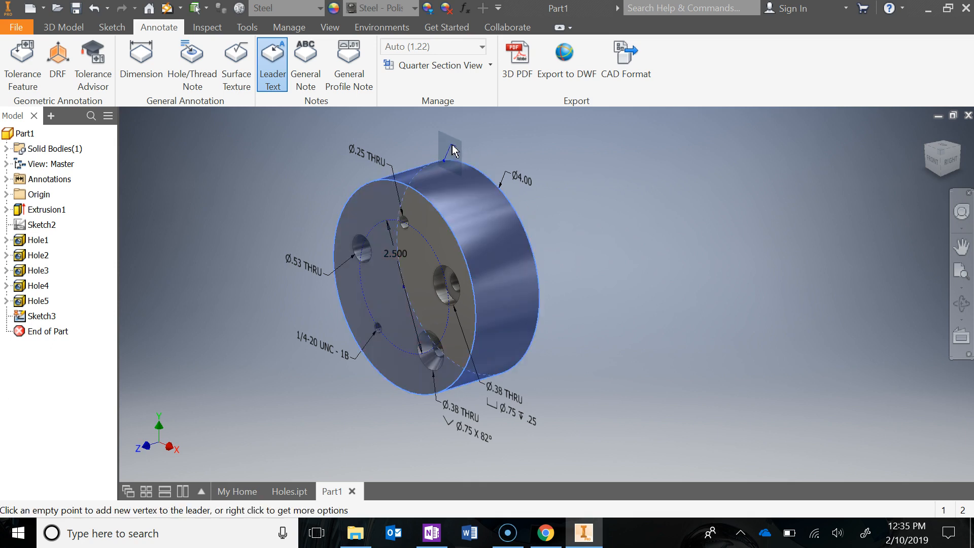
double_click(453, 147)
type("CRE")
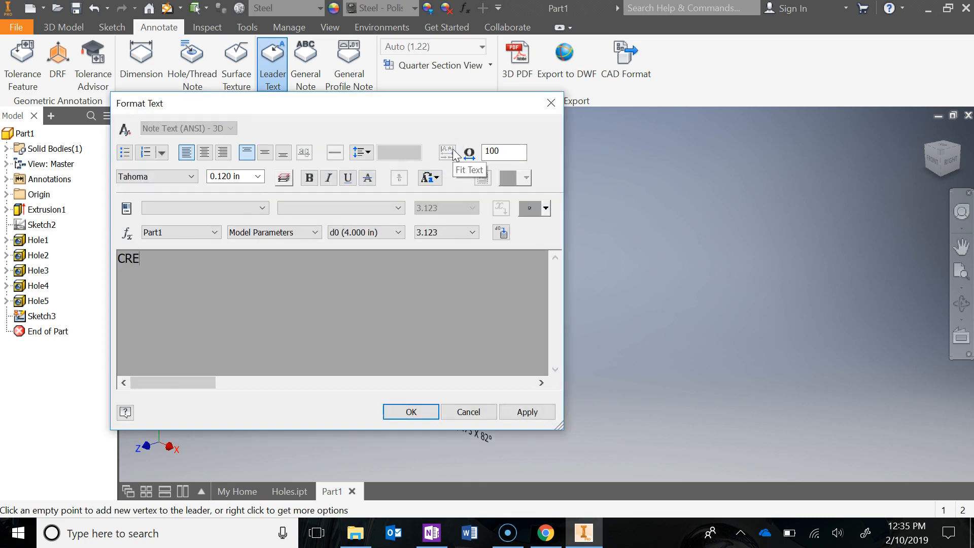
type("ATED BY:")
key("Return")
type("dAL")
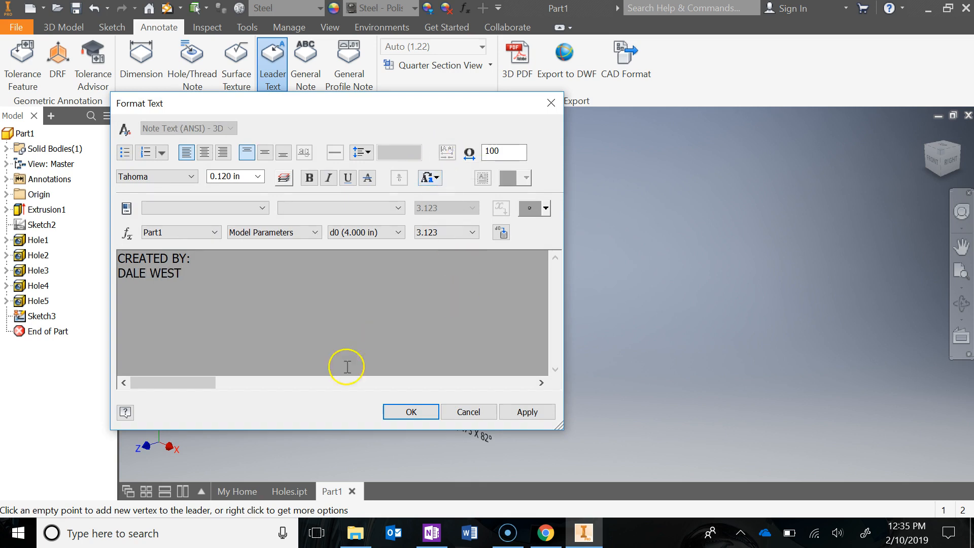
left_click(408, 411)
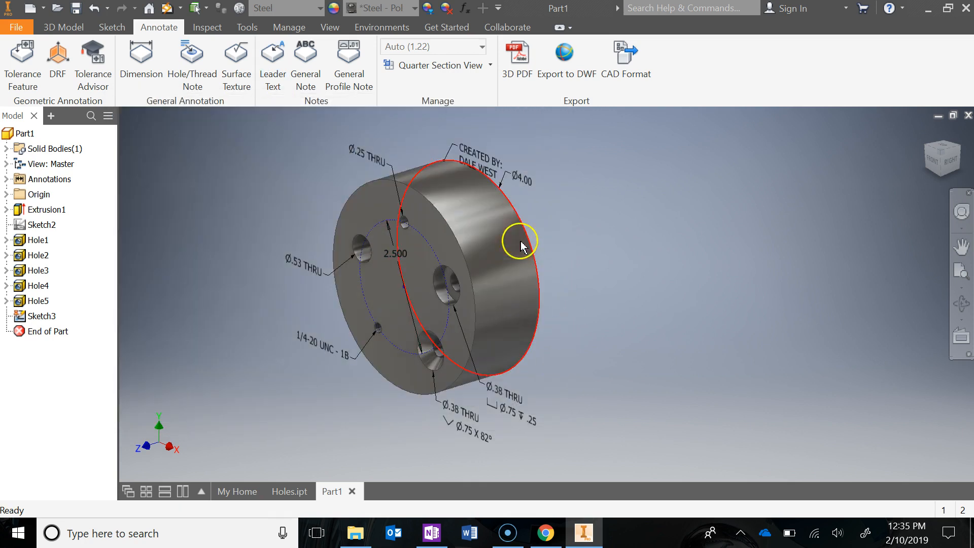
left_click_drag(458, 148, 455, 135)
left_click(585, 251)
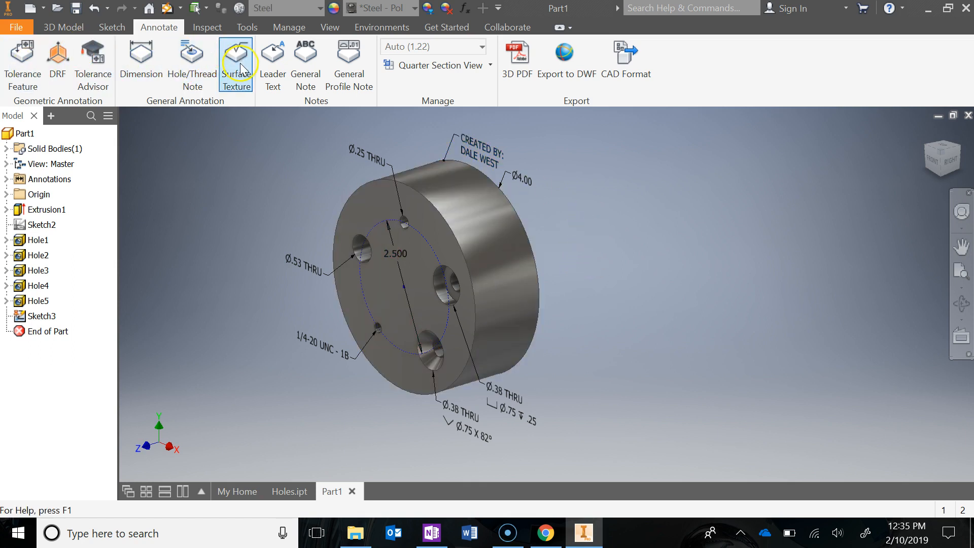
Add a leader note reading "MATERIAL: STEEL" to the plate's upper rim, placing it above the small through hole's note.
left_click(271, 61)
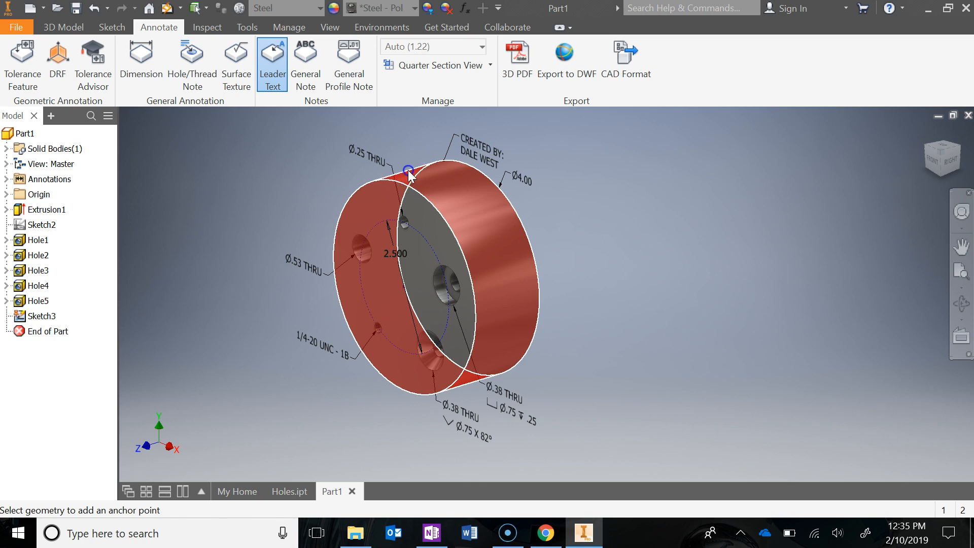
left_click(409, 172)
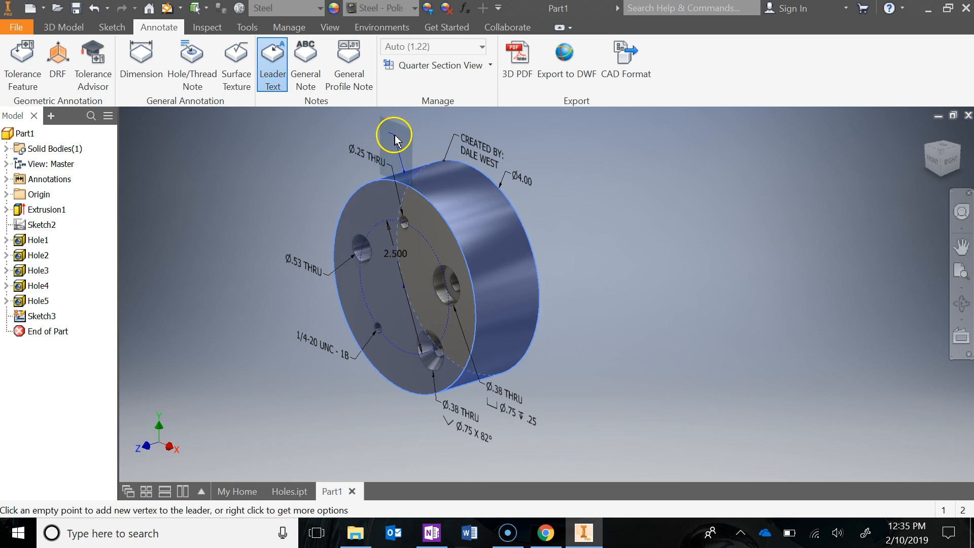
double_click(400, 152)
type("MA")
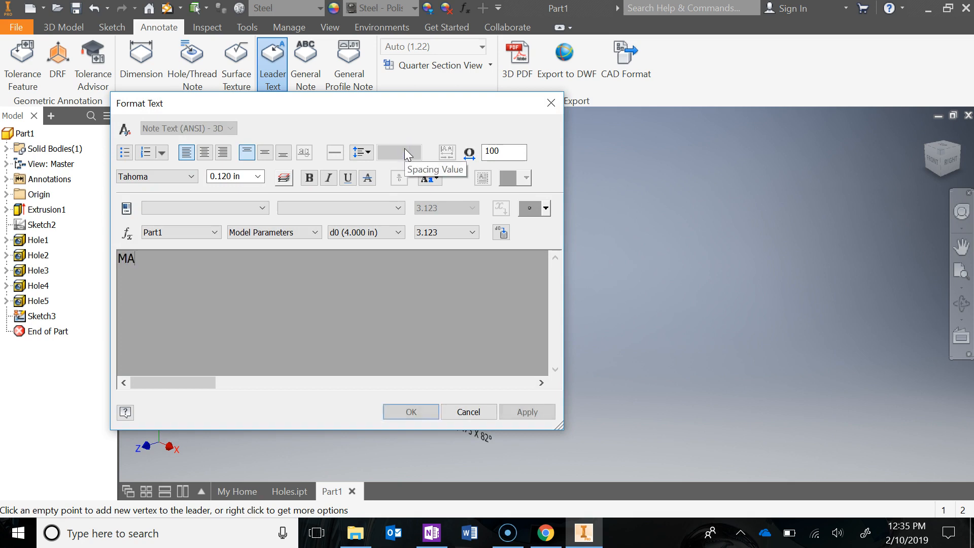
type("TERIAL: STEEL")
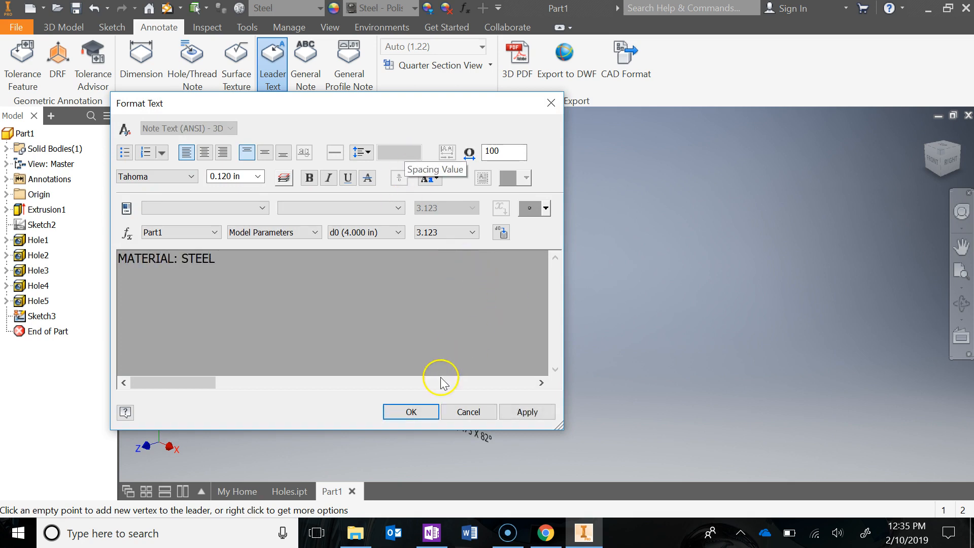
left_click(413, 410)
Compare the annotated plate with the reference model in Holes.ipt and return to Part1.
middle_click_drag(591, 252, 455, 260)
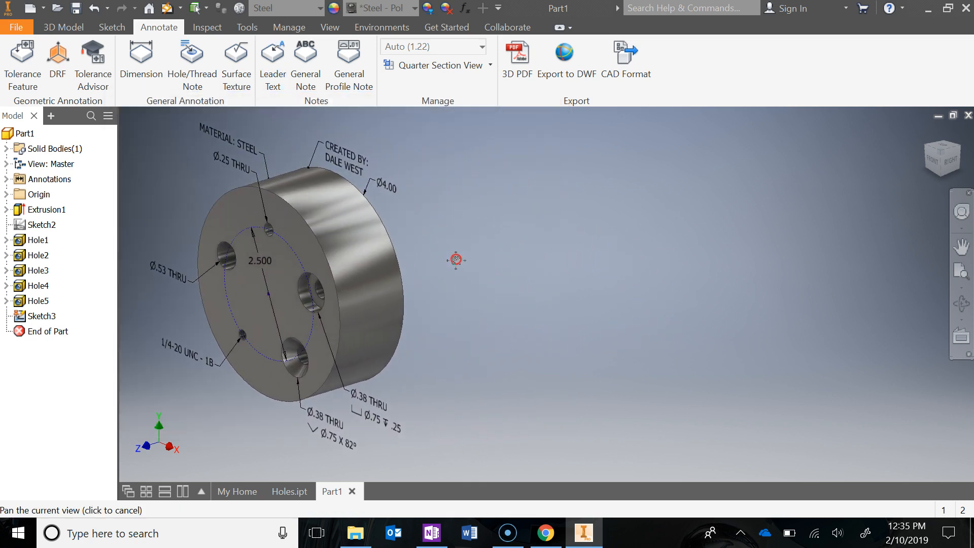
left_click(285, 493)
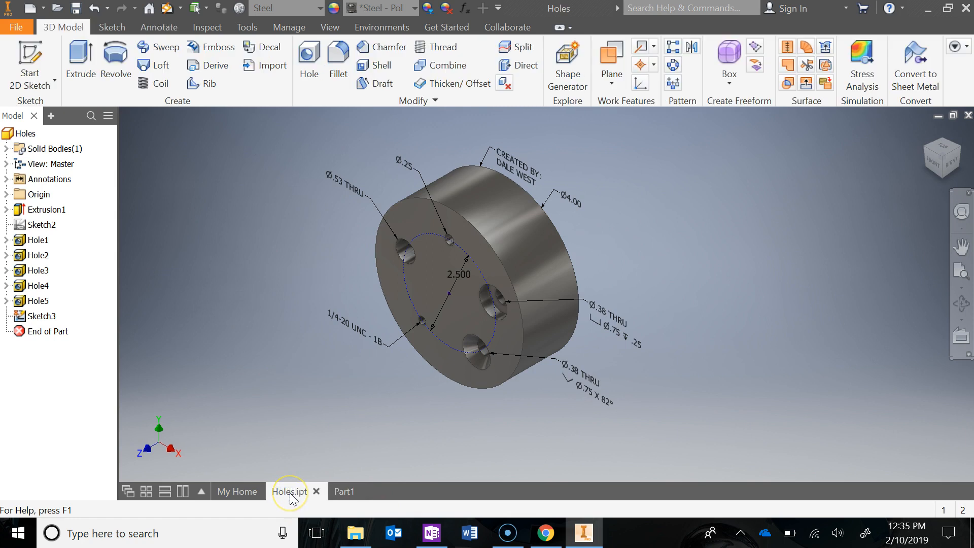
left_click(345, 491)
Take a screen clip of the model browser and annotated plate, and review the Holes model clip instructions in OneNote.
middle_click_drag(330, 265, 358, 264)
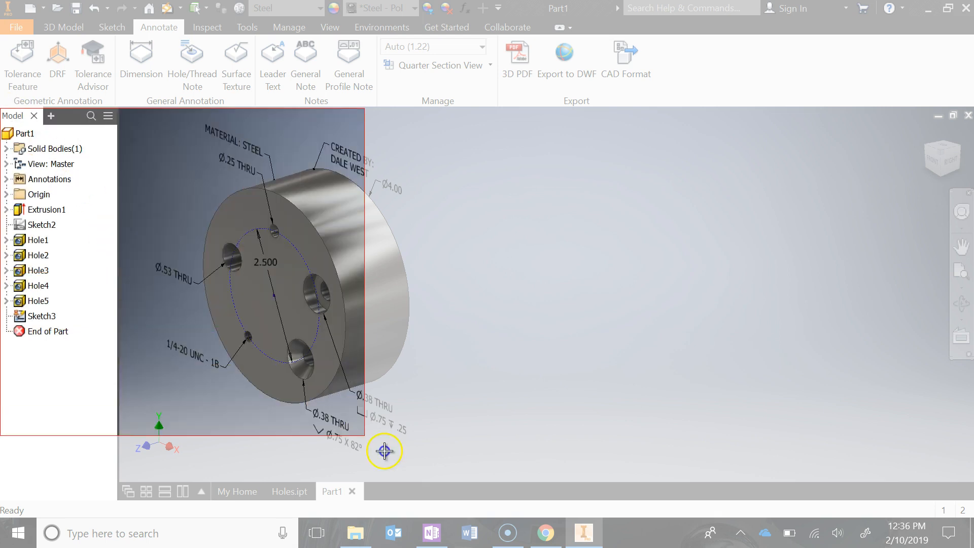
left_click_drag(432, 468, 424, 459)
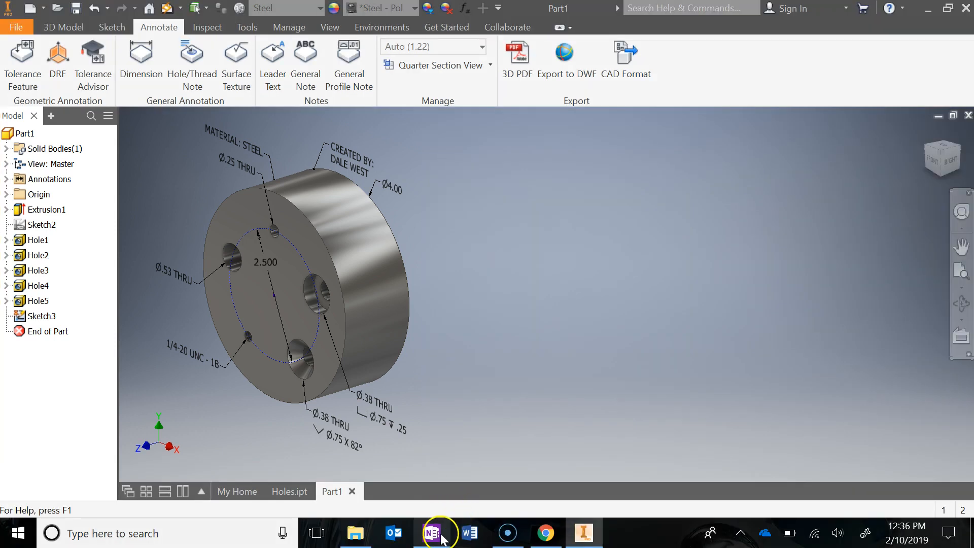
scroll(382, 443, "down", 3)
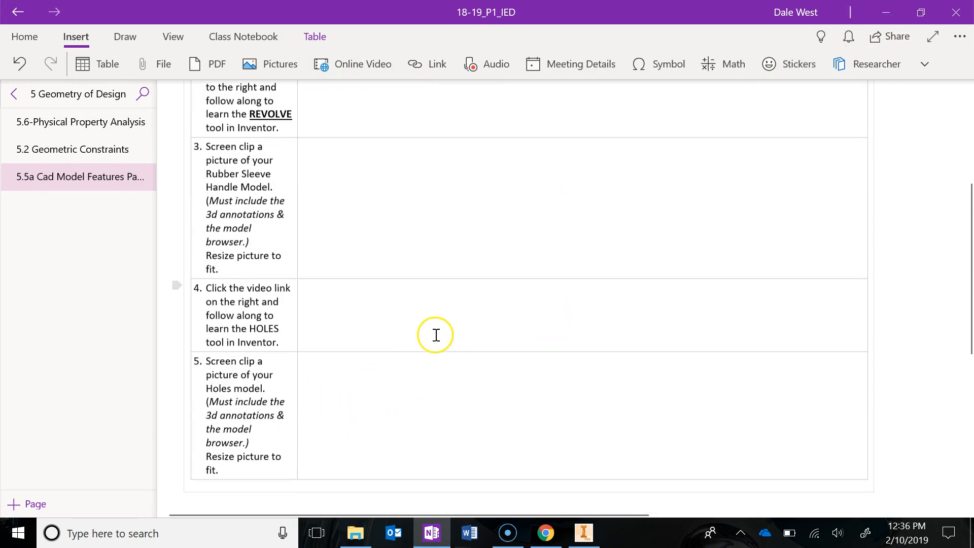
left_click(886, 9)
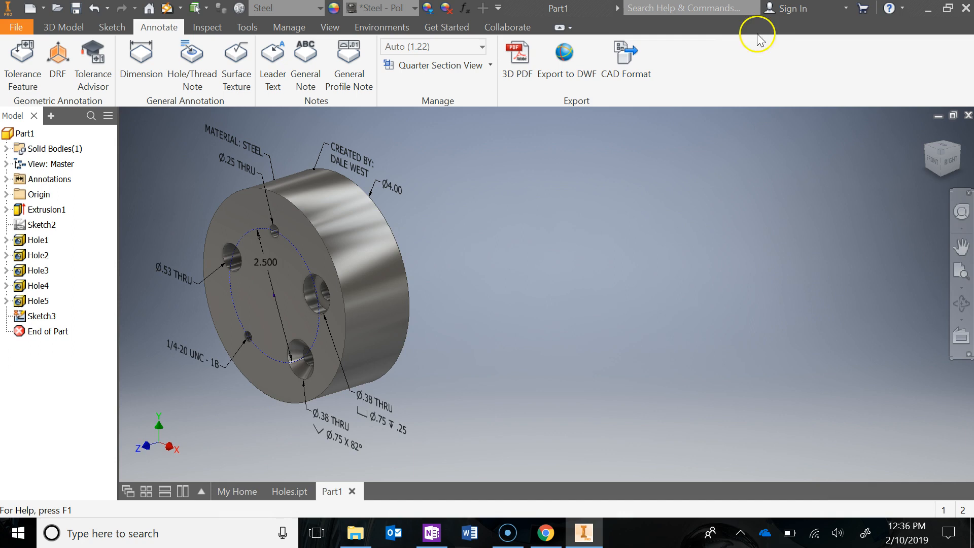